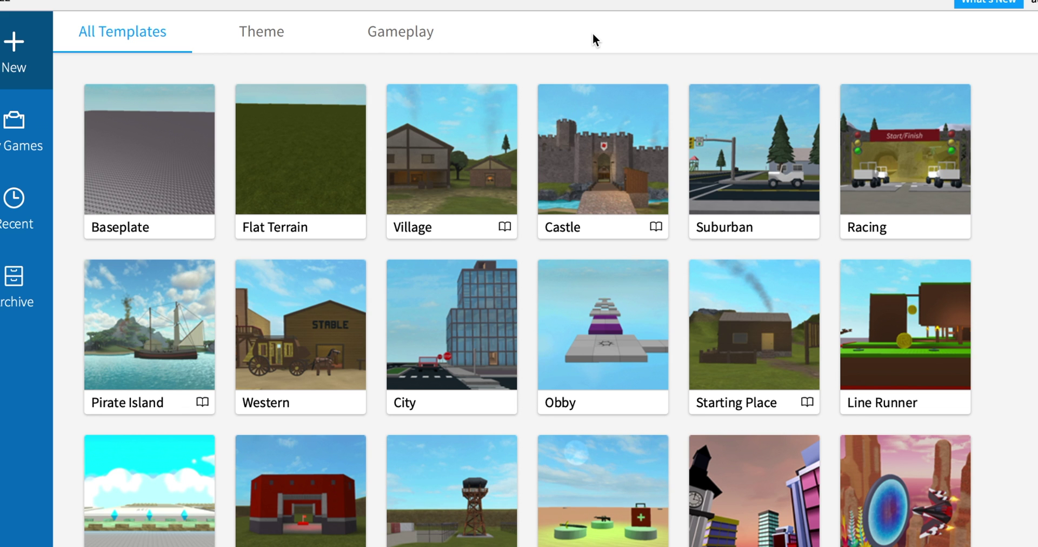
- Create a new place from the Baseplate template
left_click(136, 140)
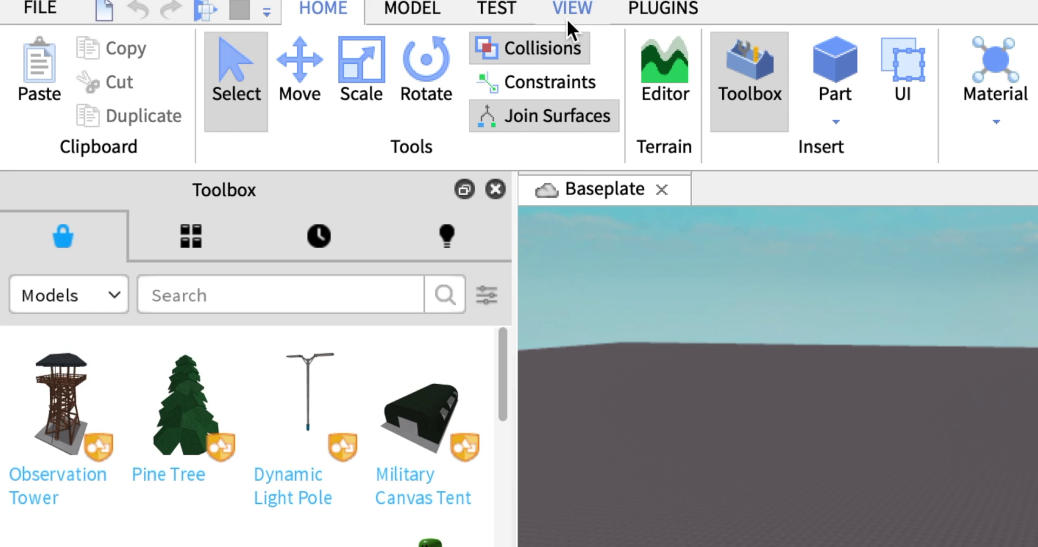
left_click(567, 19)
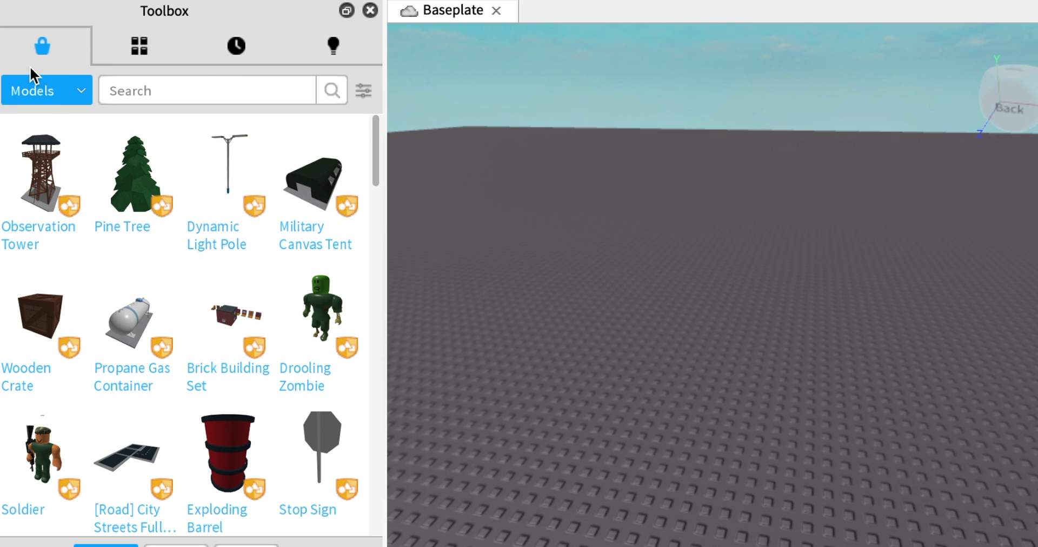
- Switch the Toolbox to the Plugins category and search it for "Load character"
left_click(56, 96)
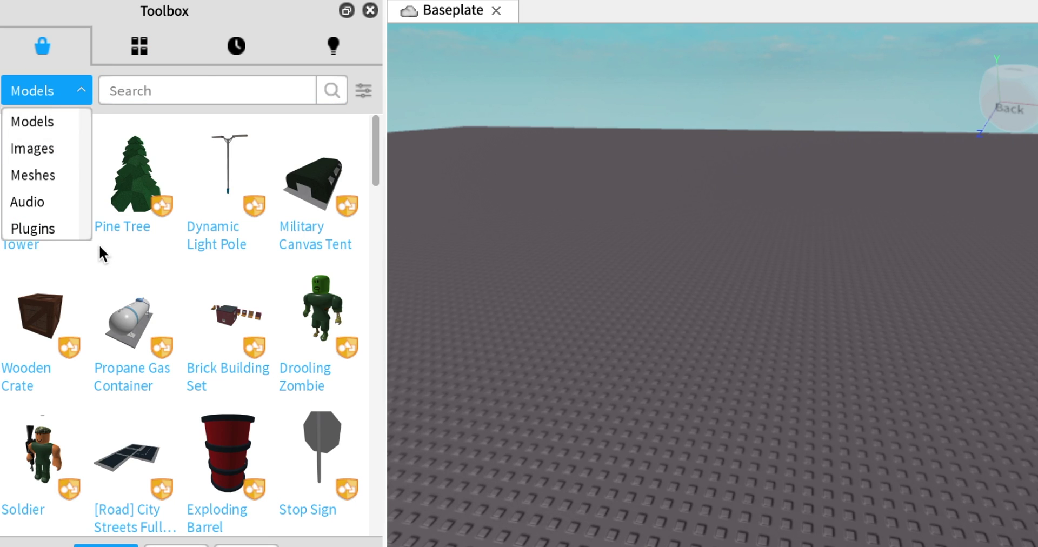
left_click(61, 220)
left_click(120, 90)
type("Load characte")
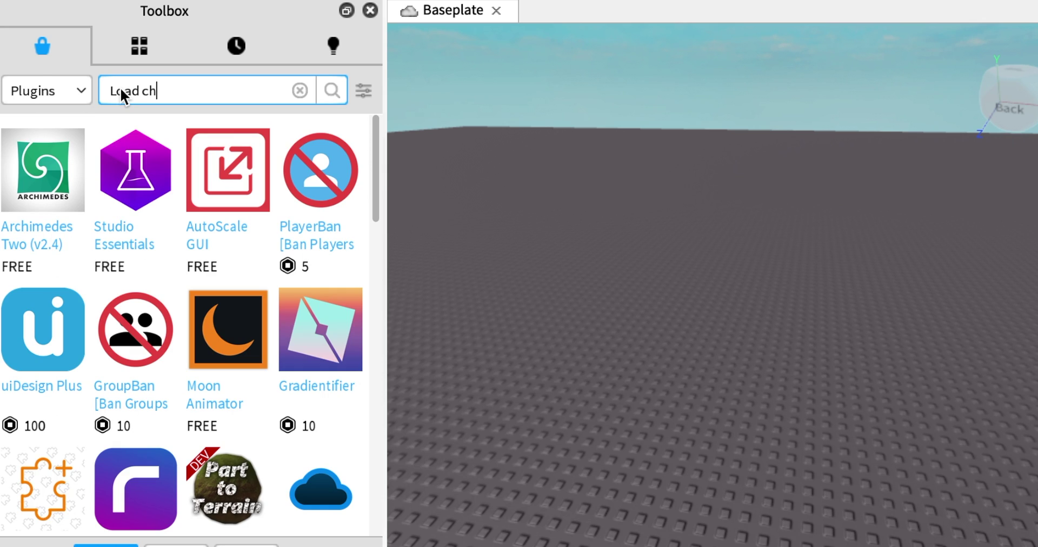
type("r")
key("Return")
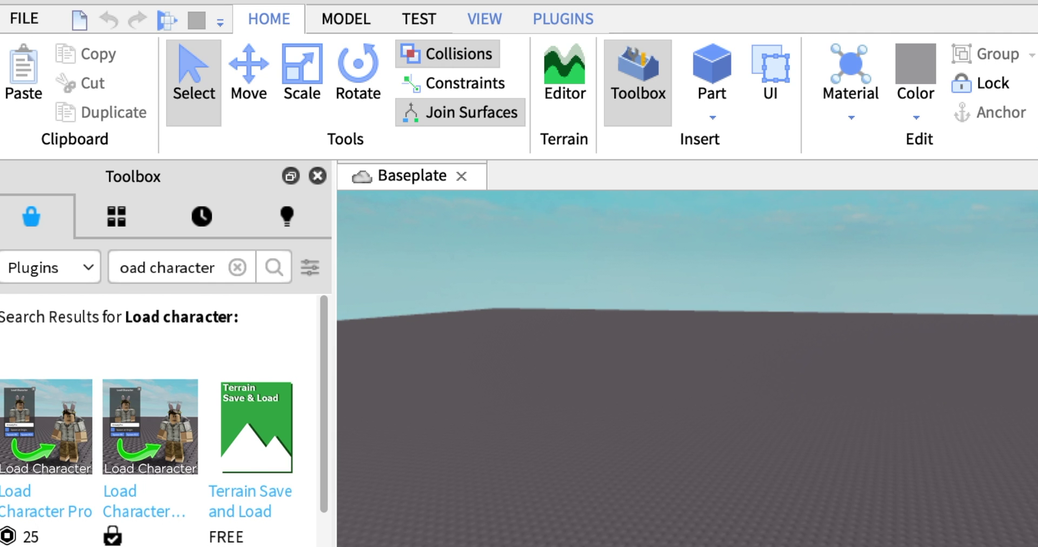
- Spawn the avatar as an R6 character with the Load Character plugin, using the player's username, and view it from the front
left_click(555, 17)
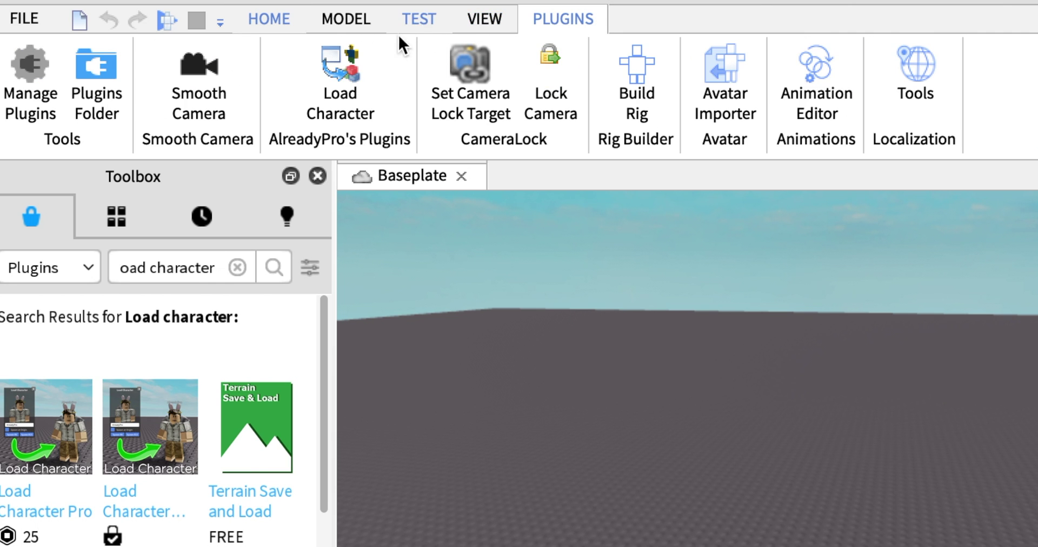
left_click(333, 77)
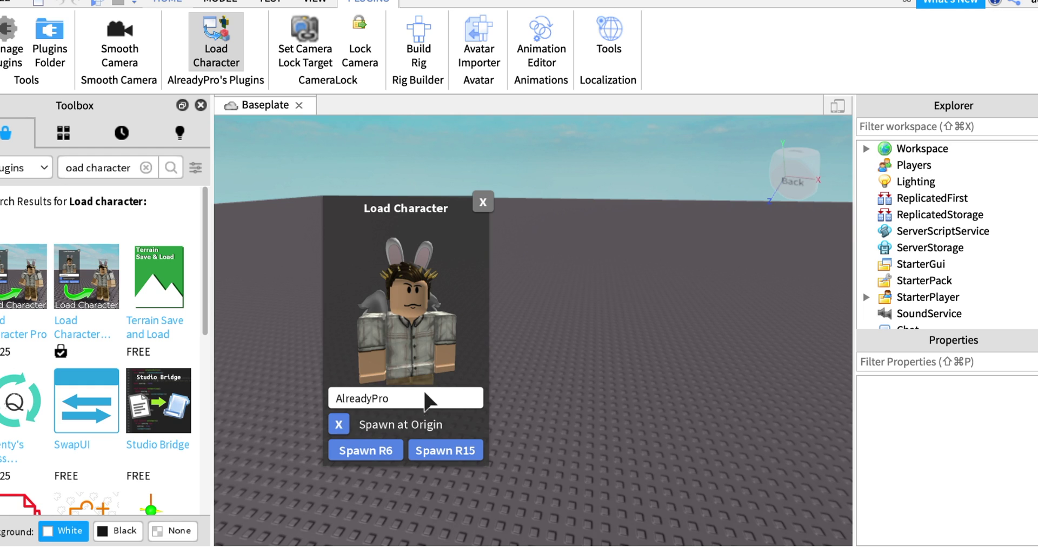
double_click(415, 401)
key("BackSpace")
type("aurelina")
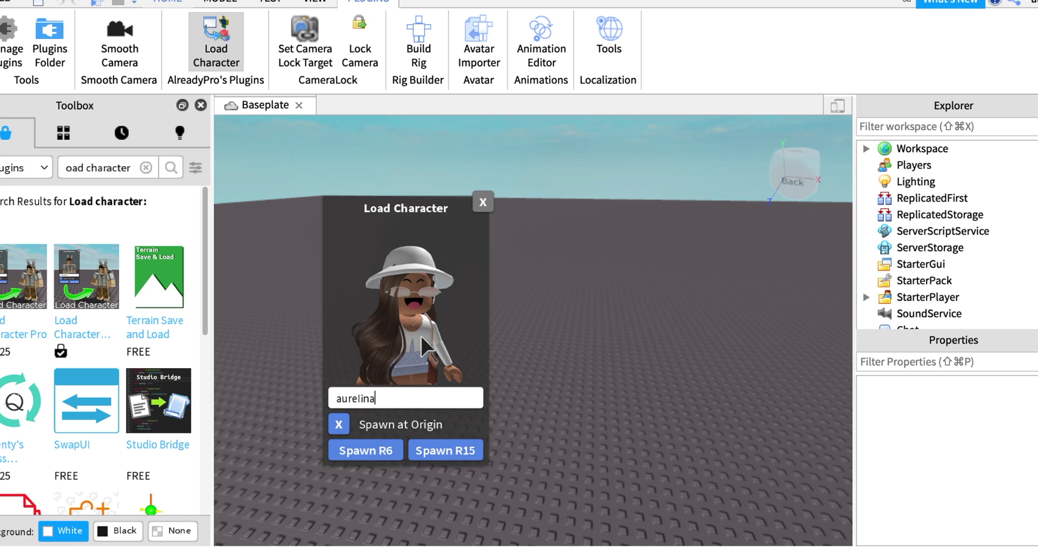
left_click(358, 454)
left_click(480, 204)
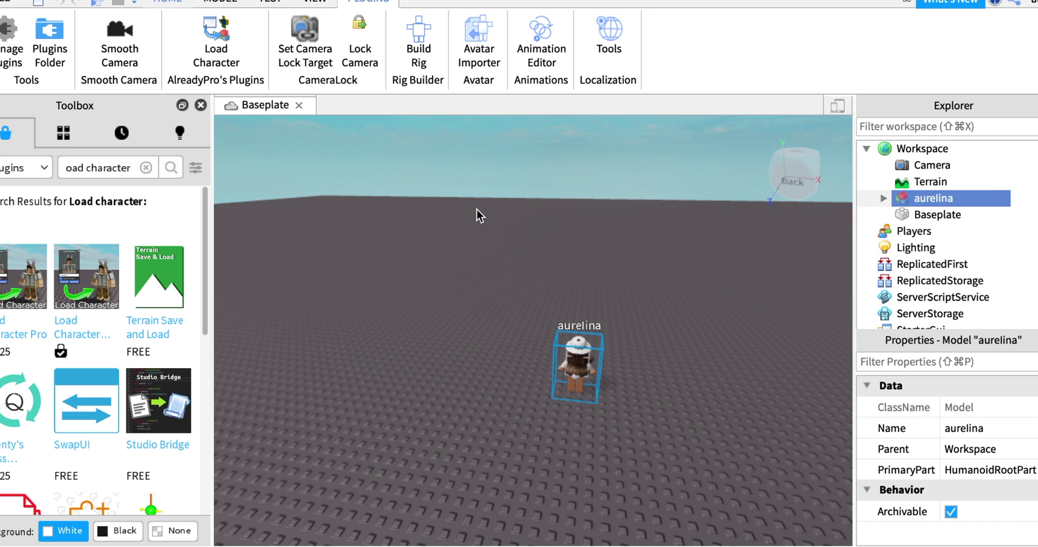
key("f")
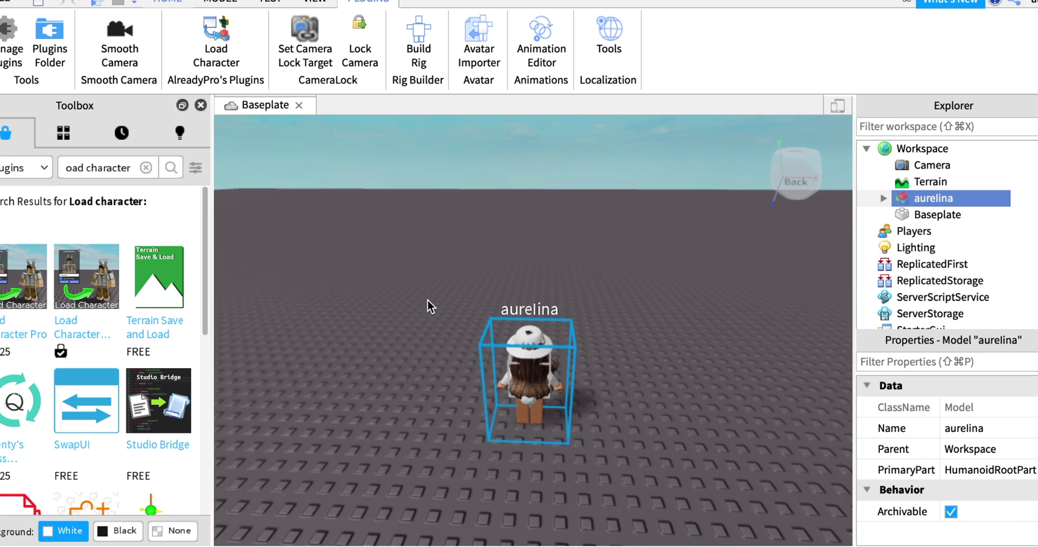
right_click_drag(425, 258, 494, 270)
scroll(488, 268, "down", 5)
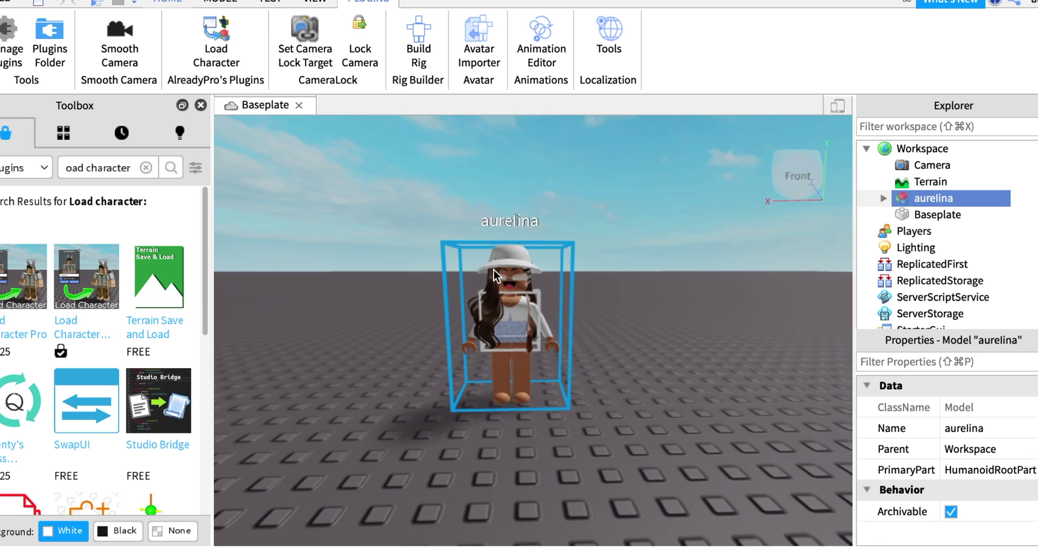
scroll(495, 269, "up", 3)
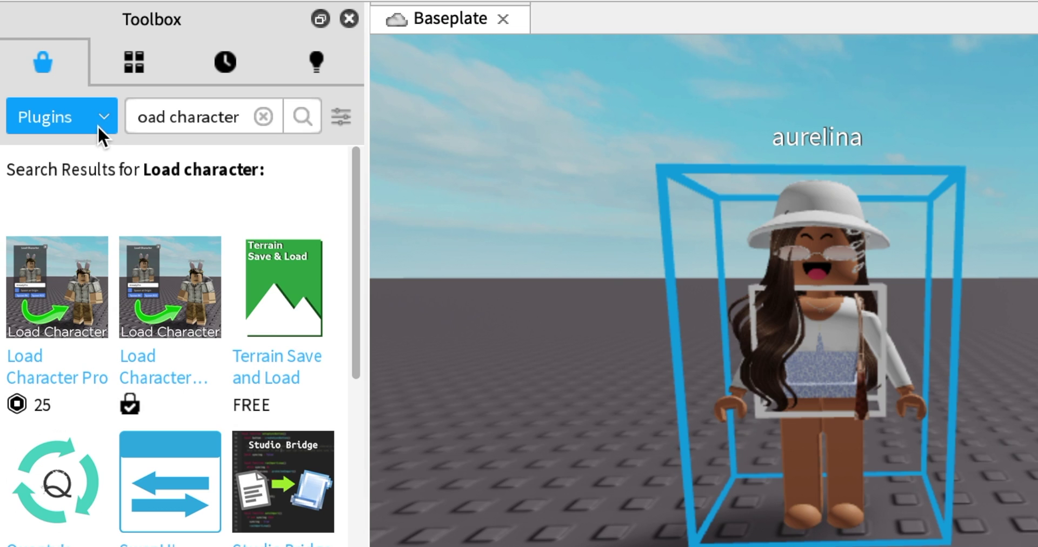
- Switch the Toolbox to the Models category and search it for "aesthetic rooms"
left_click(40, 174)
left_click(39, 198)
left_click(157, 127)
left_click(383, 203)
left_click(170, 108)
type("aesthetic rooms")
mouse_move(242, 267)
key("Return")
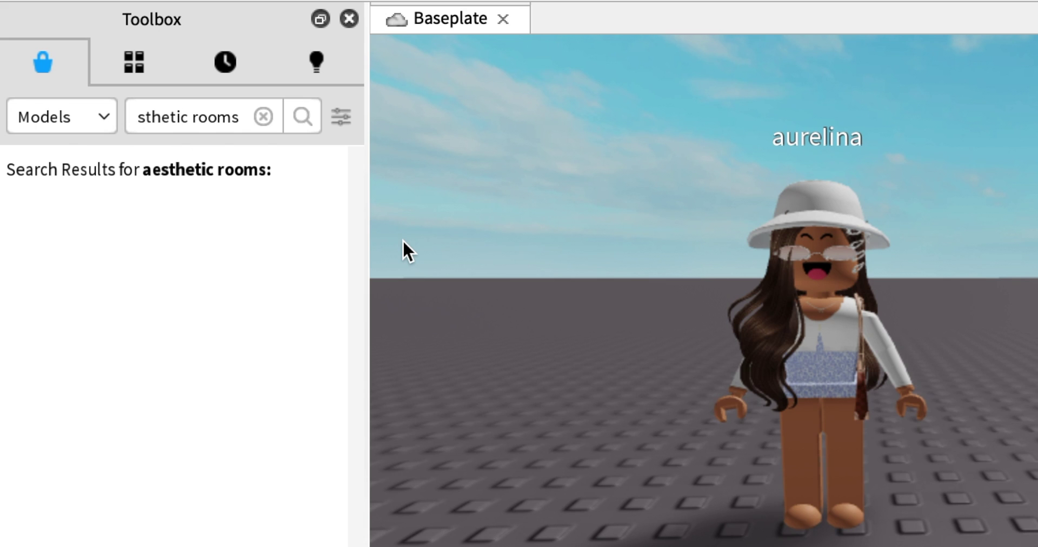
- Browse the aesthetic room models and filter the results to the creator of the "floral room" model
scroll(314, 308, "down", 5)
scroll(314, 305, "down", 2)
scroll(314, 305, "up", 5)
mouse_move(247, 317)
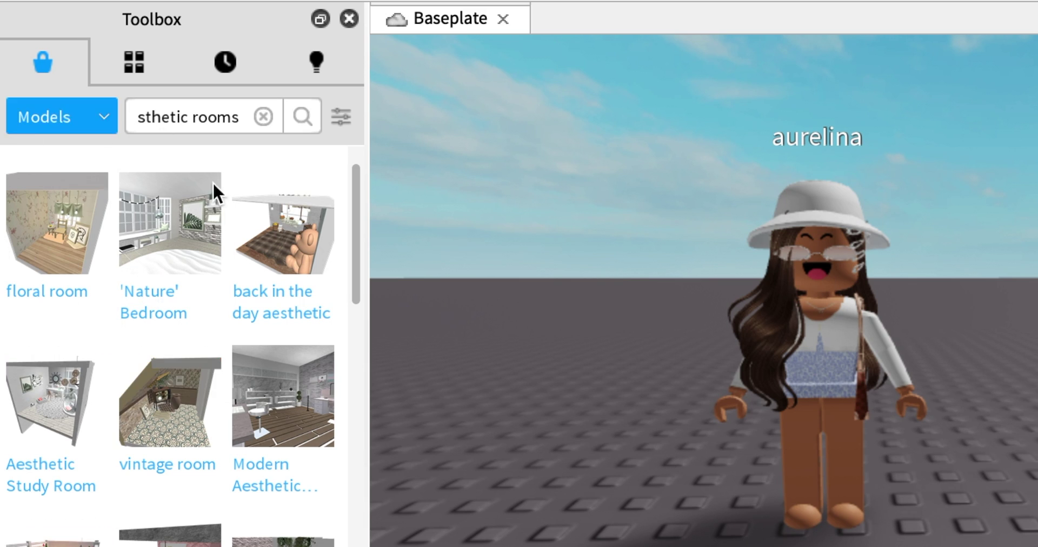
mouse_move(53, 349)
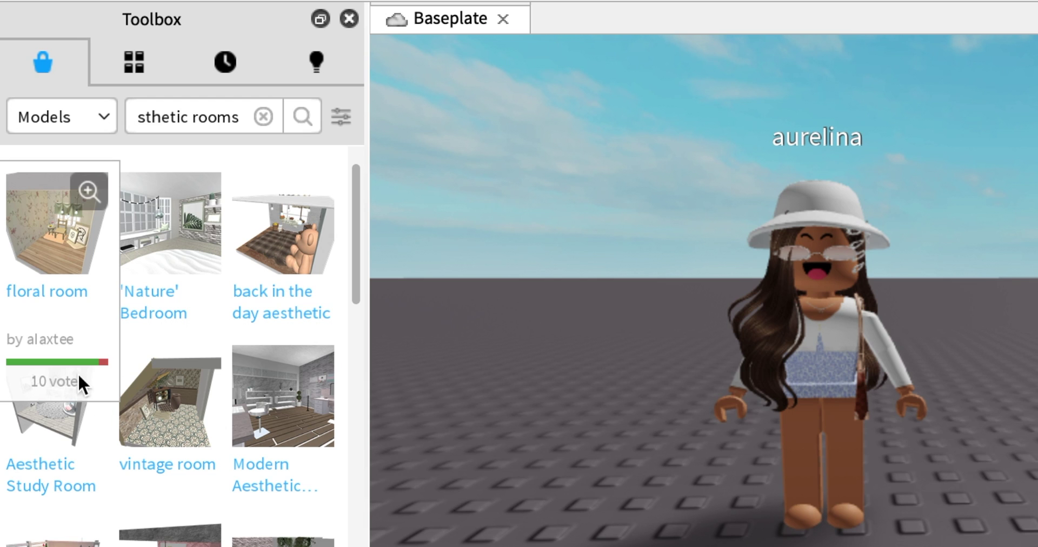
left_click(46, 343)
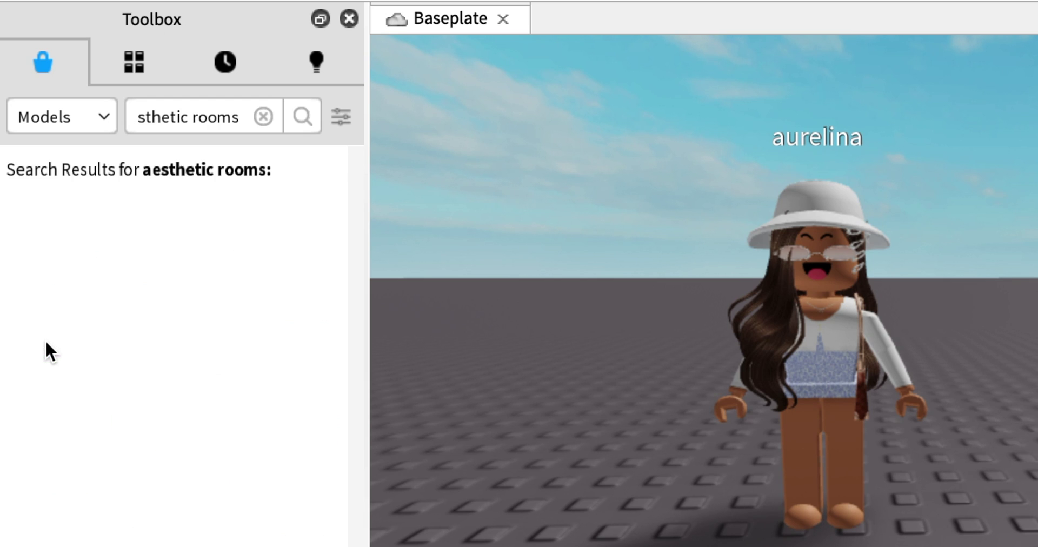
scroll(110, 329, "down", 10)
scroll(110, 329, "up", 10)
- Insert the "floral room" model onto the baseplate right behind the character
right_click_drag(546, 242, 546, 242)
scroll(546, 242, "down", 5)
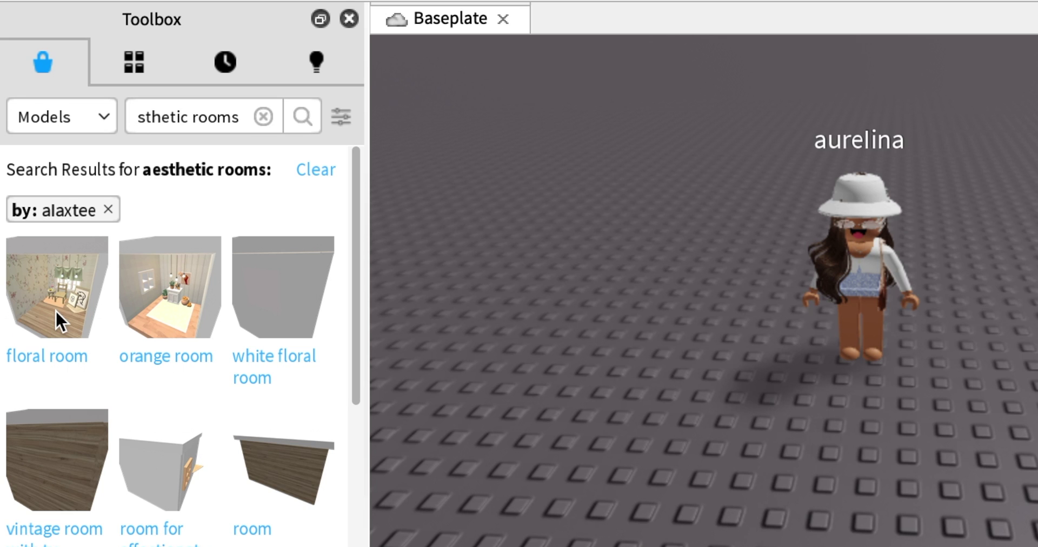
left_click_drag(108, 327, 982, 248)
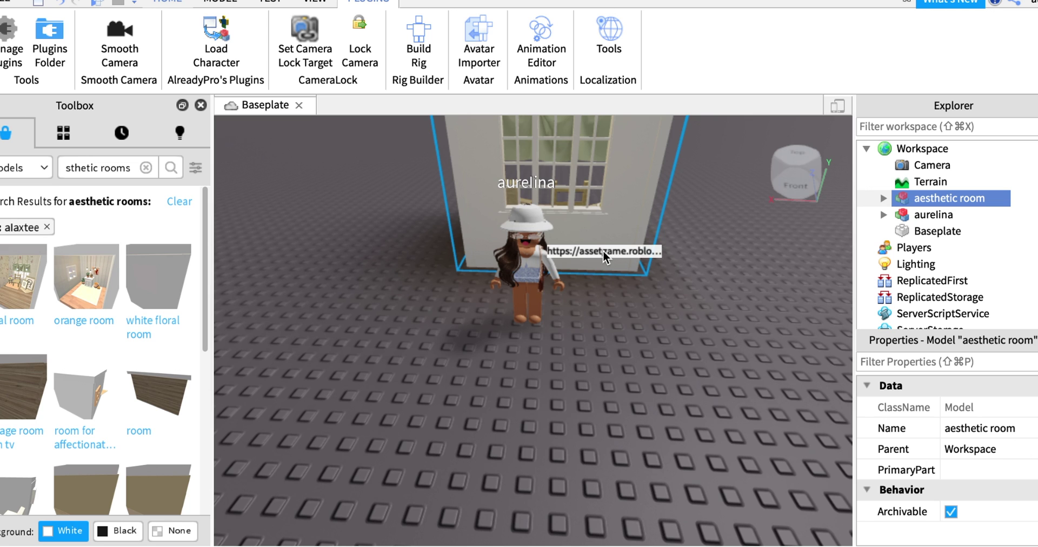
left_click_drag(604, 256, 604, 255)
- Move the aesthetic room across the baseplate so its open side is next to the character
mouse_move(585, 394)
right_mouse_down()
mouse_move(582, 386)
mouse_move(614, 399)
mouse_move(579, 390)
right_mouse_up()
scroll(585, 396, "down", 3)
scroll(583, 391, "down", 3)
scroll(583, 390, "up", 1)
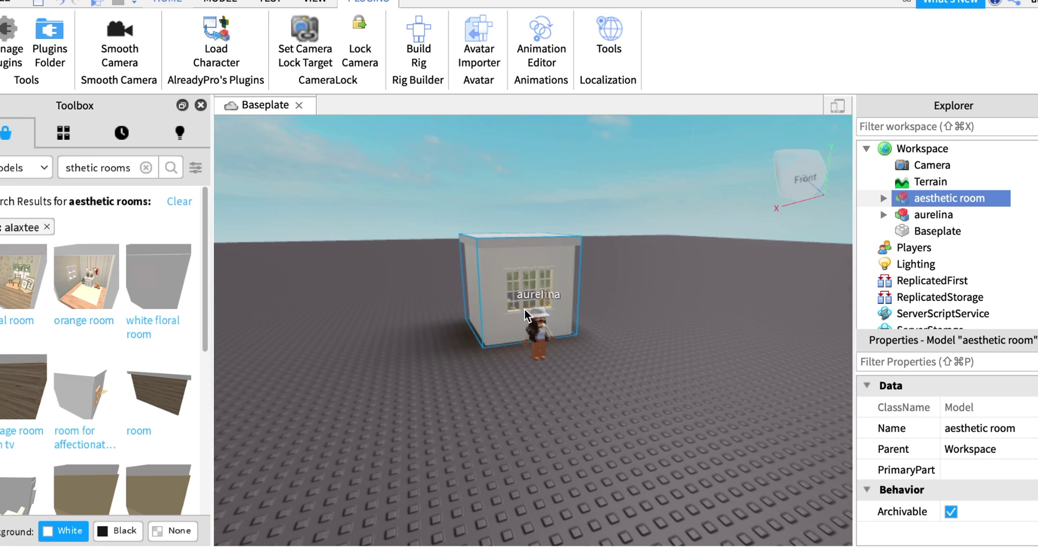
left_click_drag(511, 291, 597, 442)
right_click_drag(532, 413, 560, 420)
scroll(542, 413, "down", 3)
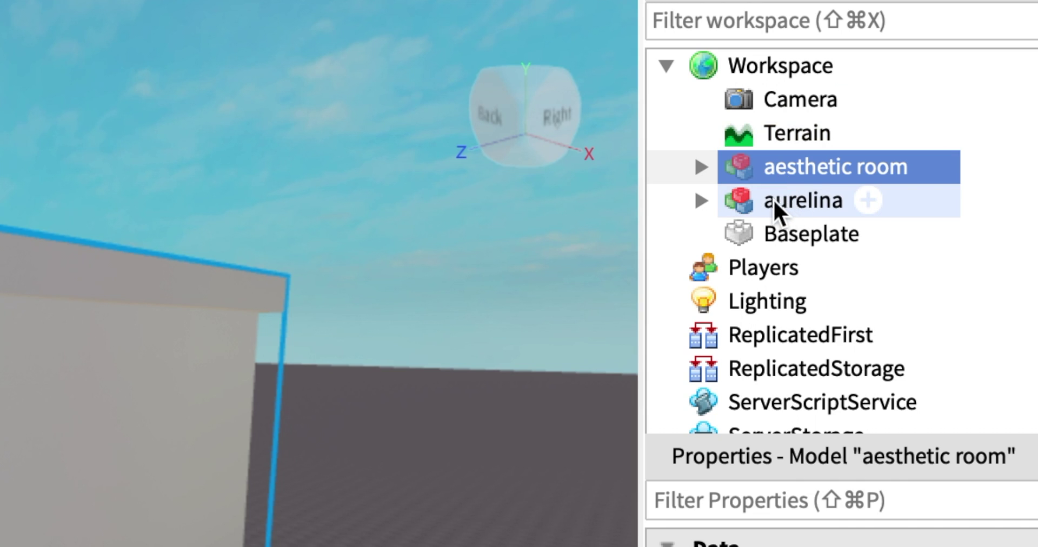
- Nest the character model inside the "aesthetic room" model in the Workspace hierarchy
left_click_drag(765, 197, 803, 164)
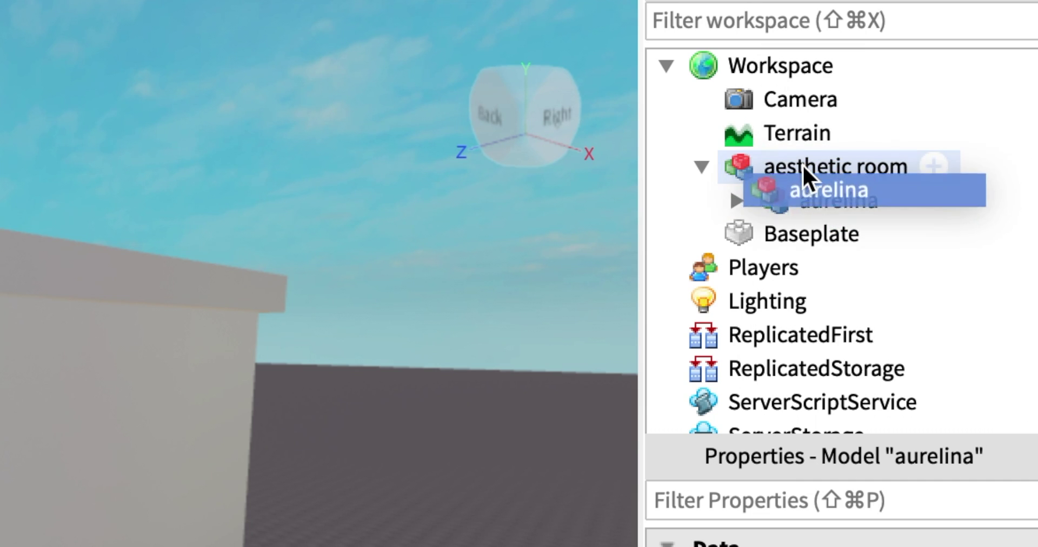
scroll(586, 174, "down", 3)
scroll(589, 184, "down", 1)
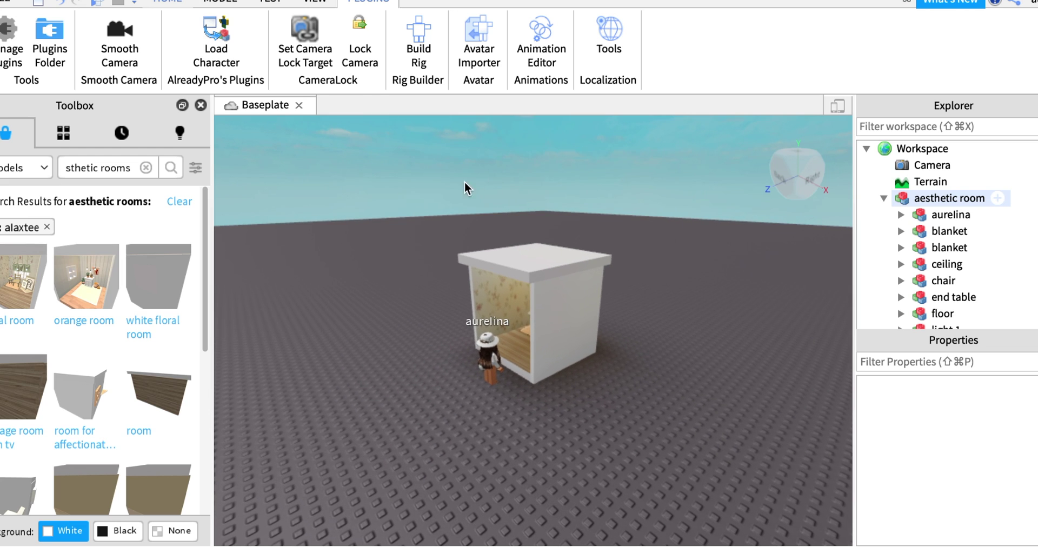
left_click_drag(287, 142, 784, 514)
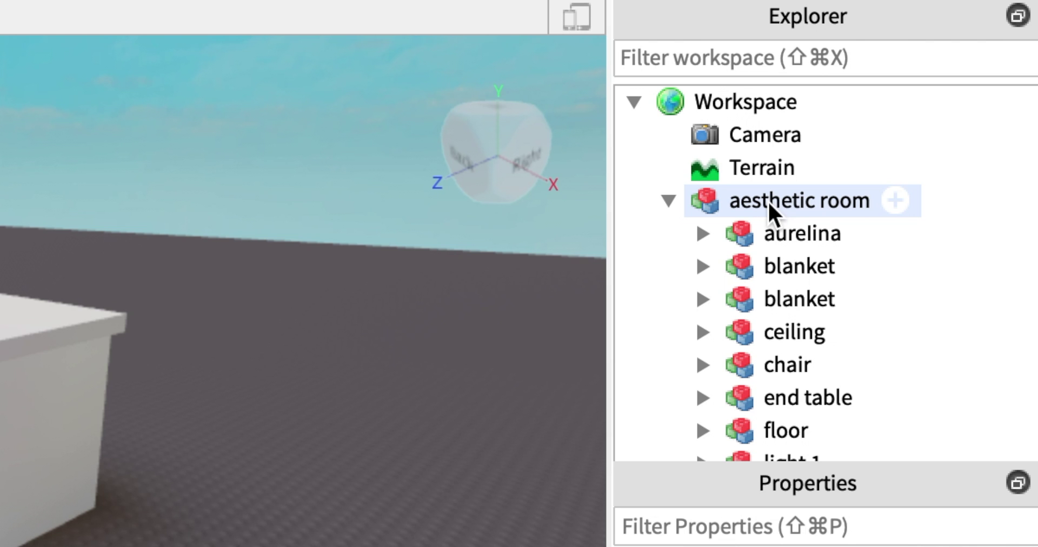
- Export the "aesthetic room" model to the Downloads folder under the file name "GFX tutorial"
left_click(931, 199)
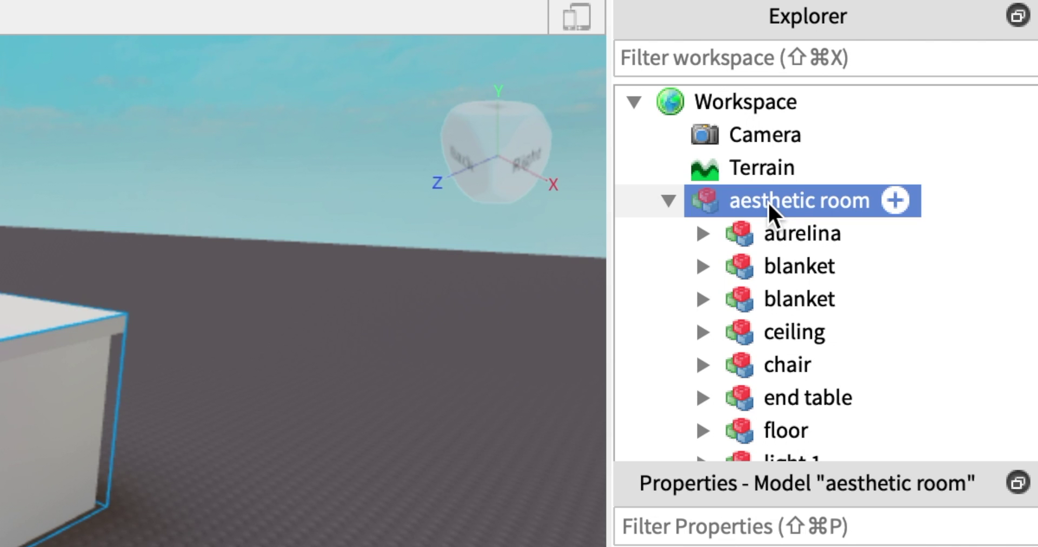
right_click(768, 202)
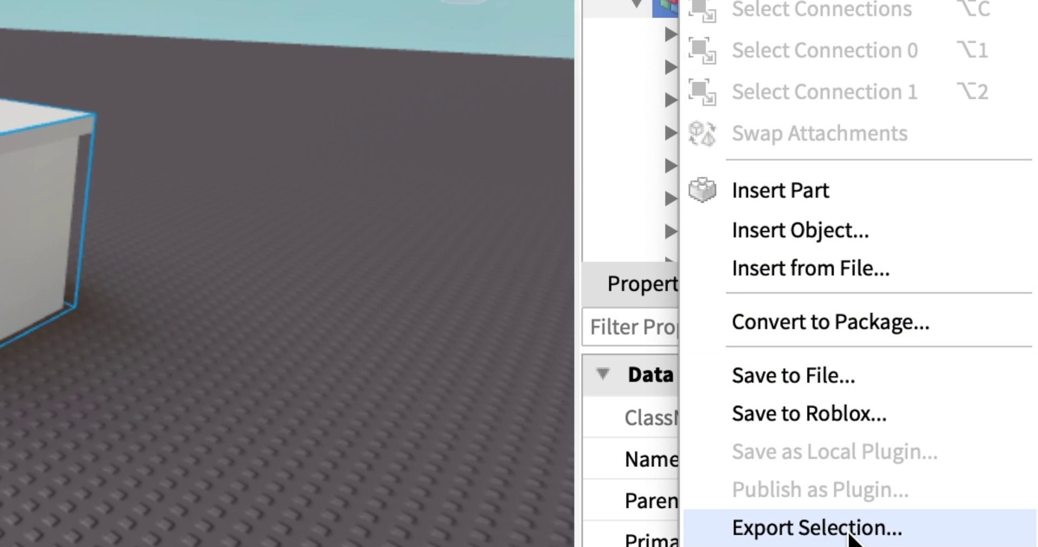
left_click(848, 529)
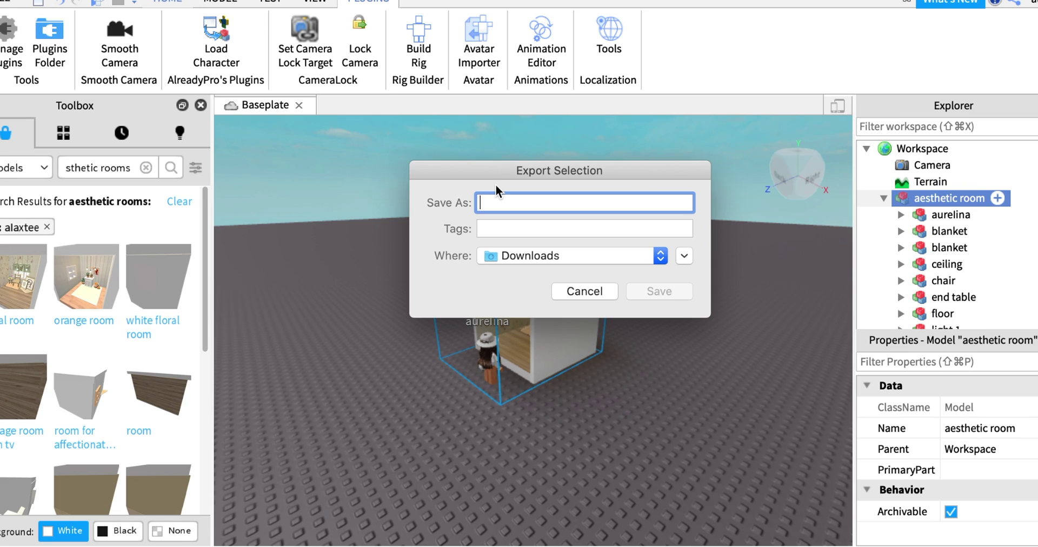
type("GFX tutorial")
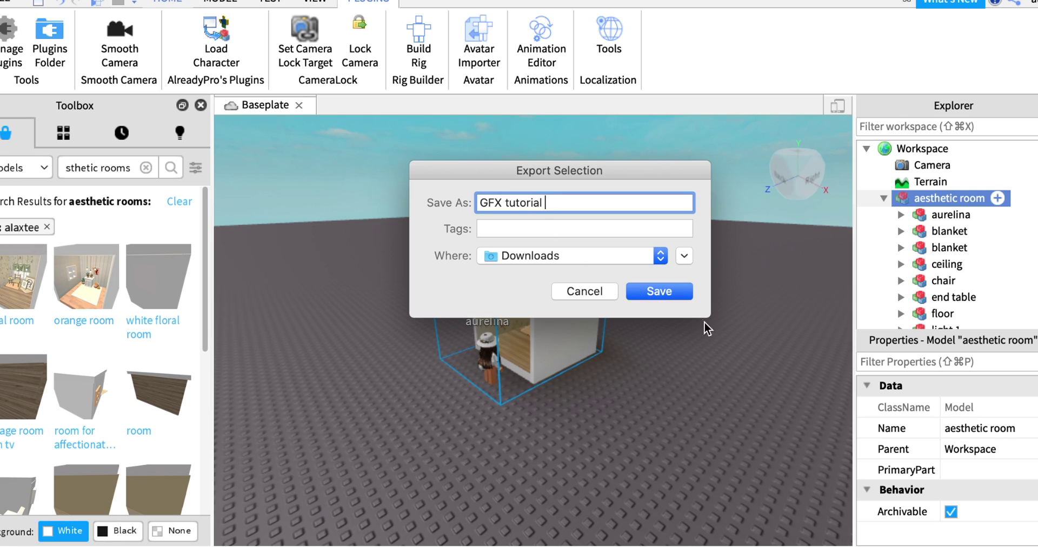
left_click(664, 298)
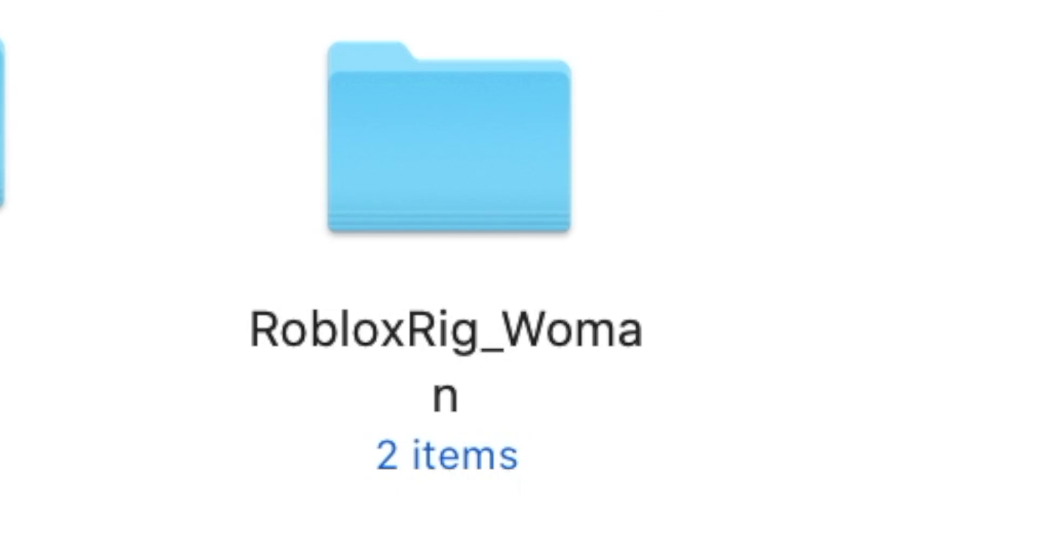
- Open Default.blend from the Rig folder inside the RobloxRig_Woman folder in Blender
double_click(440, 162)
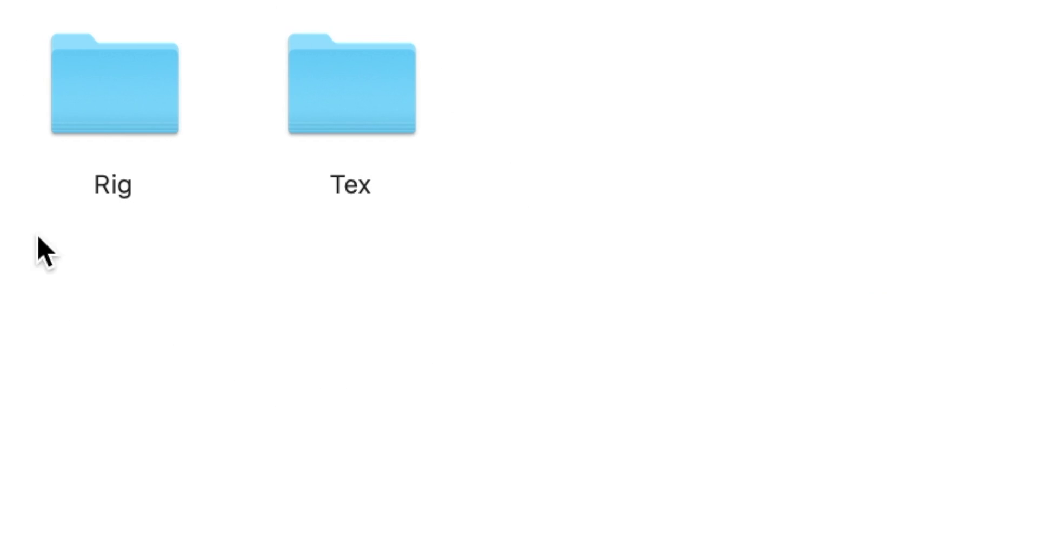
double_click(108, 120)
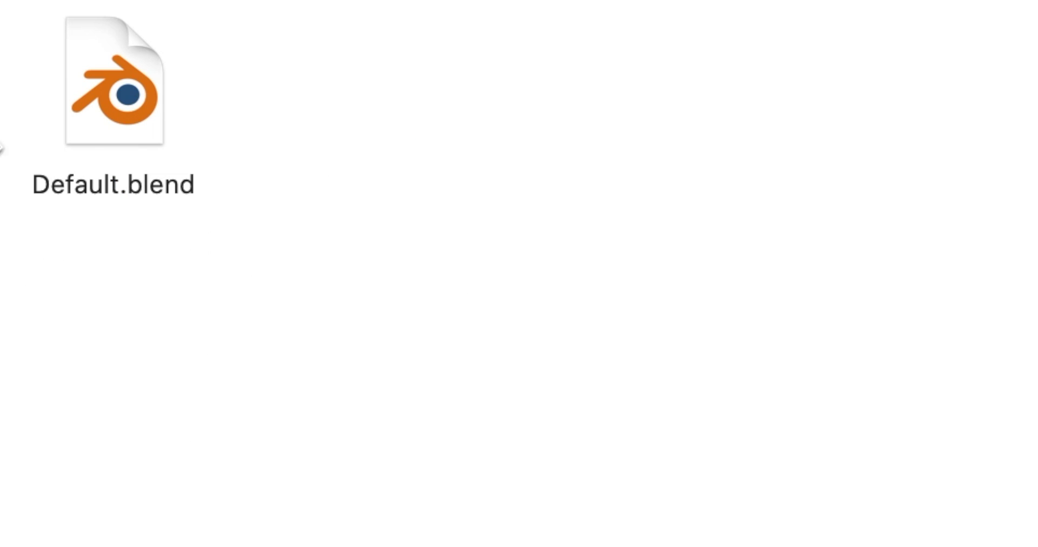
left_click(112, 97)
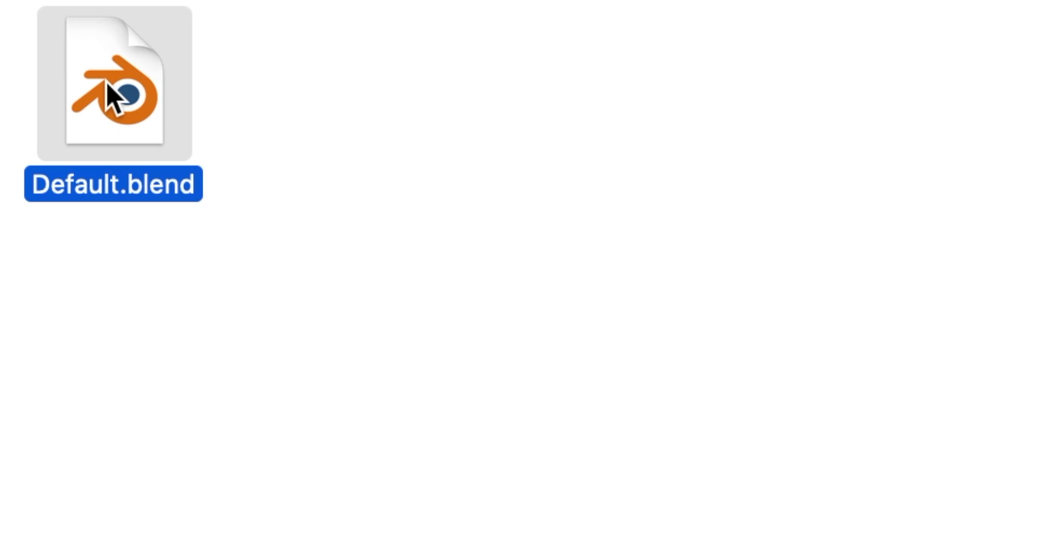
double_click(112, 98)
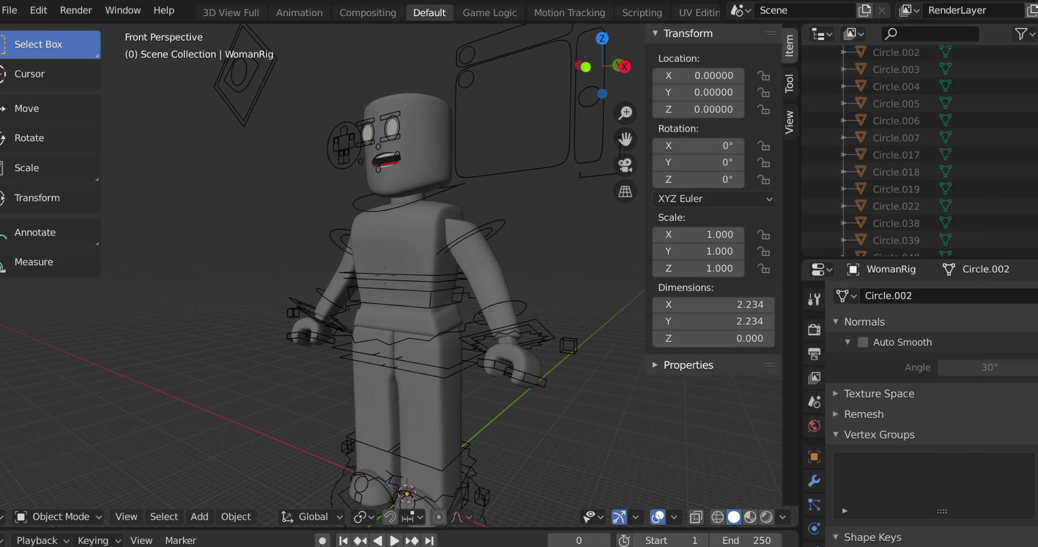
- Inspect the woman rig from the front and both sides
key("shift+grave")
key("s")
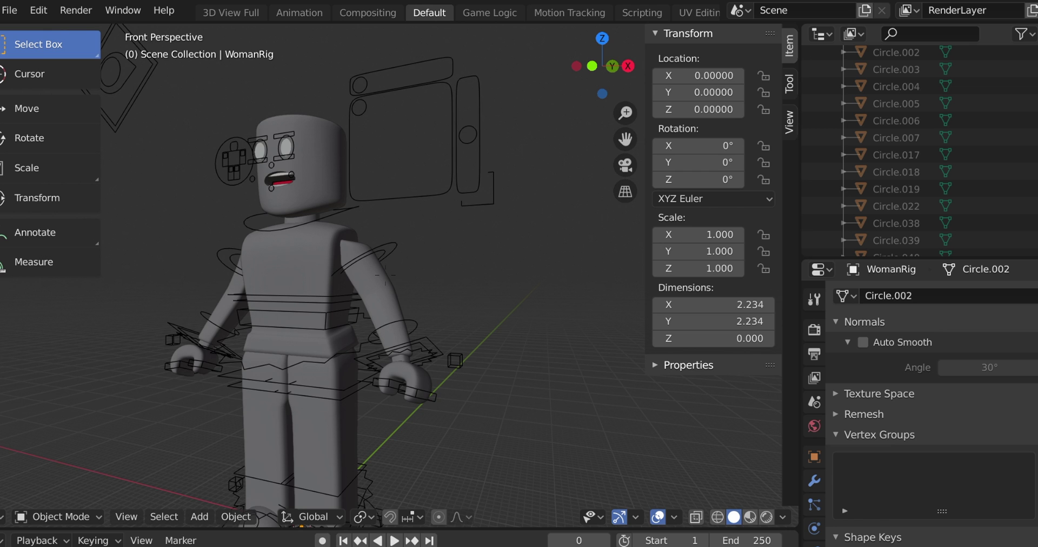
key("a")
key("w")
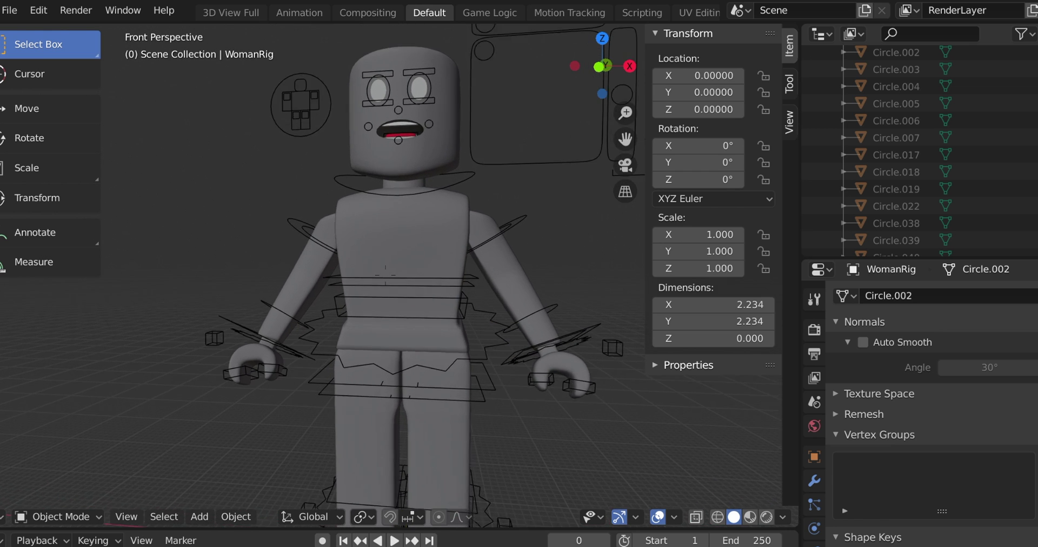
key("d")
key("s")
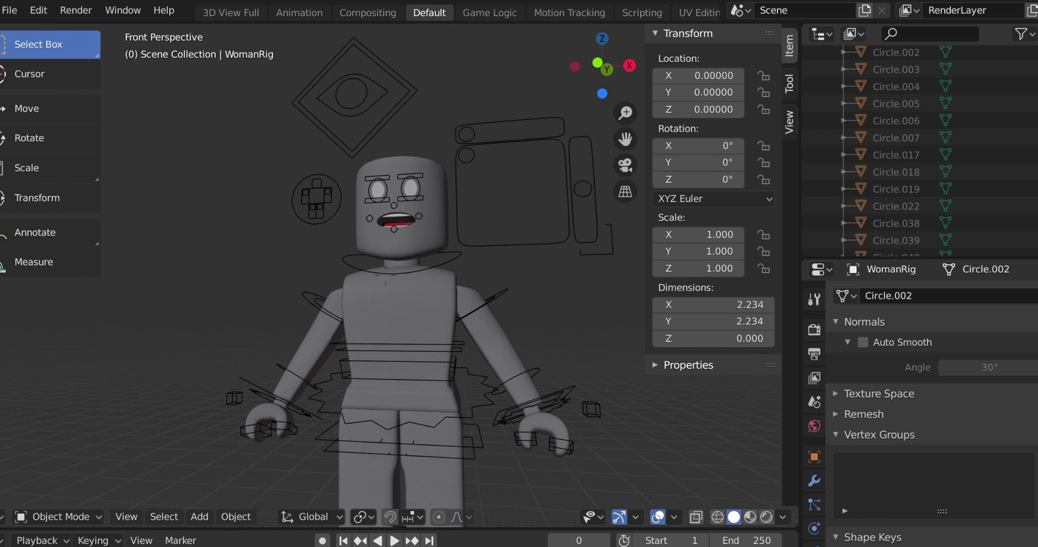
mouse_move(385, 276)
middle_mouse_down()
mouse_move(401, 274)
mouse_move(385, 274)
middle_mouse_up()
key("s")
key("a")
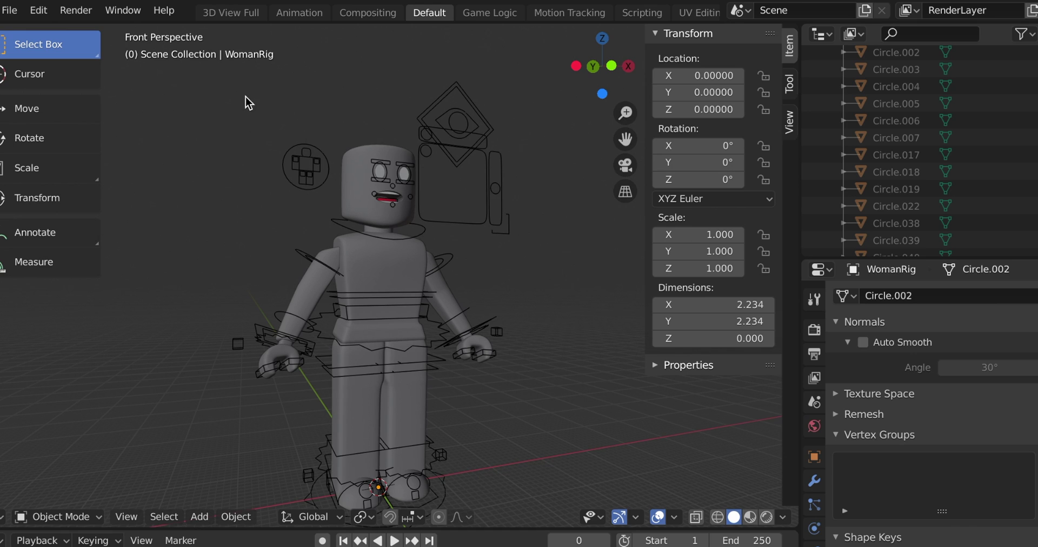
- Delete the rig's head together with its face features and the surrounding facial control shapes
key("b")
left_click_drag(182, 72, 456, 209)
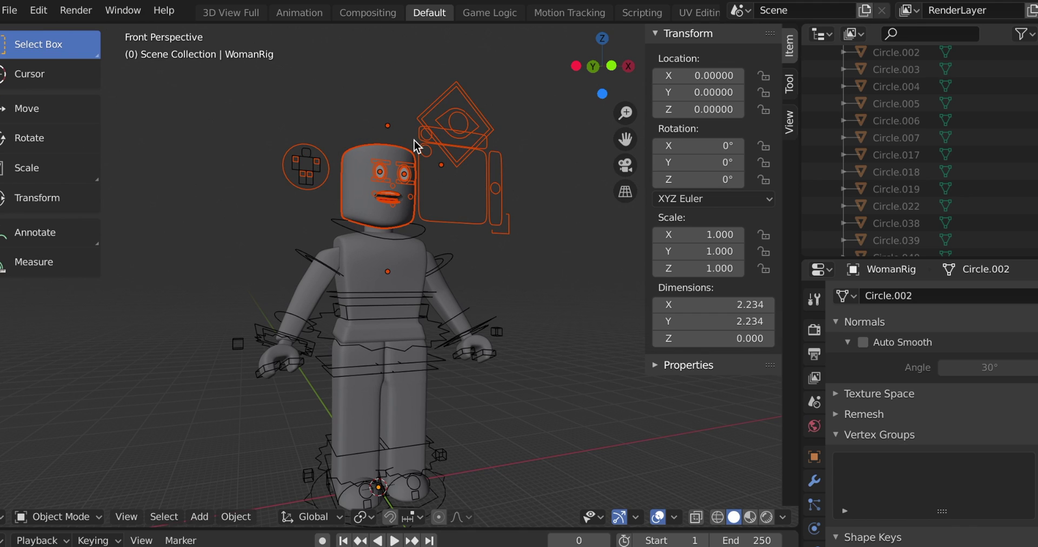
key("x")
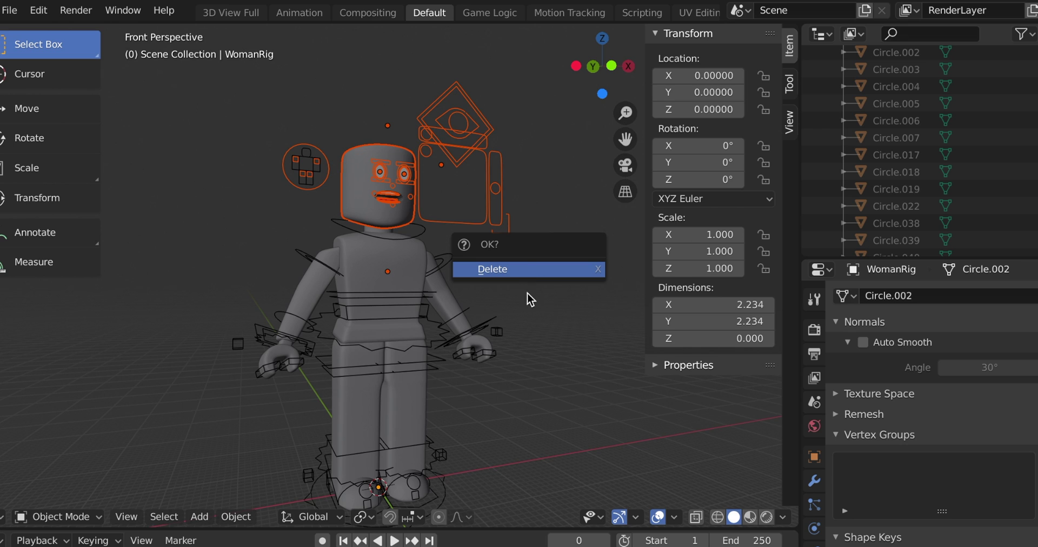
left_click(510, 273)
- Select the rig's torso, widen the Outliner area slightly and switch that area to the Shader Editor
middle_click_drag(408, 263, 385, 276)
middle_click_drag(559, 273, 385, 274)
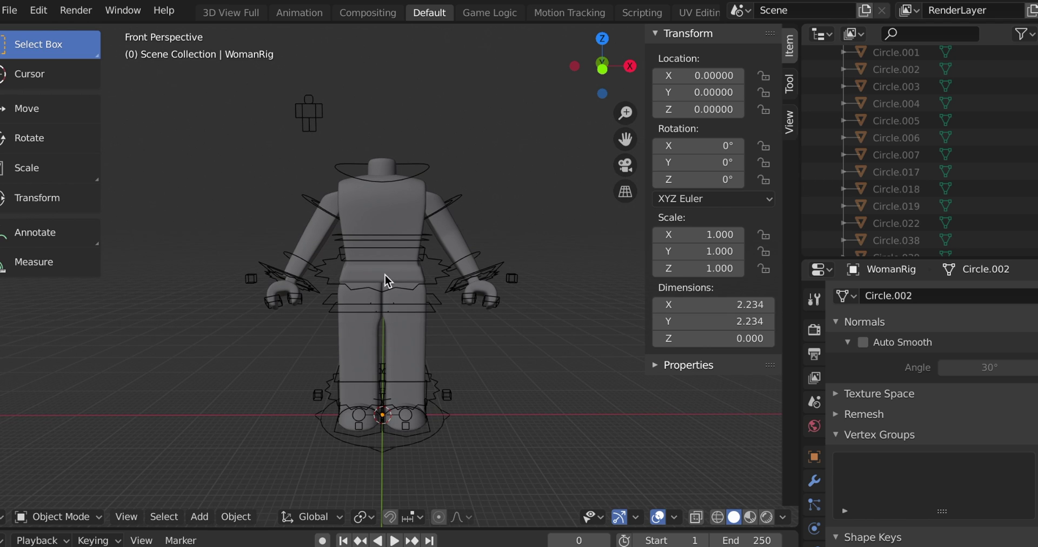
left_click(380, 212)
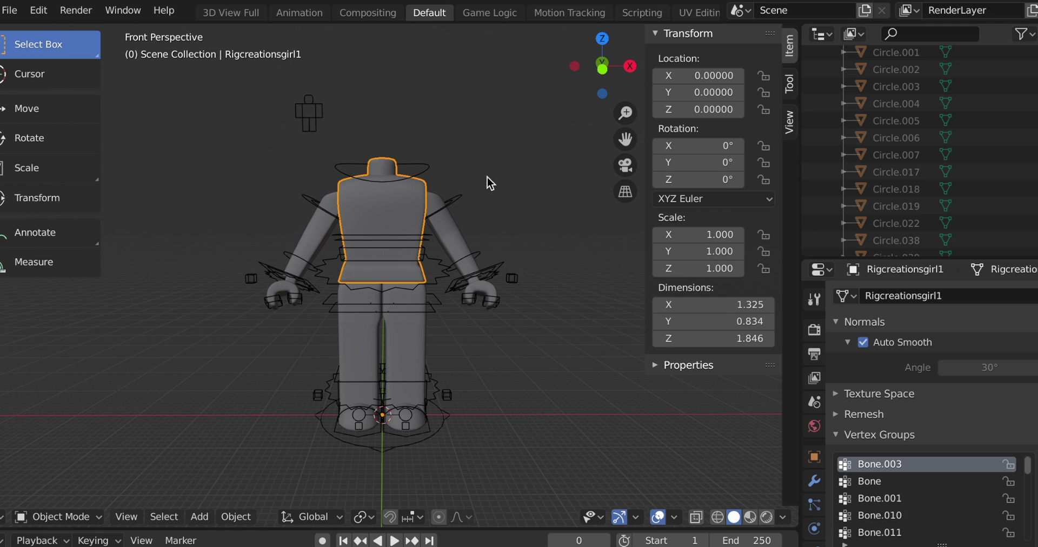
left_click_drag(796, 163, 779, 157)
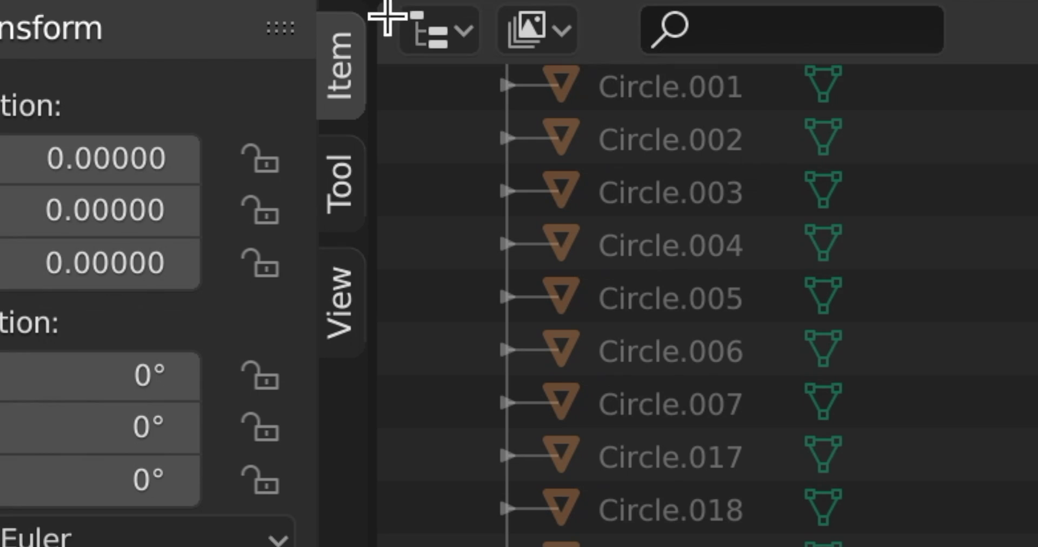
left_click(427, 24)
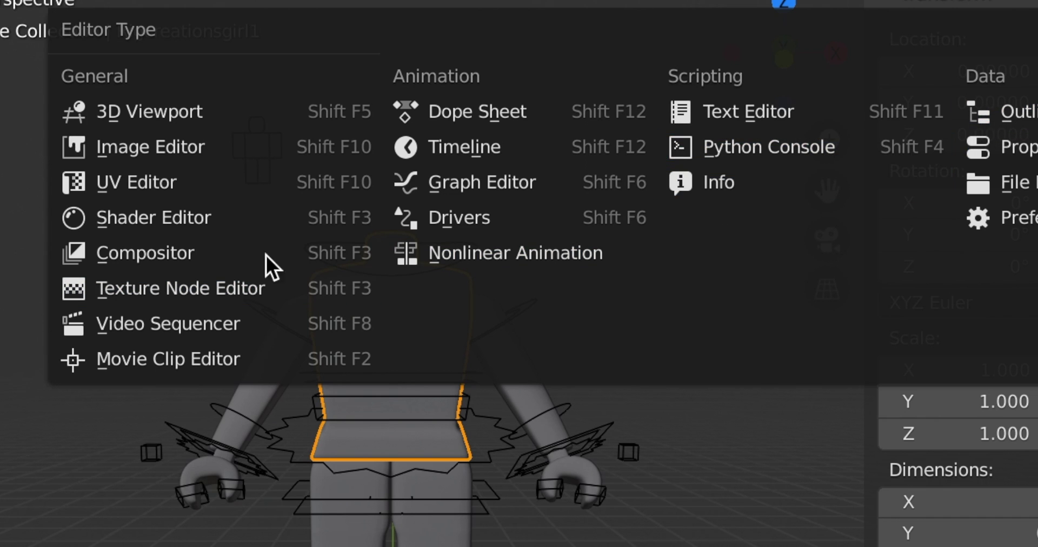
left_click(167, 218)
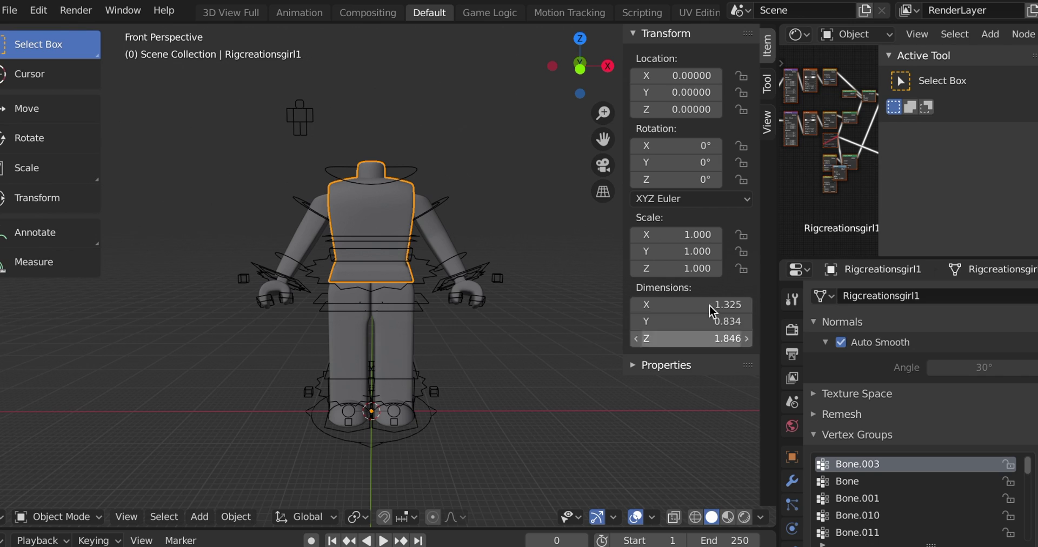
- Load Aureiina4Tex.png as the image of the Texture node in the torso's material
scroll(842, 87, "down", 1)
scroll(842, 97, "up", 8)
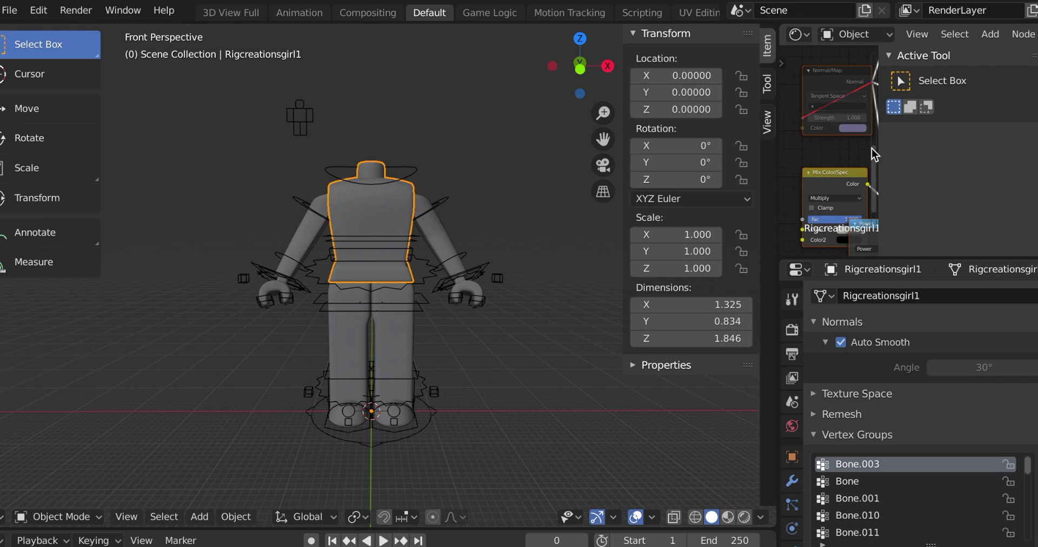
left_click_drag(872, 161, 836, 133)
left_click_drag(832, 255, 823, 253)
scroll(828, 222, "up", 3)
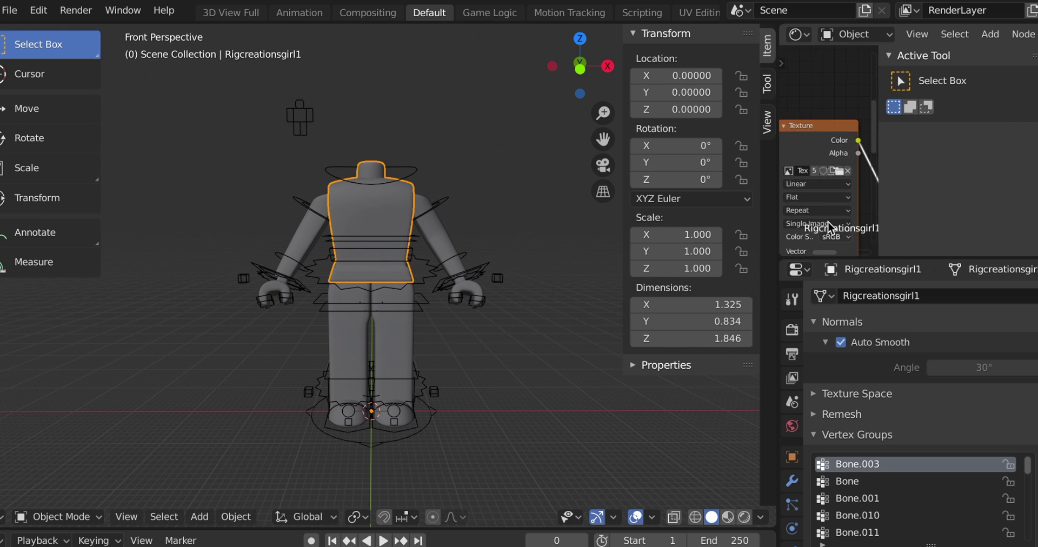
scroll(828, 221, "up", 2)
left_click_drag(876, 116, 879, 128)
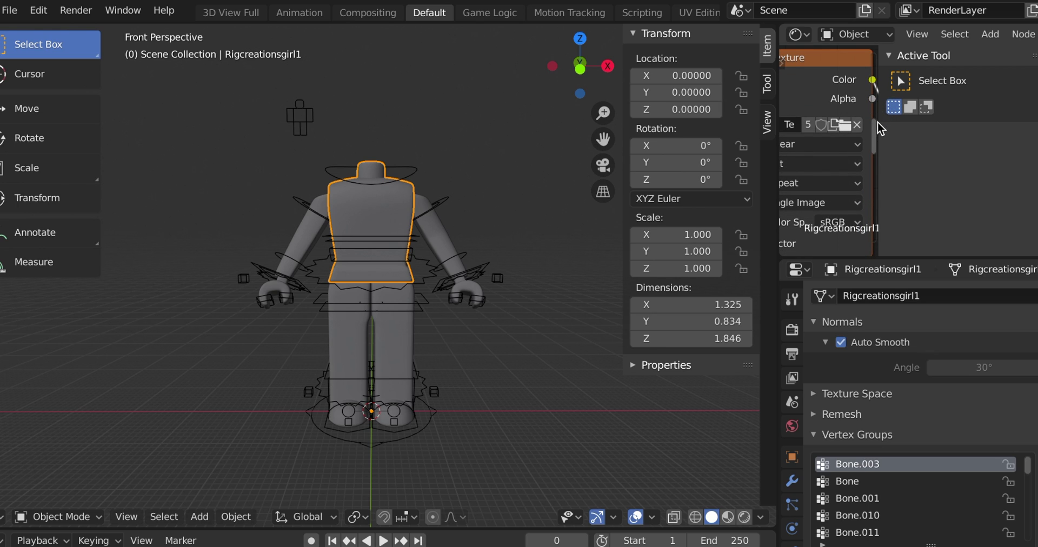
left_click_drag(828, 249, 829, 249)
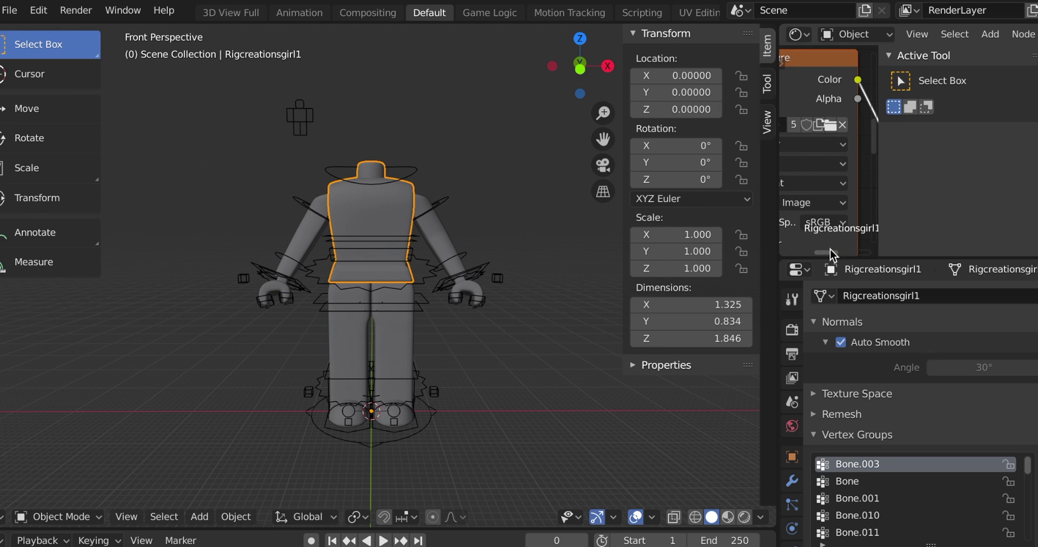
scroll(826, 186, "up", 3)
scroll(827, 191, "up", 2)
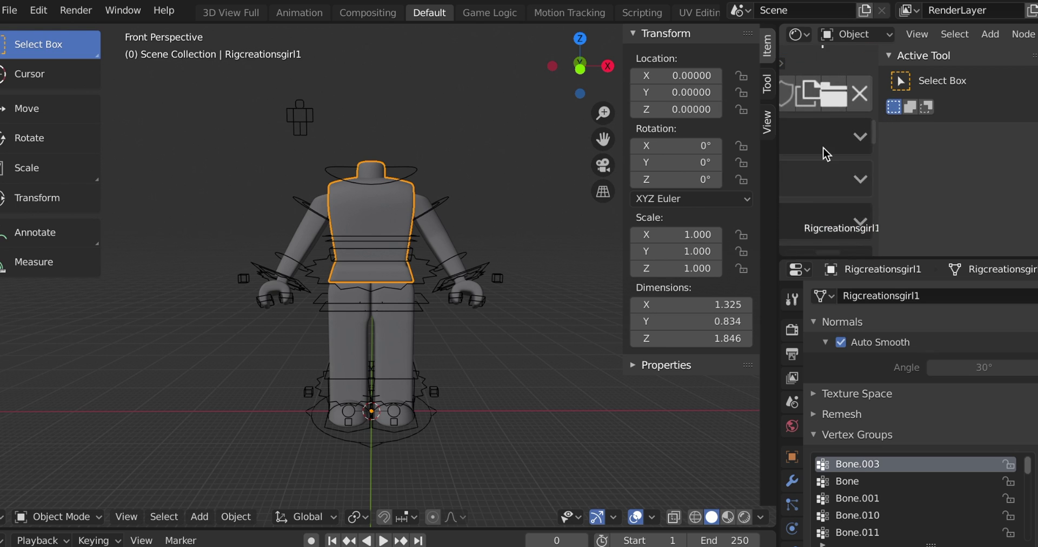
left_click(834, 95)
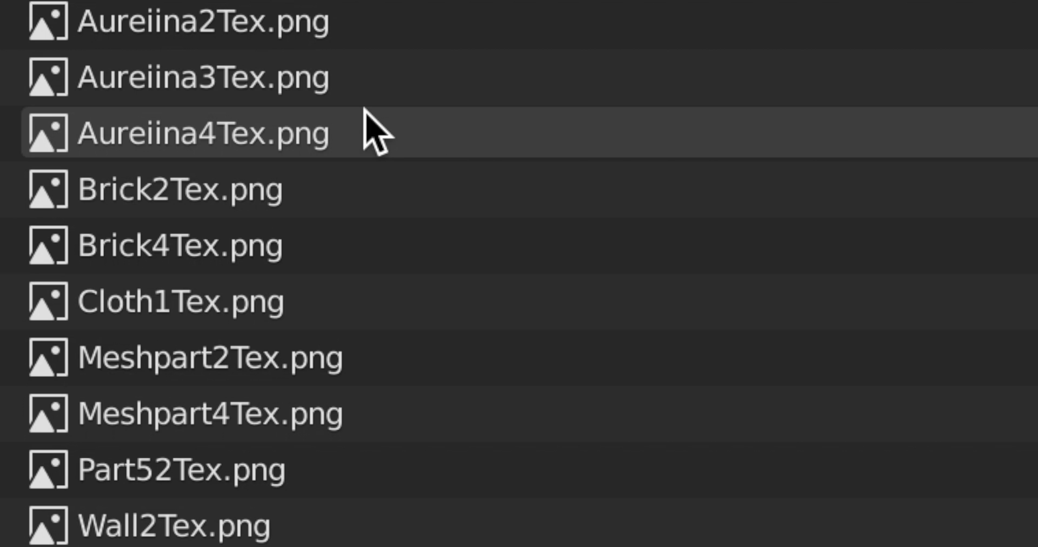
double_click(411, 130)
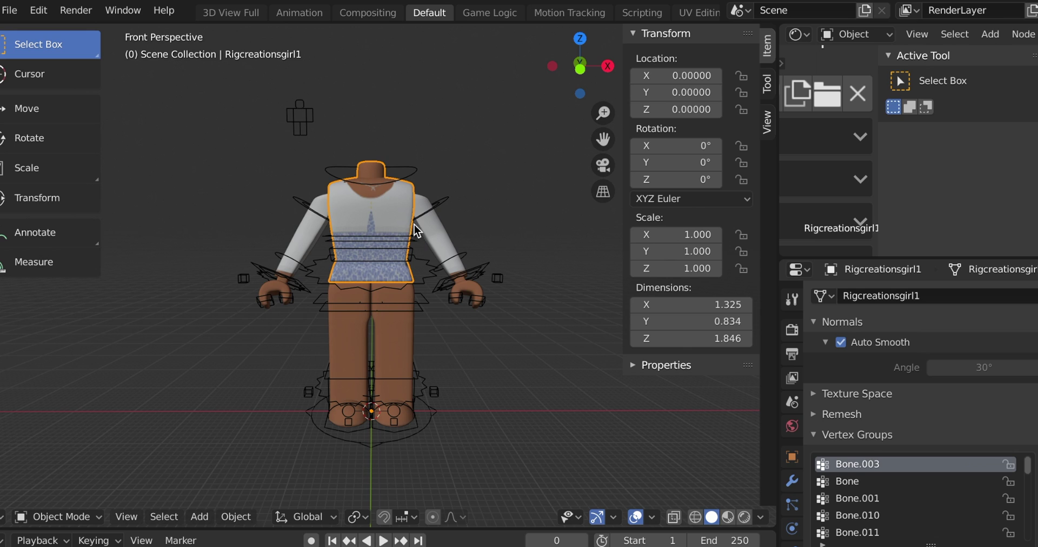
- Set the Cycles render samples to 160 in the scene's render settings
scroll(401, 179, "down", 2)
middle_click_drag(401, 180, 416, 185)
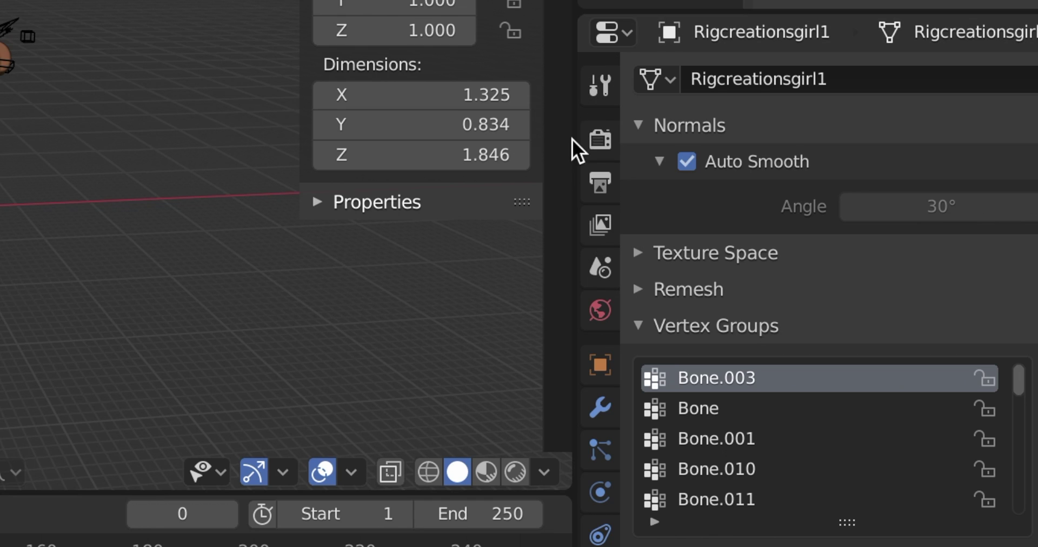
left_click(599, 136)
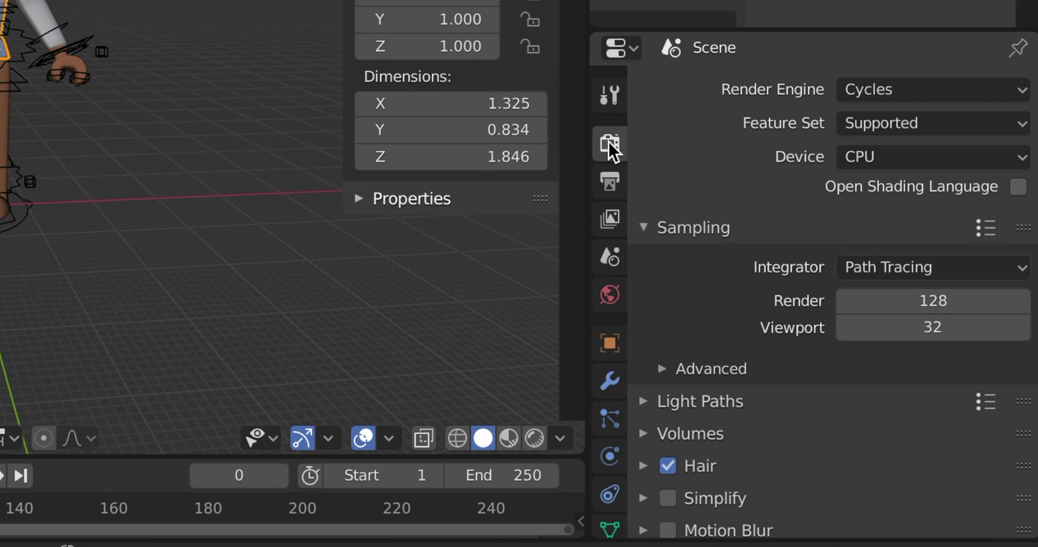
left_click(957, 304)
type("160")
key("Return")
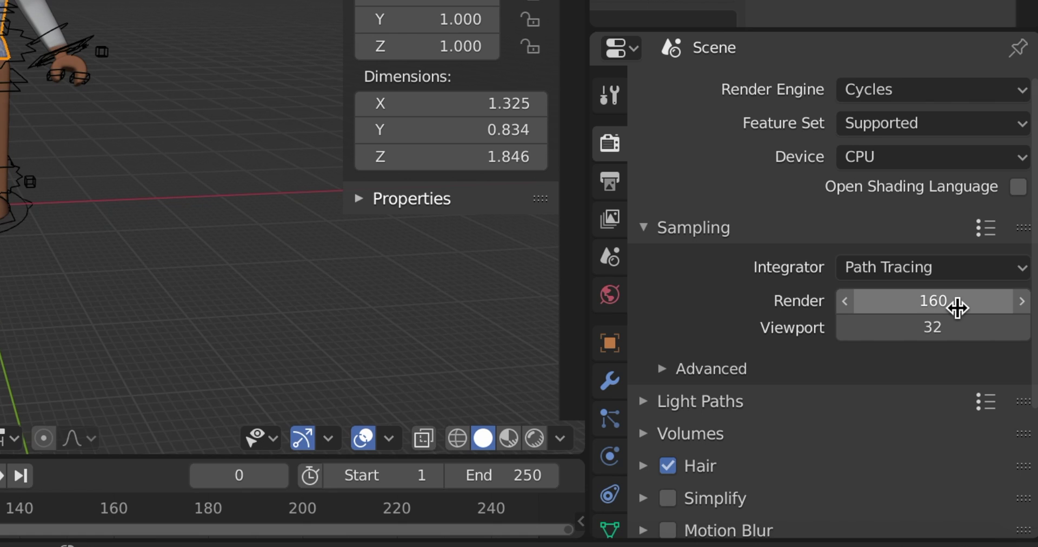
- Enable the Transparent option in the Film render settings
scroll(956, 313, "down", 5)
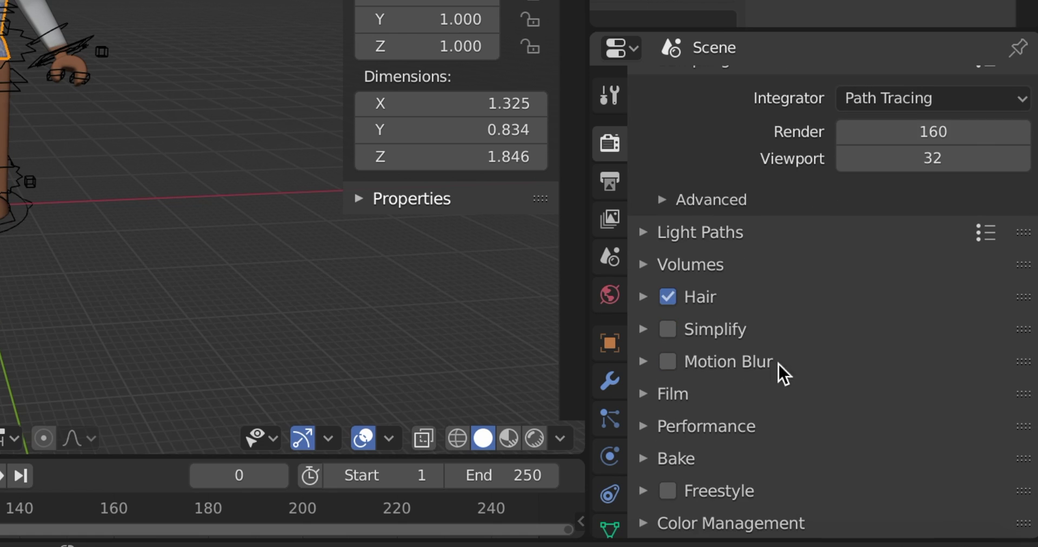
left_click(642, 397)
scroll(642, 406, "down", 7)
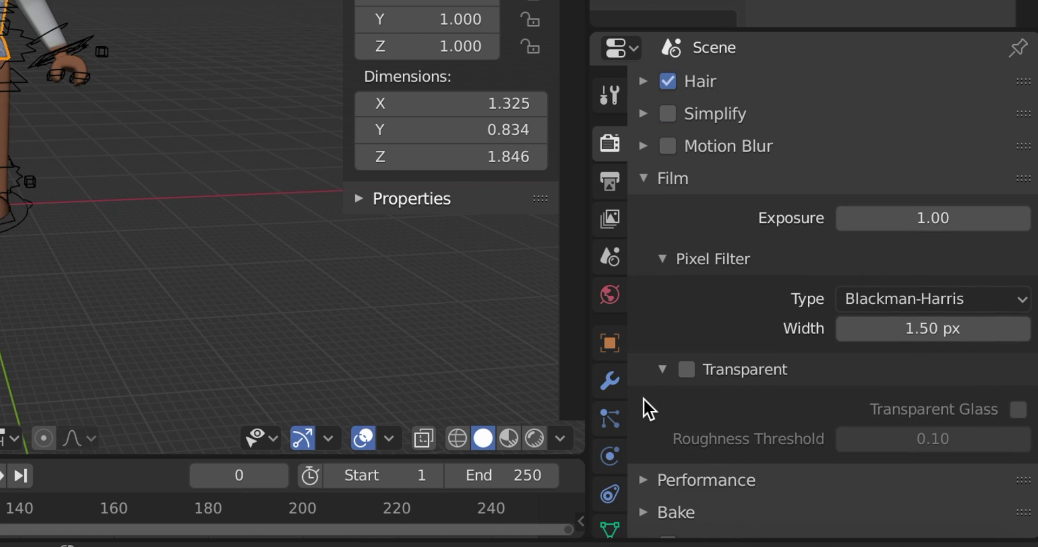
left_click(684, 346)
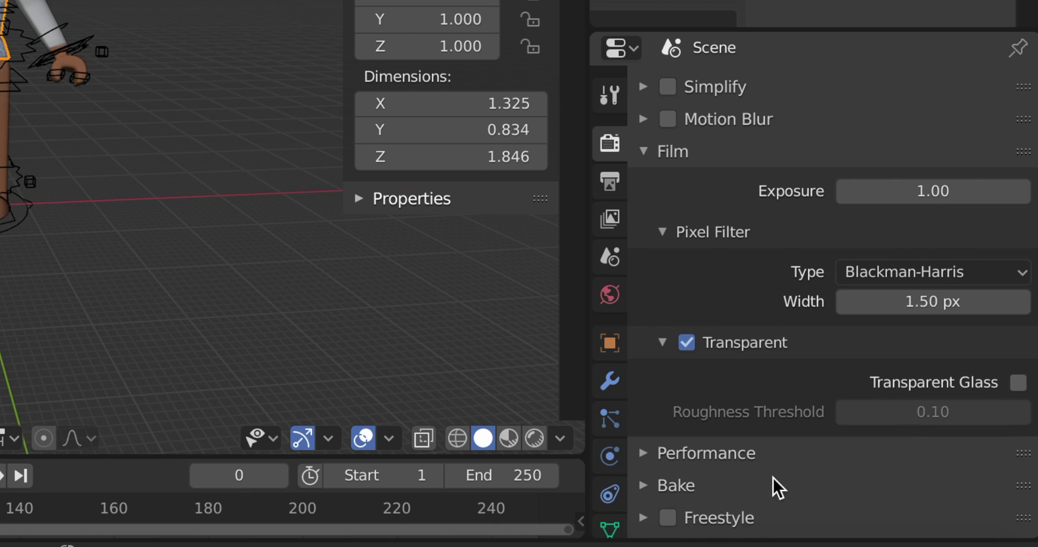
- Set the render tile size to 16 for both X and Y in the Performance settings
left_click(703, 453)
scroll(750, 453, "down", 9)
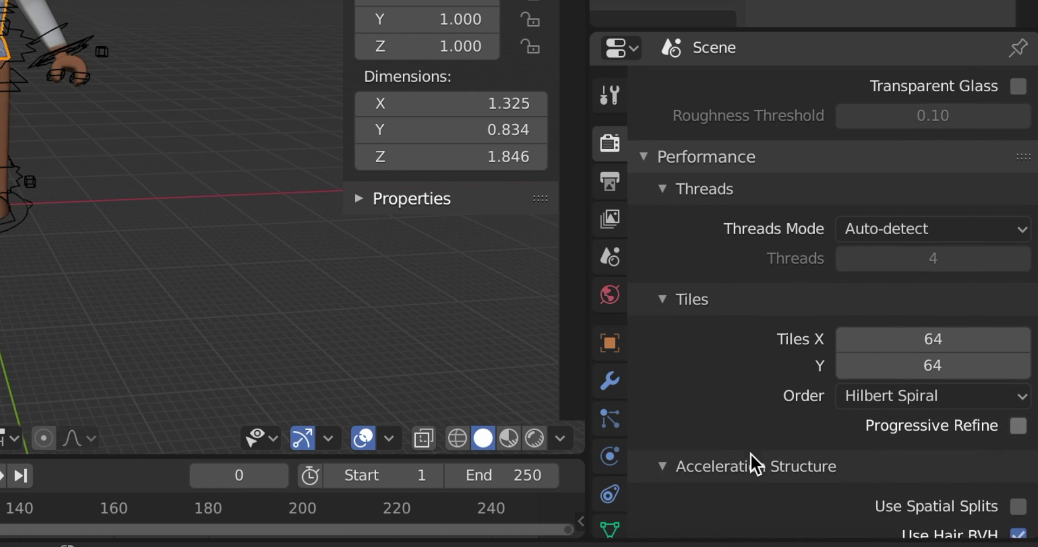
left_click(915, 319)
type("1")
key("Return")
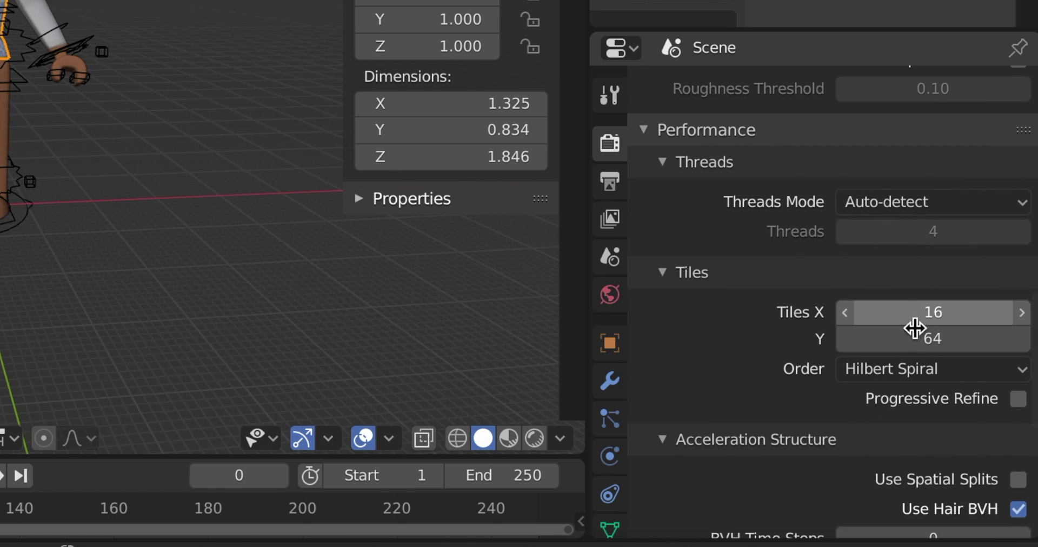
left_click(918, 341)
type("16")
key("Return")
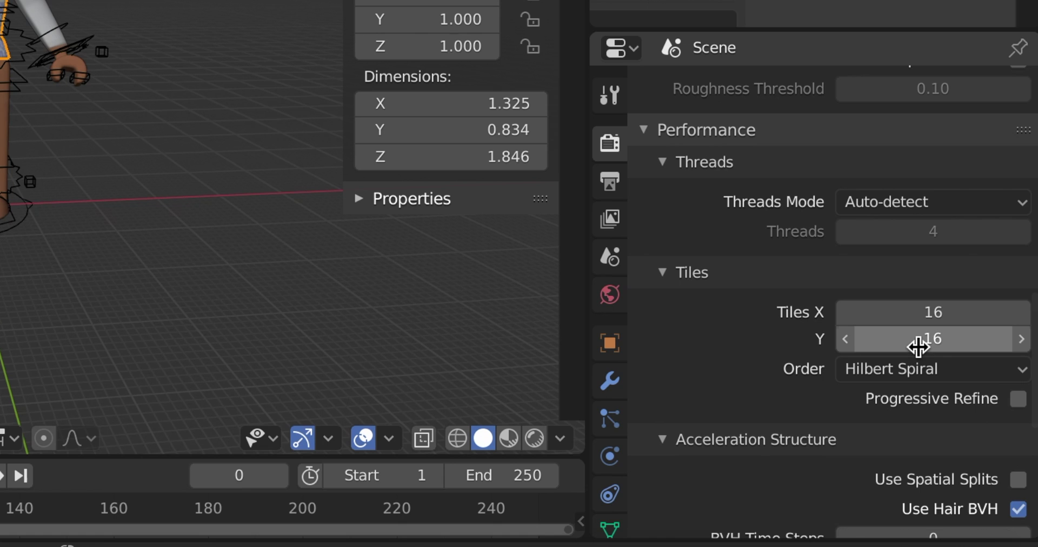
- Set the render output file format to PNG with RGBA color
scroll(922, 349, "down", 5)
scroll(921, 351, "down", 3)
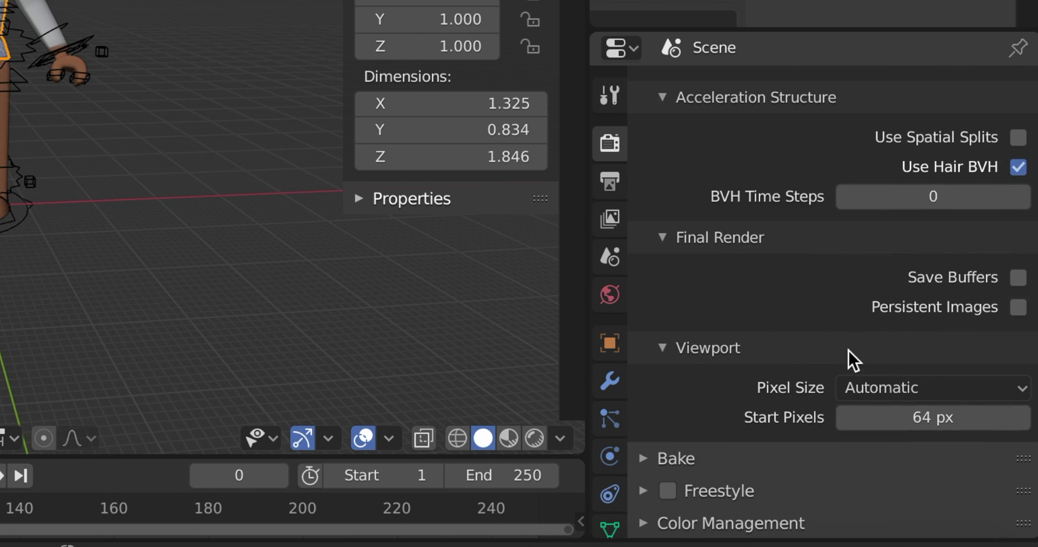
left_click(611, 186)
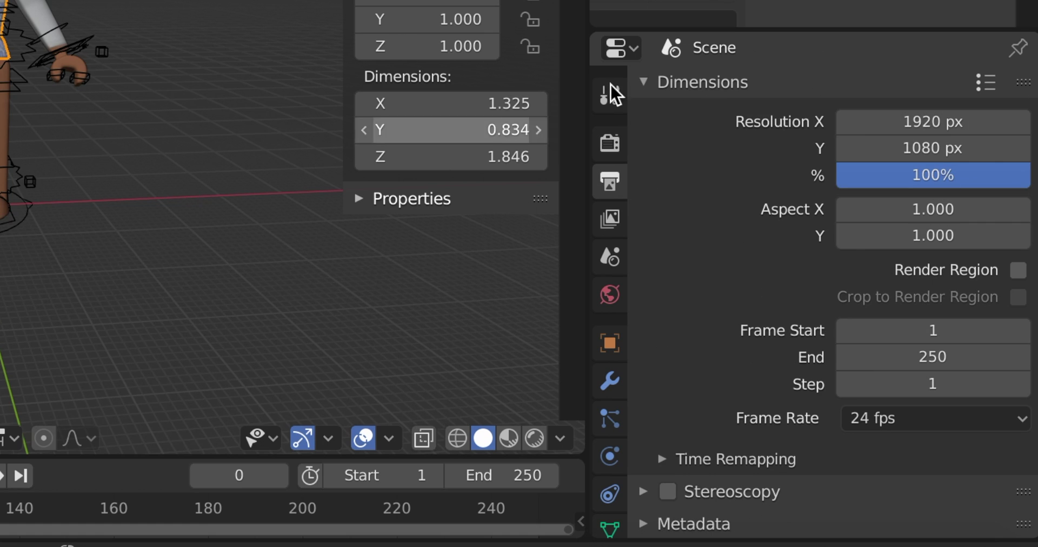
scroll(940, 291, "down", 5)
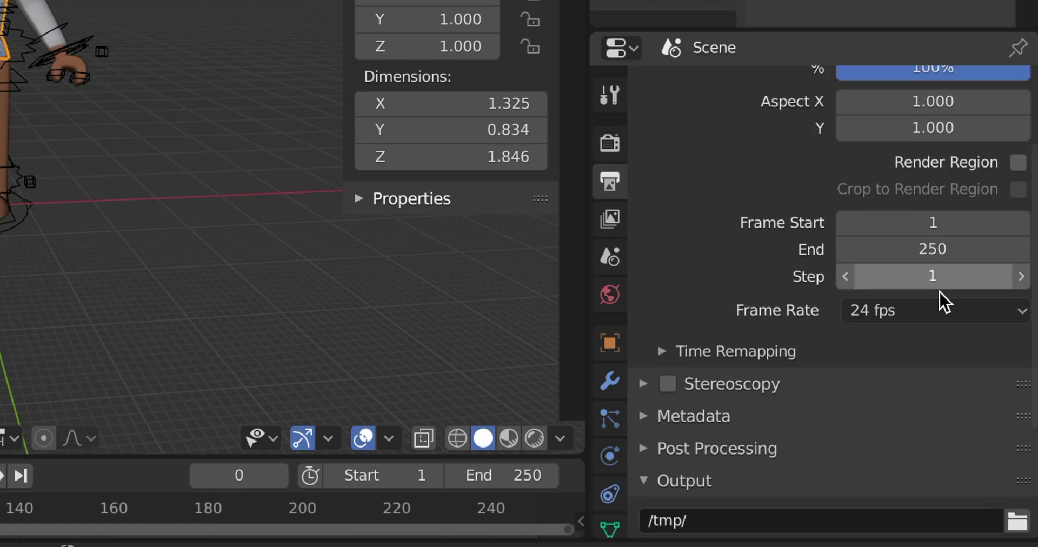
scroll(939, 290, "down", 2)
scroll(939, 291, "up", 1)
scroll(939, 291, "down", 1)
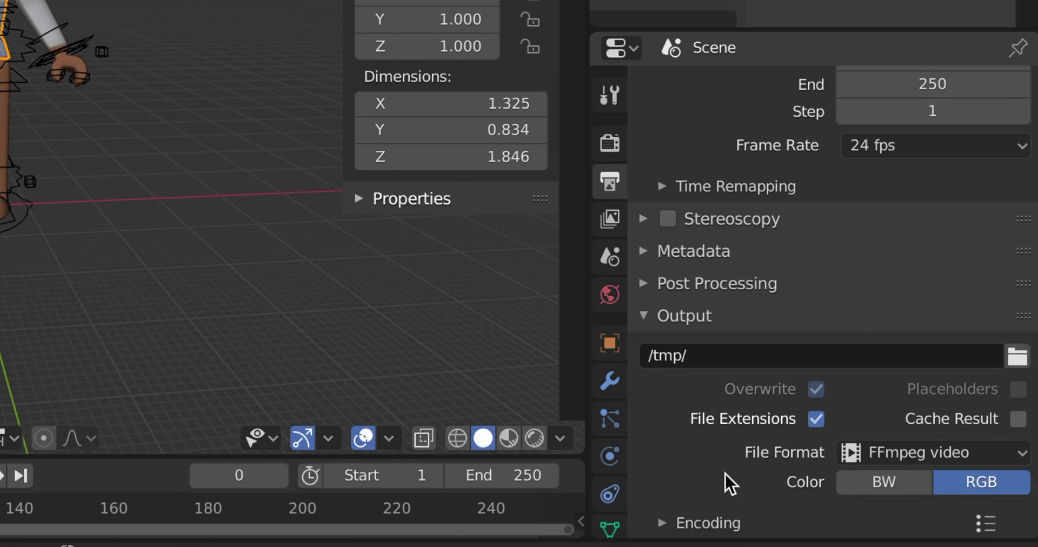
left_click(900, 459)
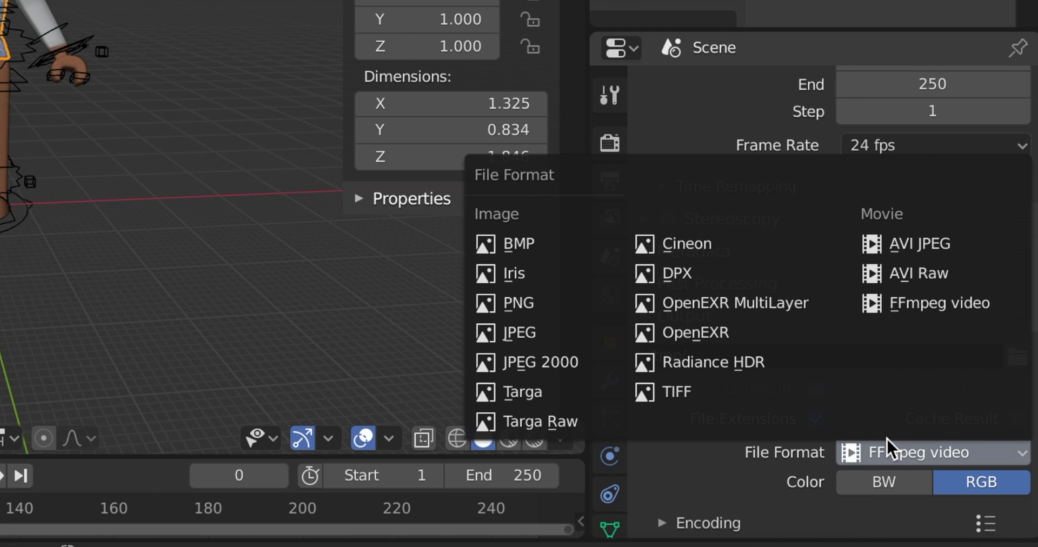
left_click(602, 307)
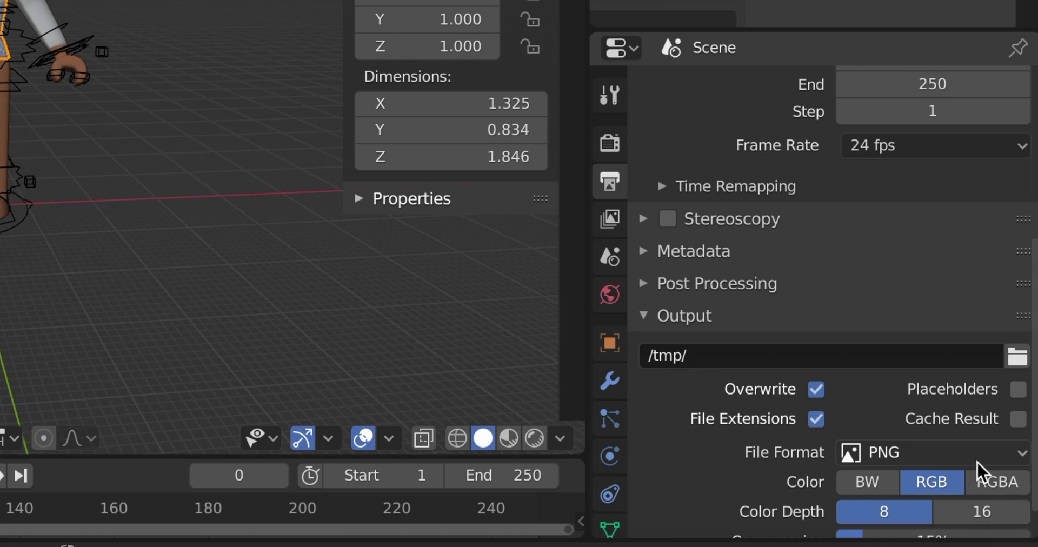
left_click(994, 490)
scroll(768, 368, "down", 1)
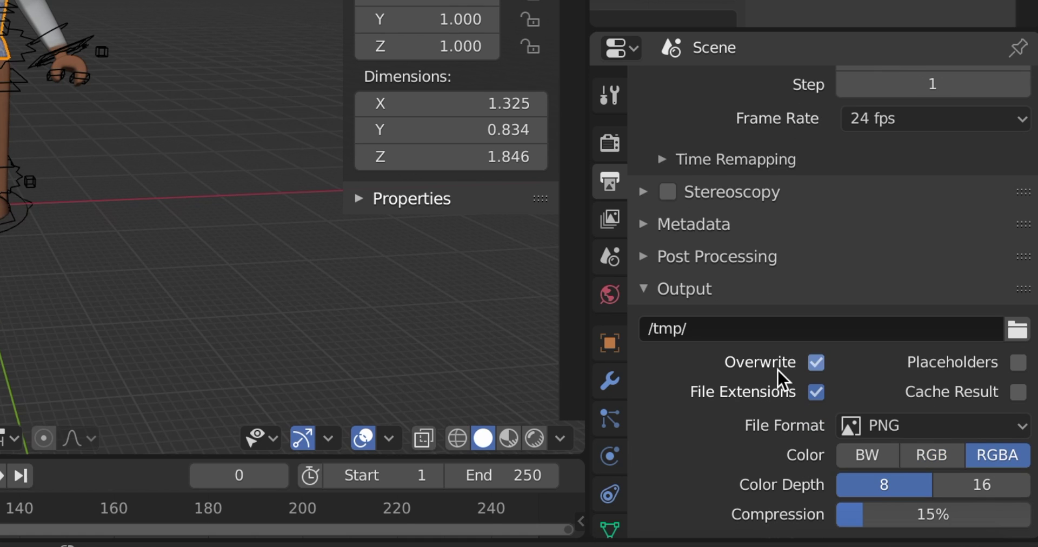
- Review the view layer's render pass and Cryptomatte settings and open its Override section
left_click(619, 217)
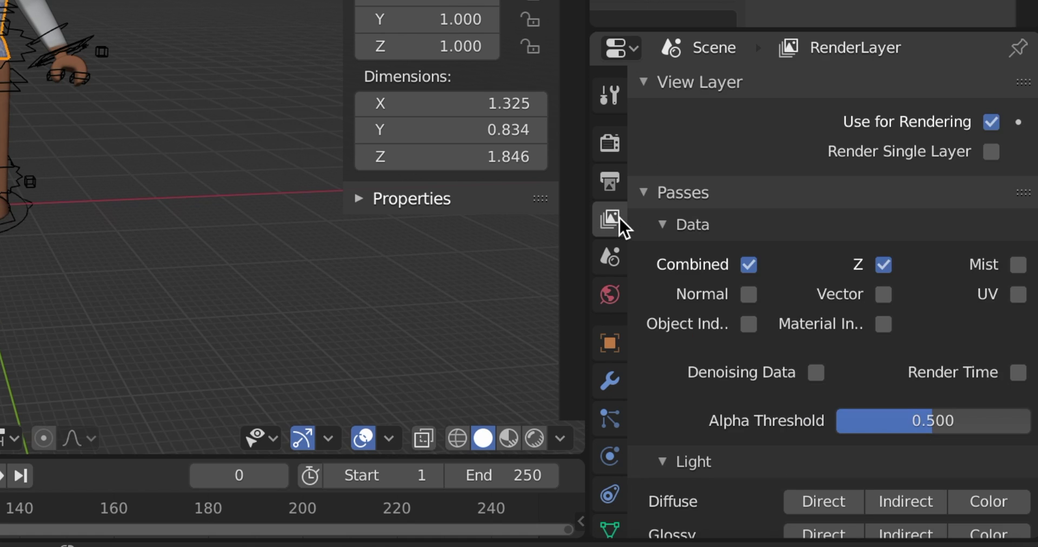
scroll(705, 231, "down", 10)
scroll(705, 231, "down", 10)
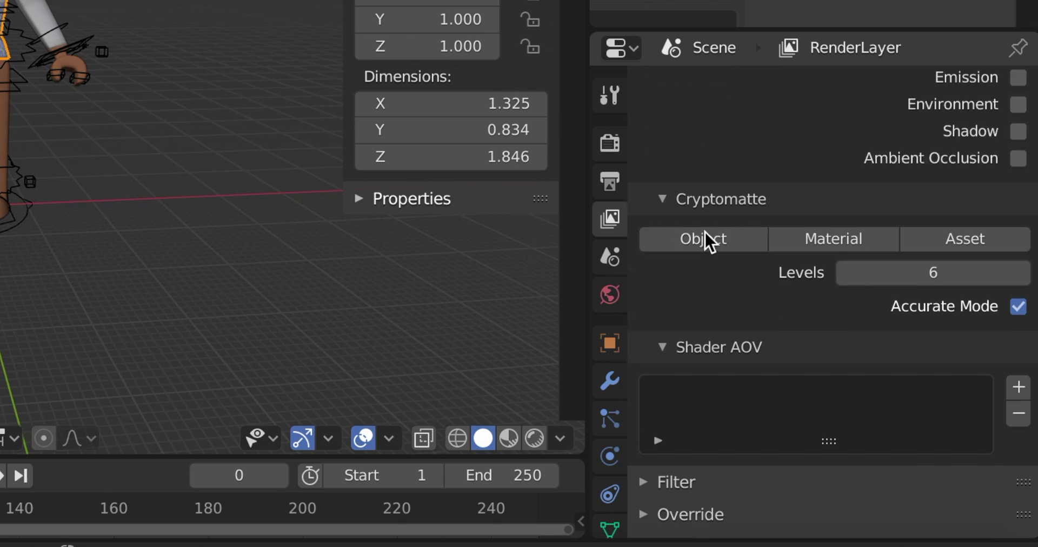
left_click(667, 524)
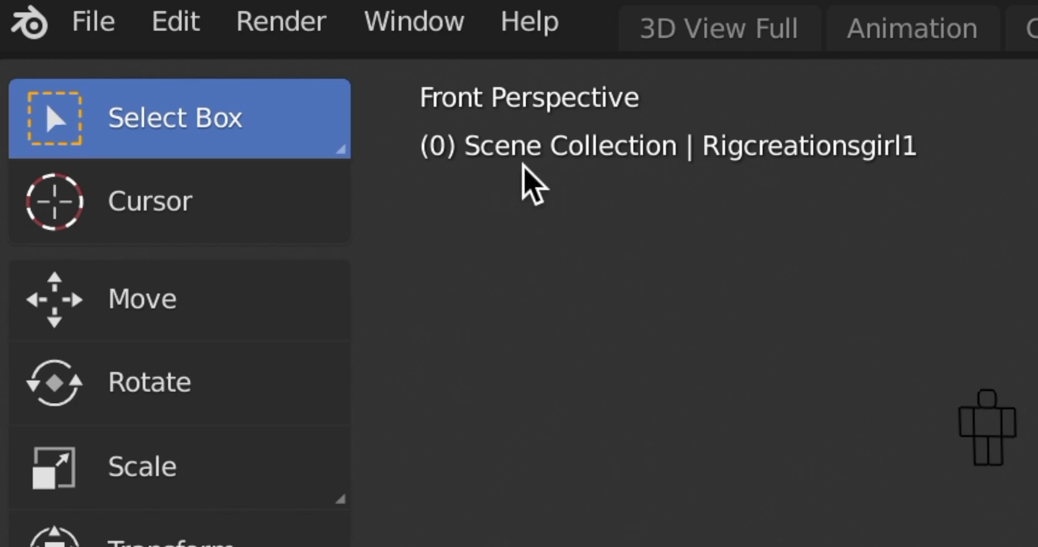
- Import QW.obj as a Wavefront model with Split by Object and Split by Group enabled in the geometry options
left_click(81, 33)
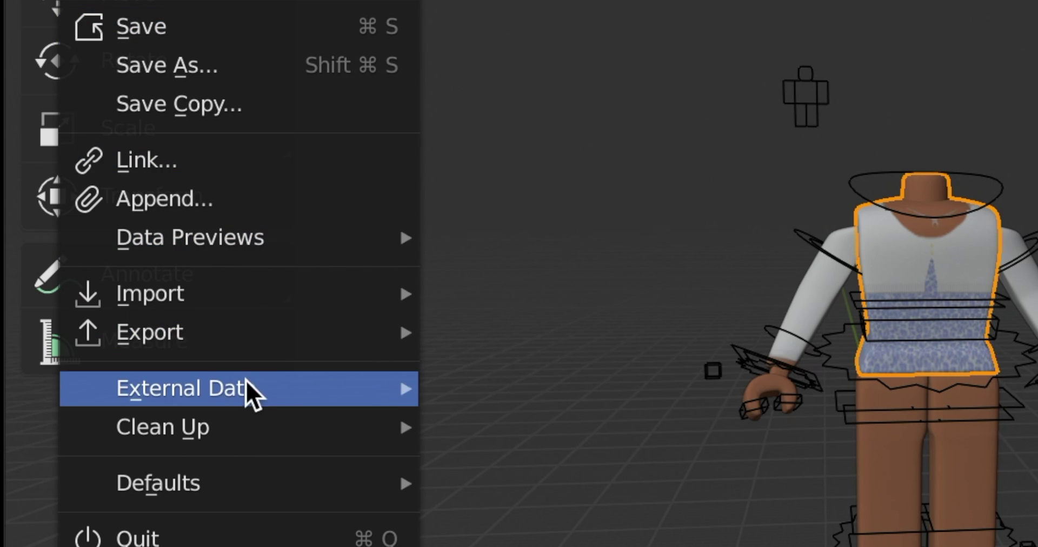
mouse_move(235, 316)
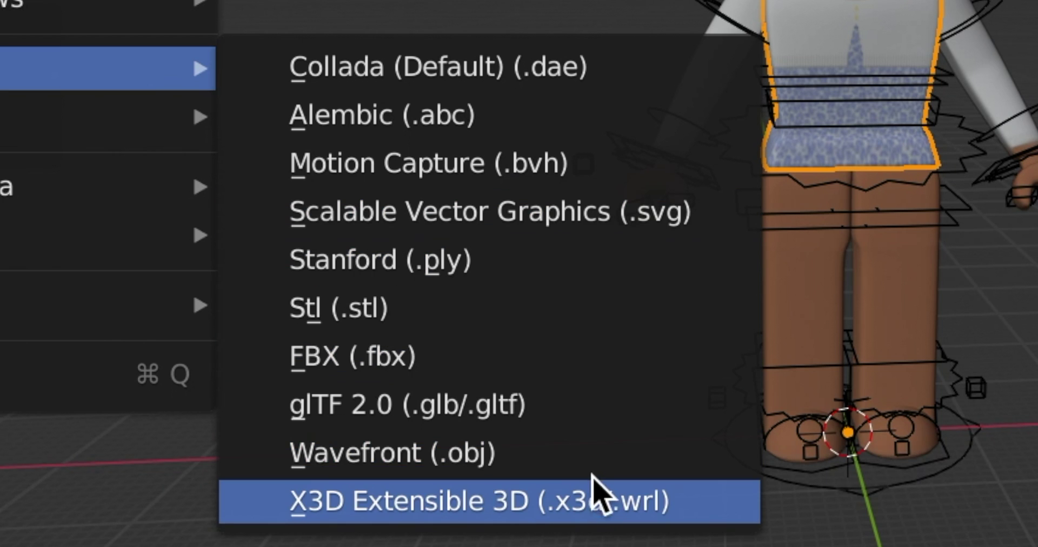
left_click(568, 452)
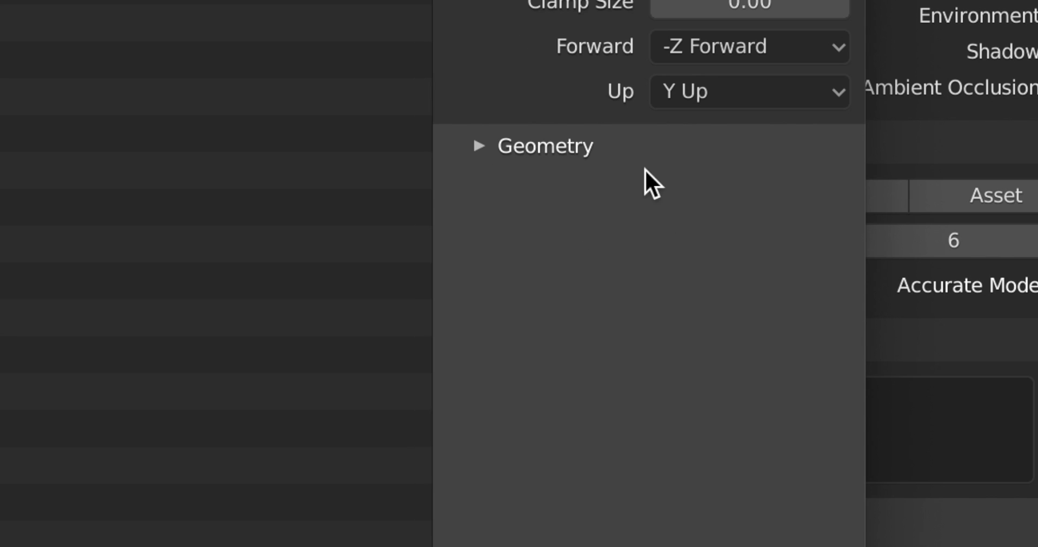
left_click(485, 146)
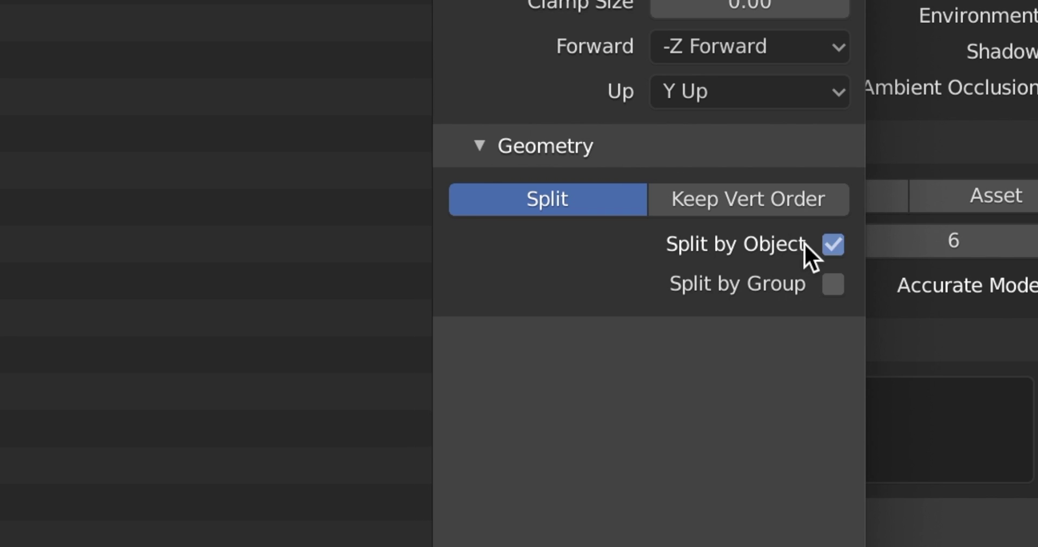
left_click(828, 287)
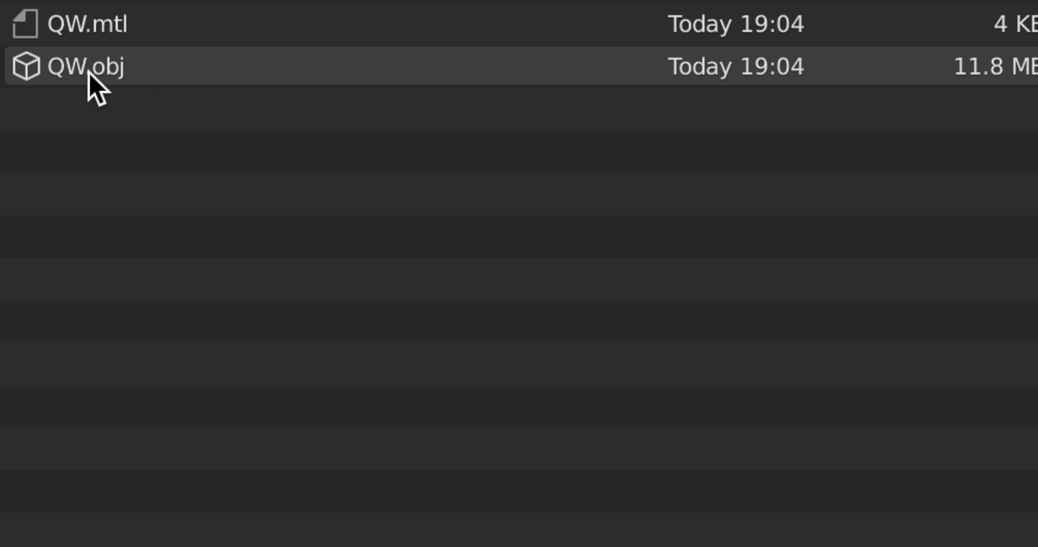
left_click(89, 72)
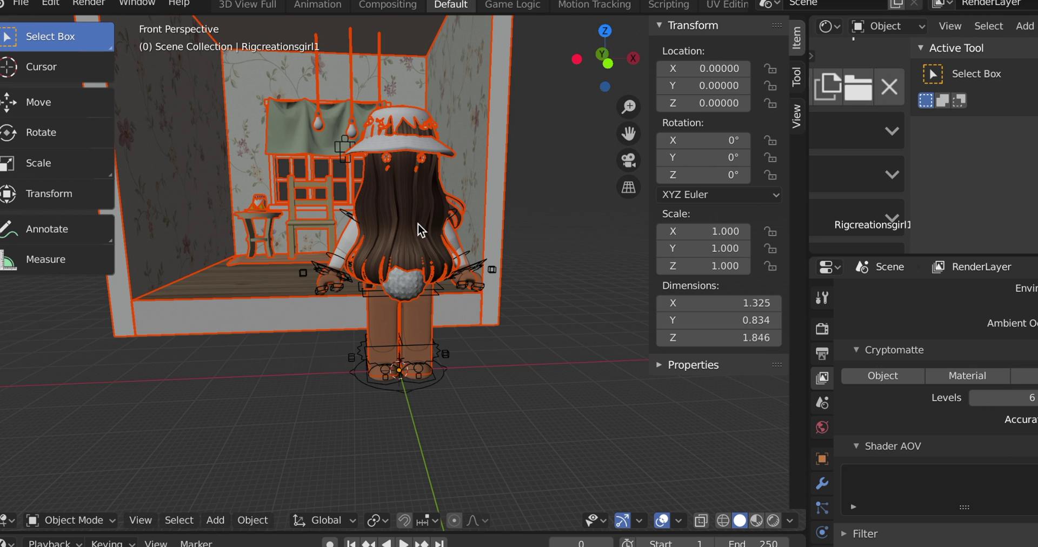
- Move the imported room and avatar together along the X axis so the avatar stands beside the rig
scroll(395, 273, "up", 4, "shift")
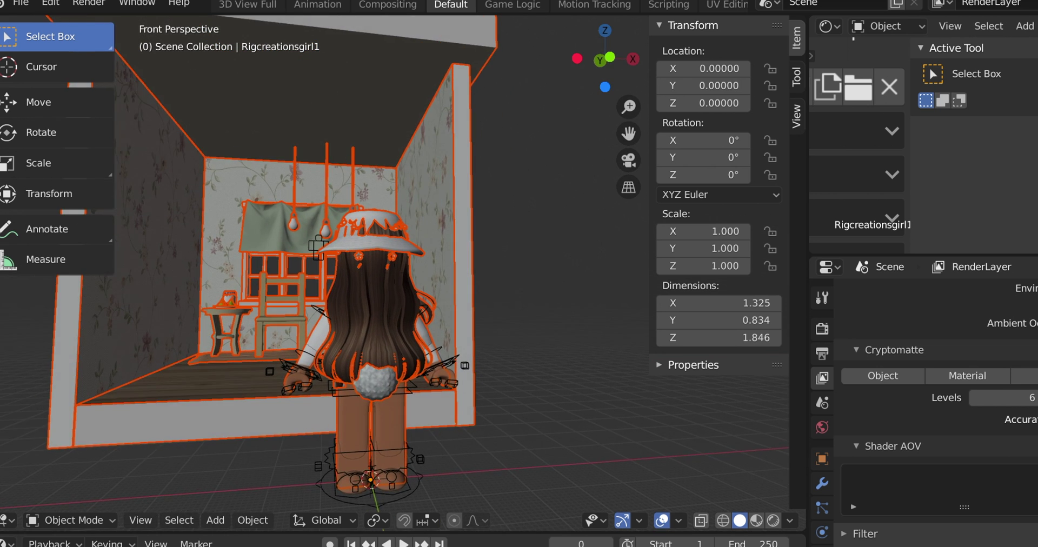
scroll(395, 273, "up", 4)
scroll(394, 273, "down", 4)
scroll(394, 273, "right", 4, "shift")
key("s")
key("a")
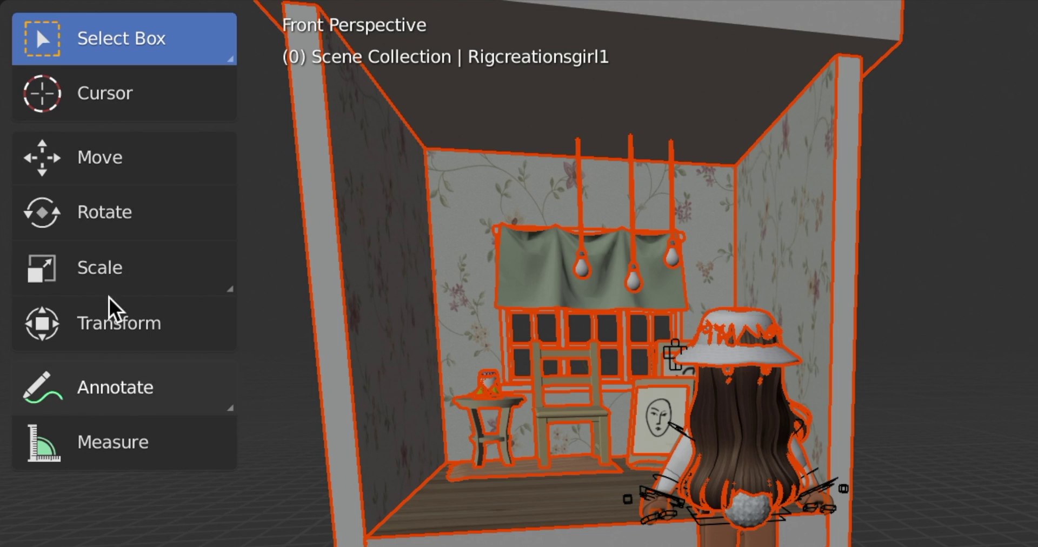
left_click(82, 175)
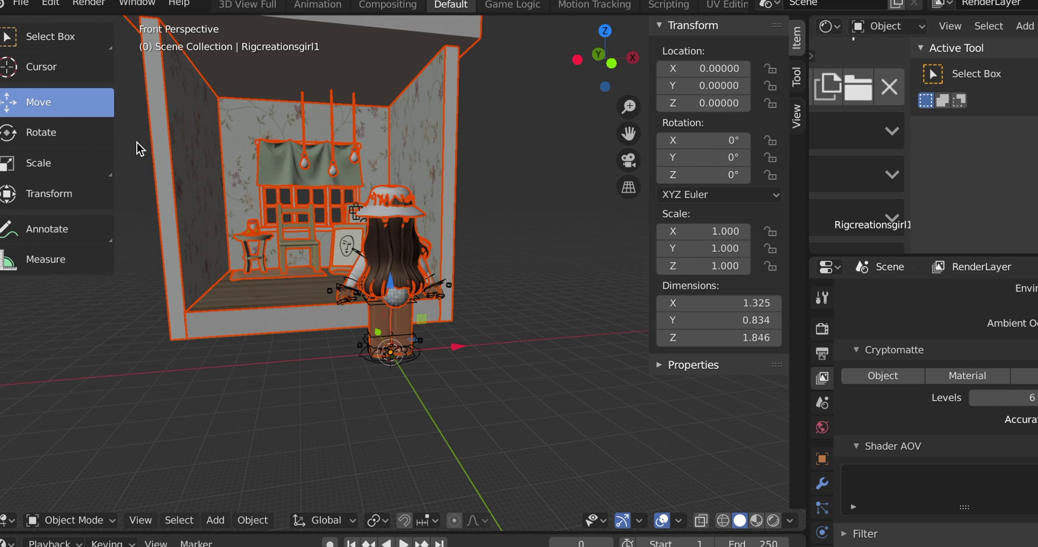
left_click_drag(457, 348, 568, 357)
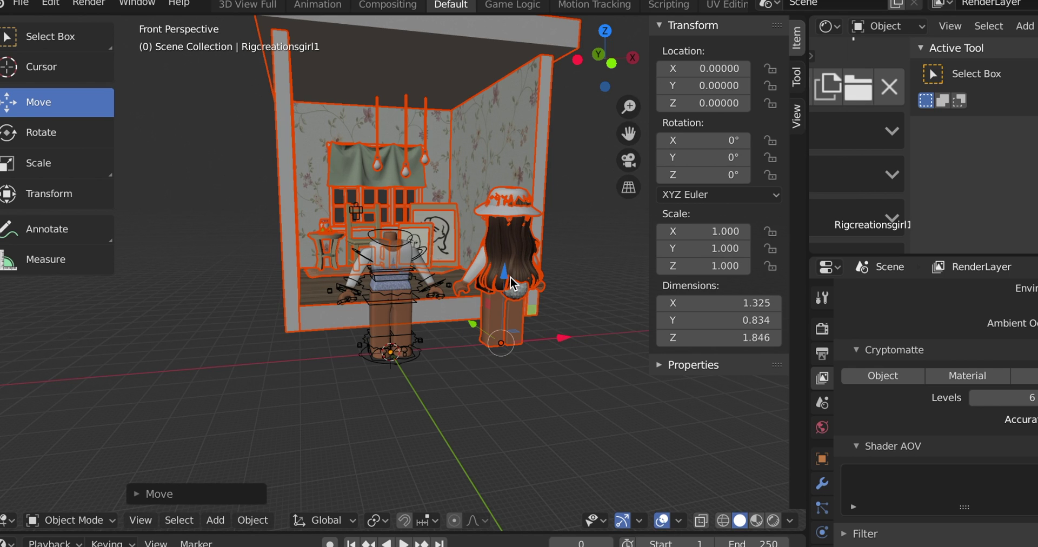
- Select the imported avatar's head, glasses, hair and hat together
middle_click_drag(568, 357, 571, 349)
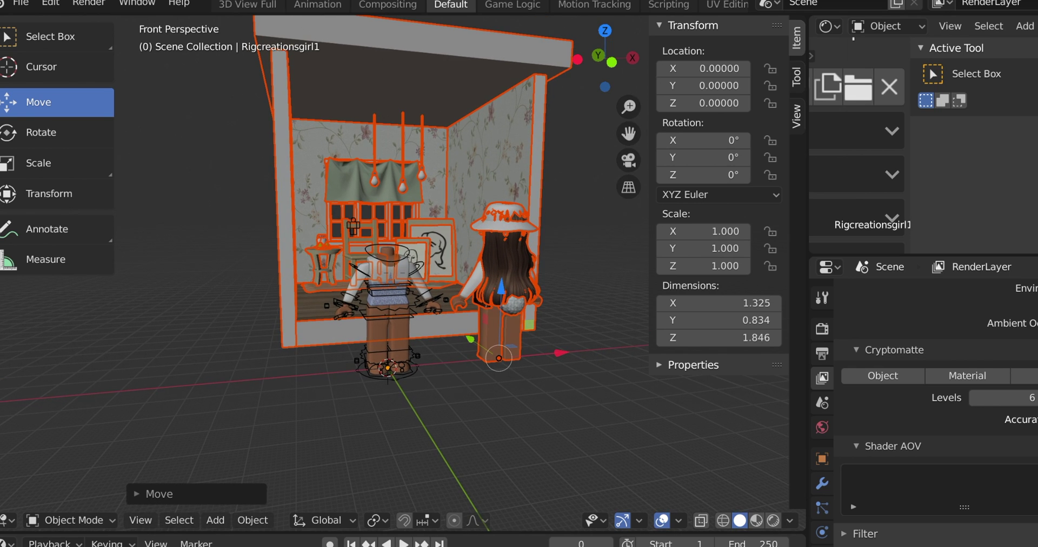
scroll(571, 349, "up", 3)
middle_click_drag(238, 281, 395, 273)
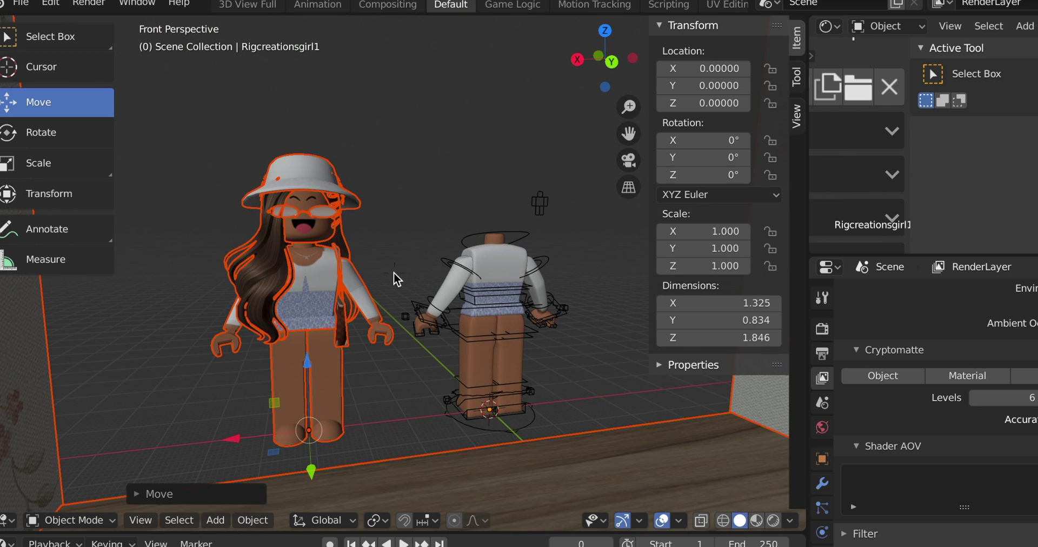
left_click(319, 232)
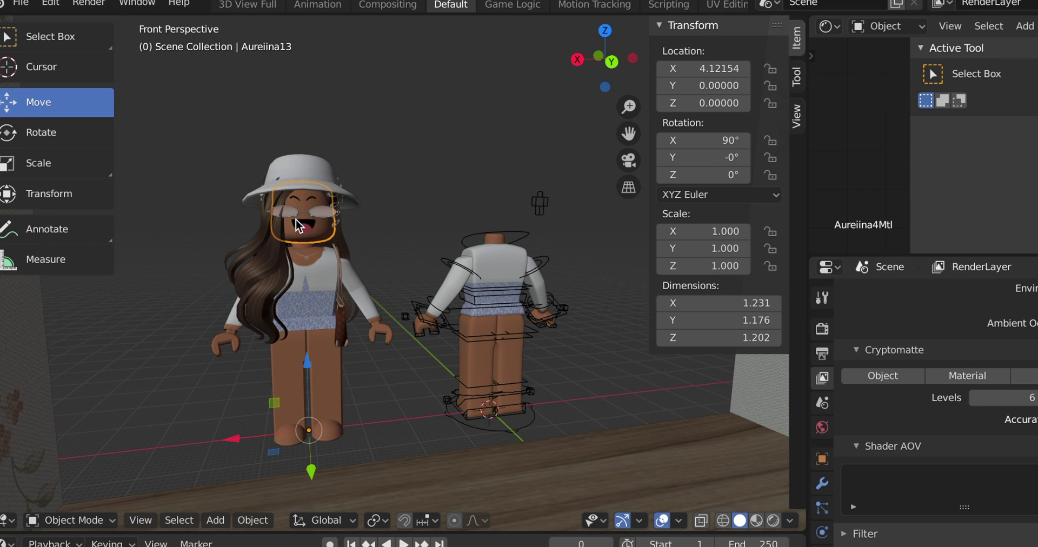
left_click(295, 214, "shift")
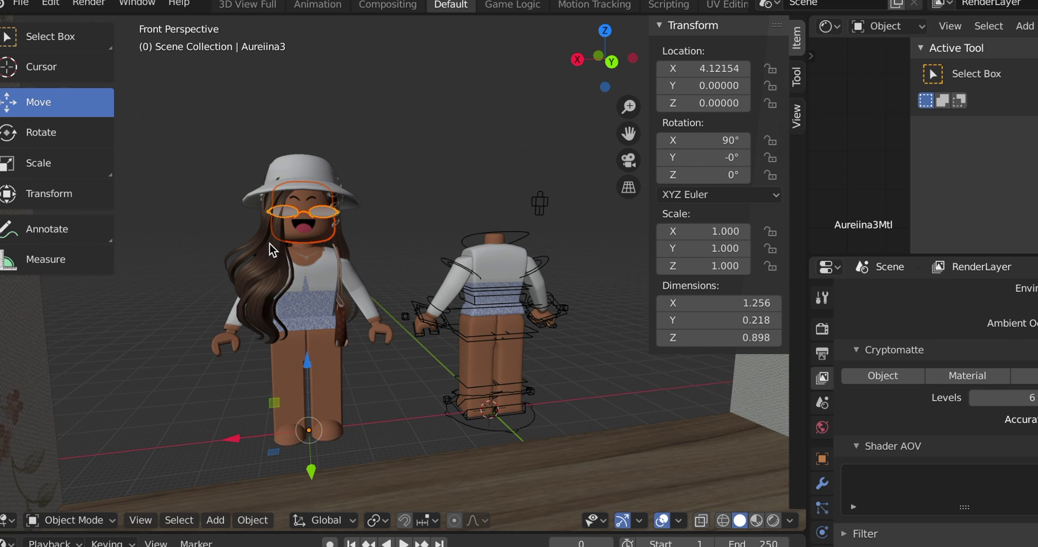
left_click(279, 186, "shift")
left_click(282, 172, "shift")
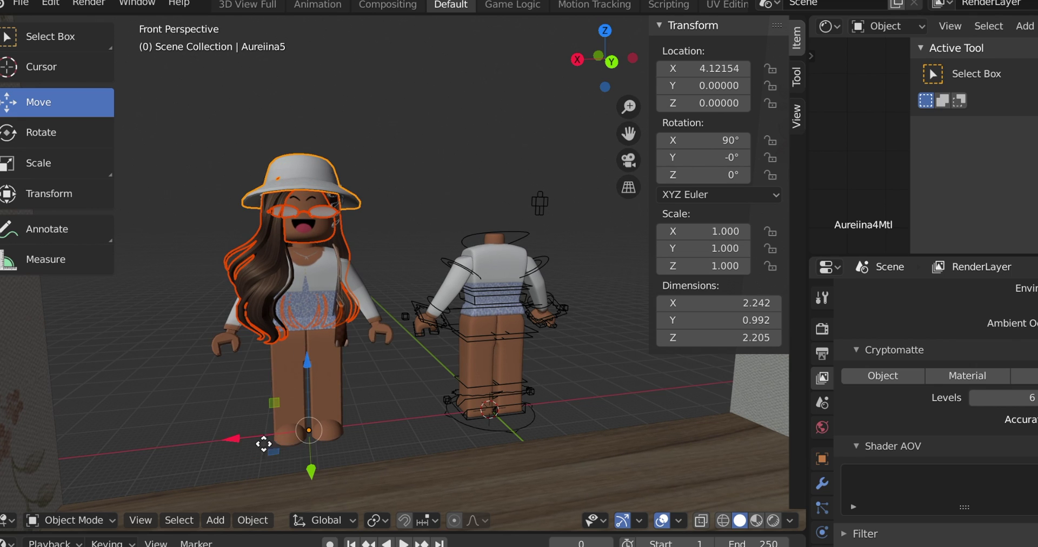
key("g")
left_click(382, 470)
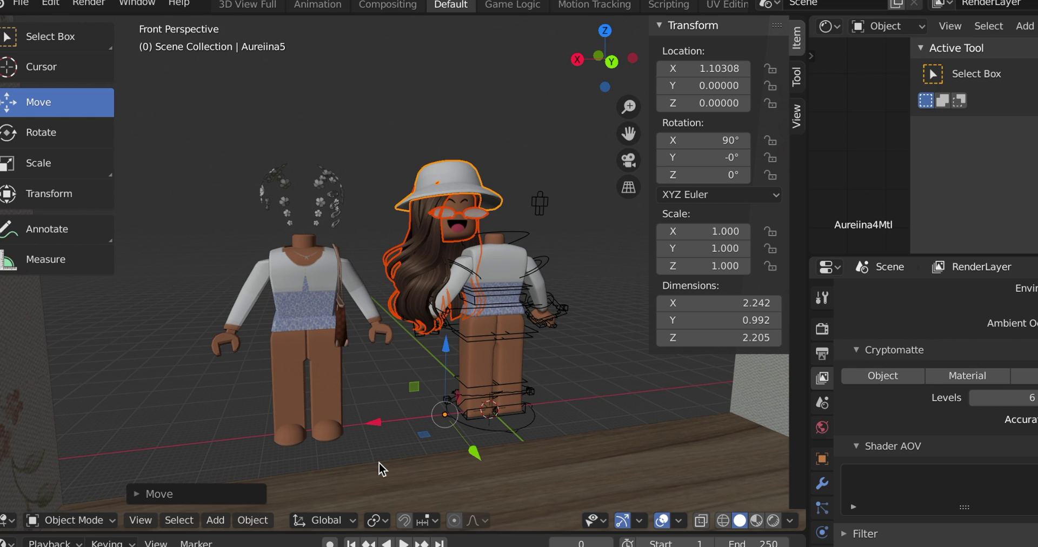
key("ctrl+z")
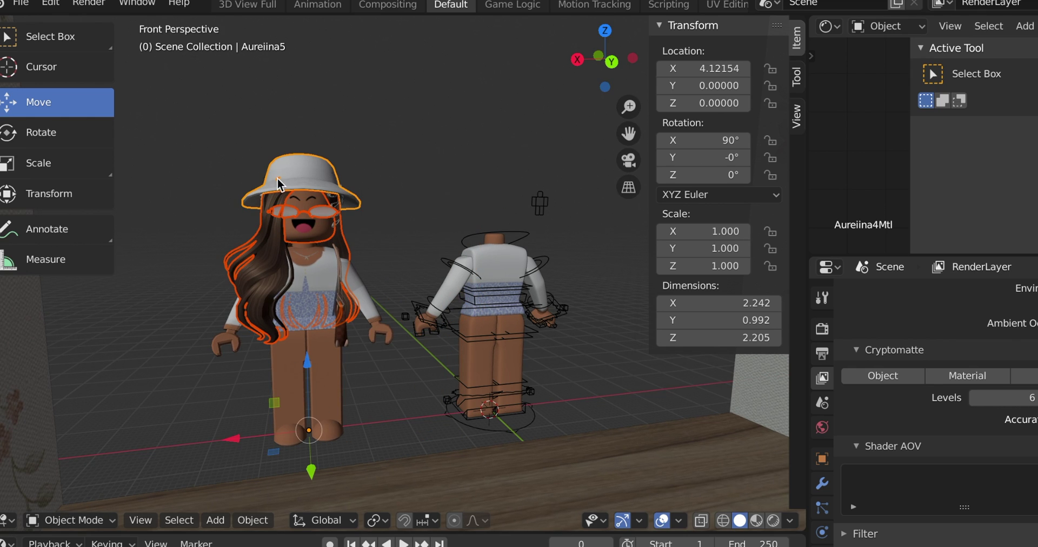
- Add the avatar's hair clips and flower accessories to the selected head parts
scroll(394, 273, "up", 6)
middle_click_drag(394, 273, 387, 229)
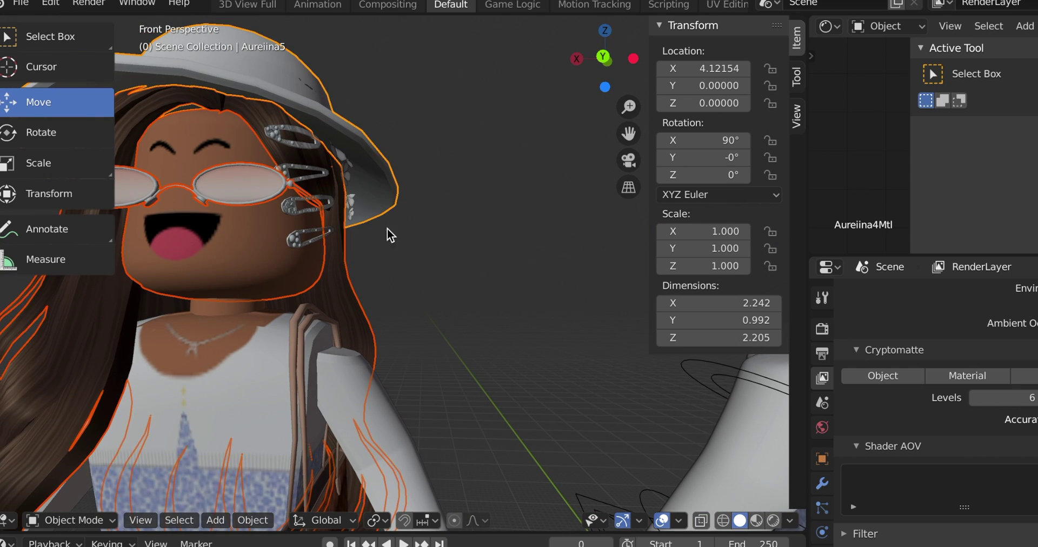
left_click(350, 176, "shift")
left_click(345, 161, "shift")
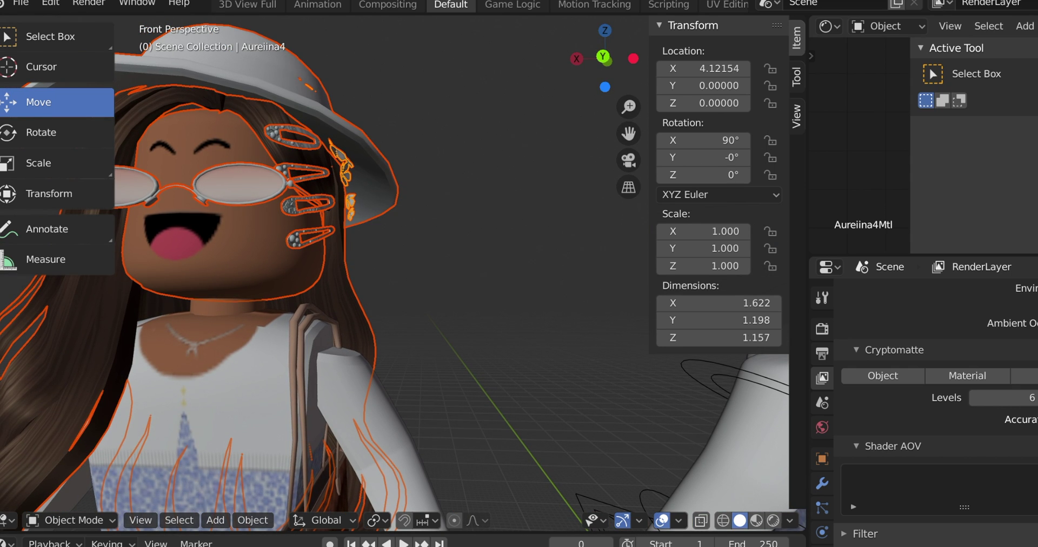
- Move the selected head parts about -3.92 along X onto the rig and rotate them about -194° around Z
middle_click_drag(346, 167, 341, 232)
scroll(261, 414, "down", 6)
left_click_drag(254, 416, 400, 438)
left_click_drag(423, 443, 428, 446)
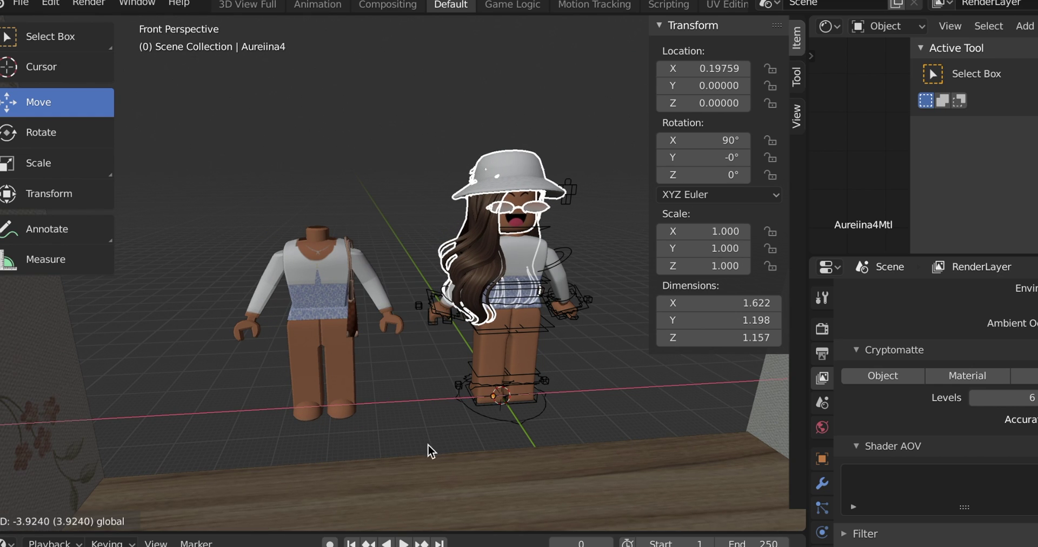
left_click(74, 142)
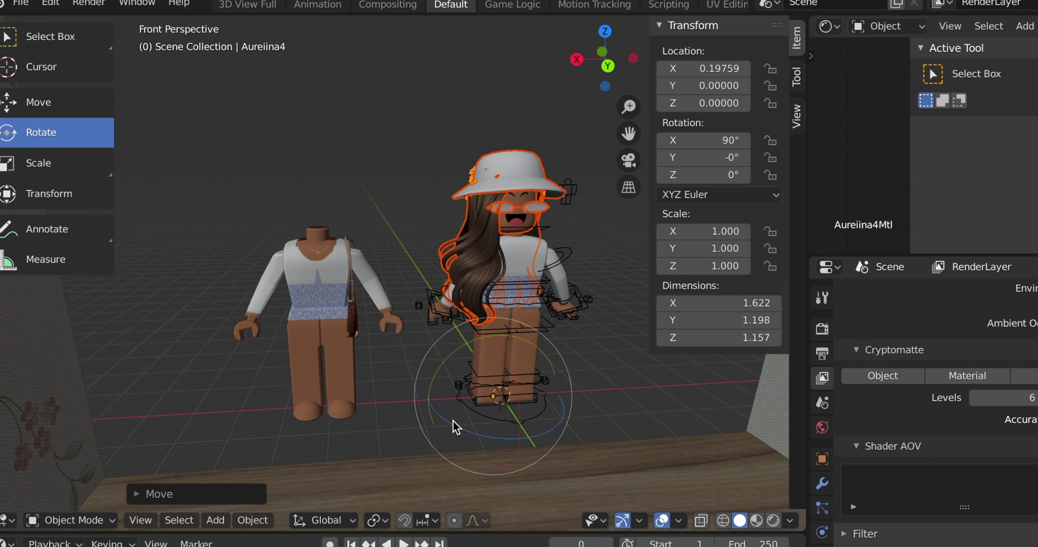
left_click_drag(456, 424, 561, 375)
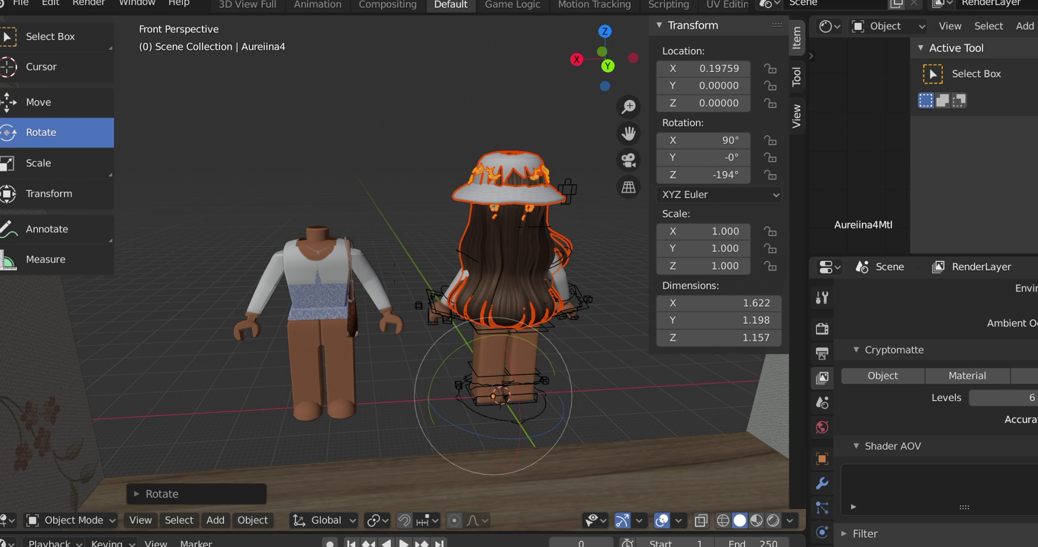
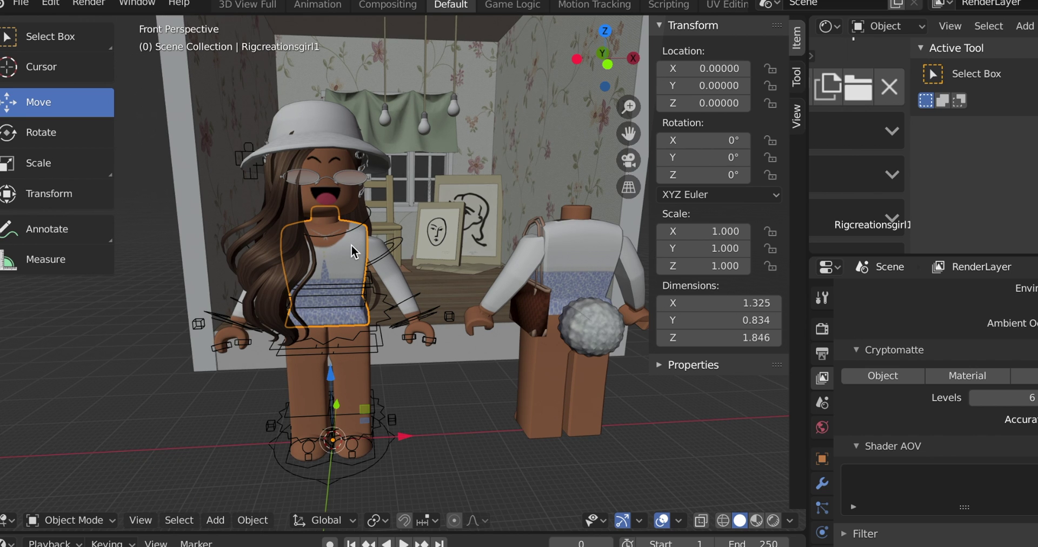
- Delete the leftover headless body of the imported avatar together with its handbag
key("shift+grave")
key("w")
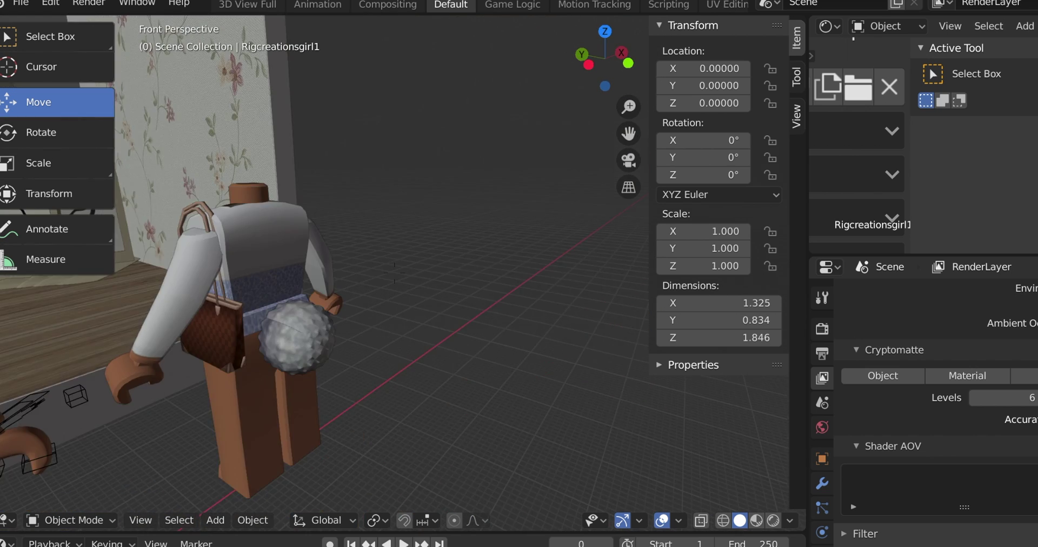
middle_click_drag(379, 276, 368, 254)
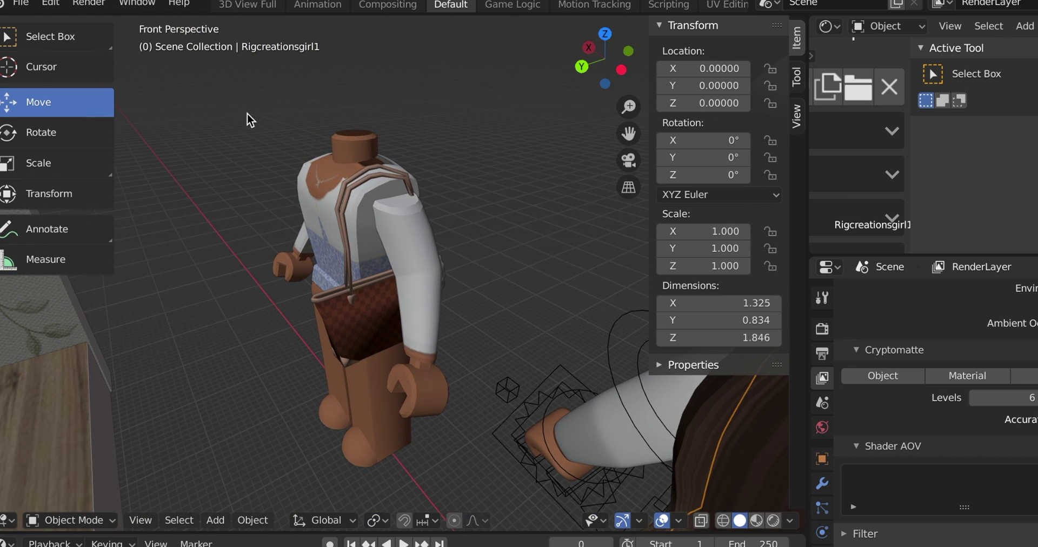
key("b")
left_click_drag(225, 84, 463, 477)
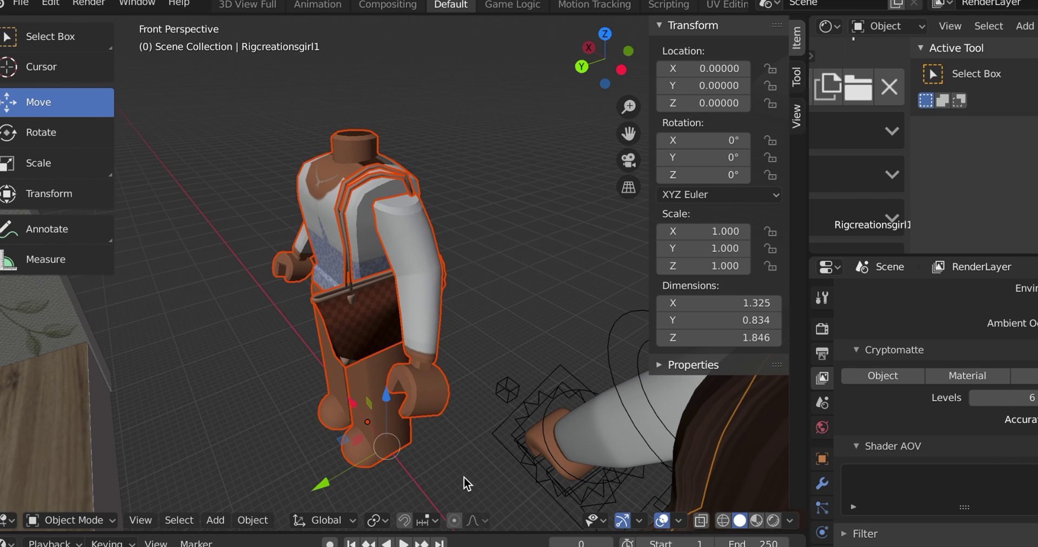
key("x")
left_click(456, 386)
- Inspect the assembled avatar in front of the room from several angles and up close around its torso and hands
middle_click_drag(457, 386, 394, 272)
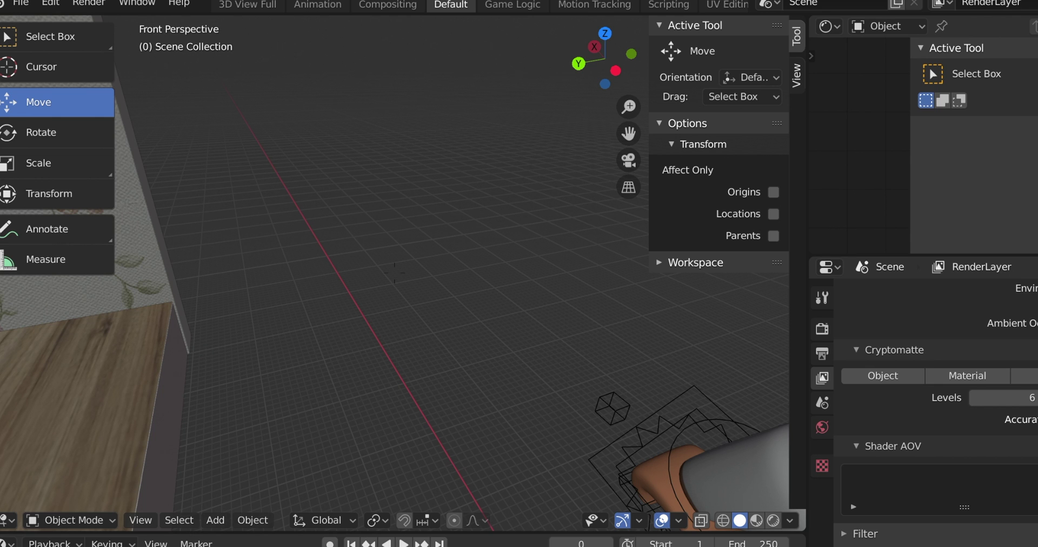
key("d")
key("d")
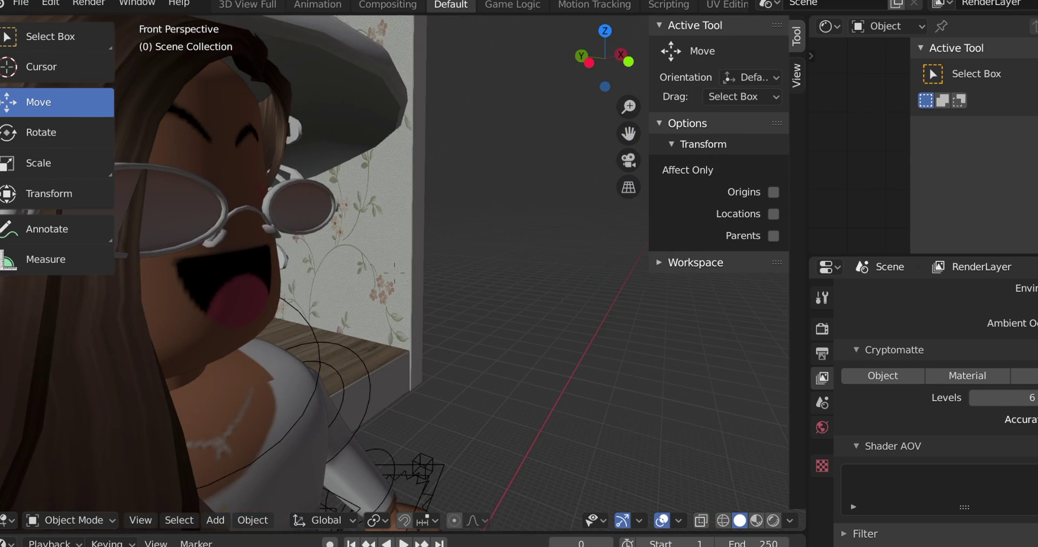
key("d")
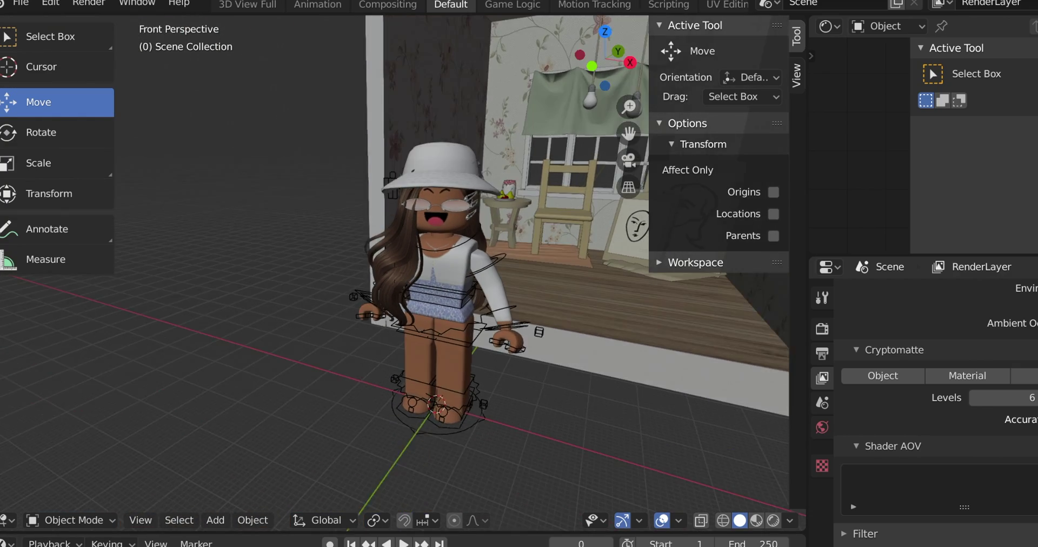
key("d")
key("a")
key("w")
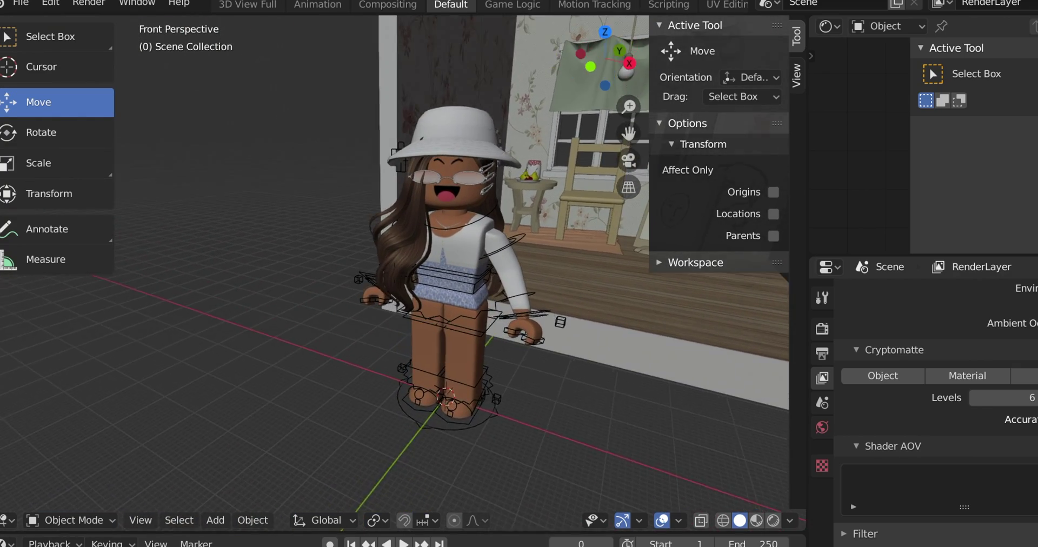
middle_click_drag(389, 270, 391, 274)
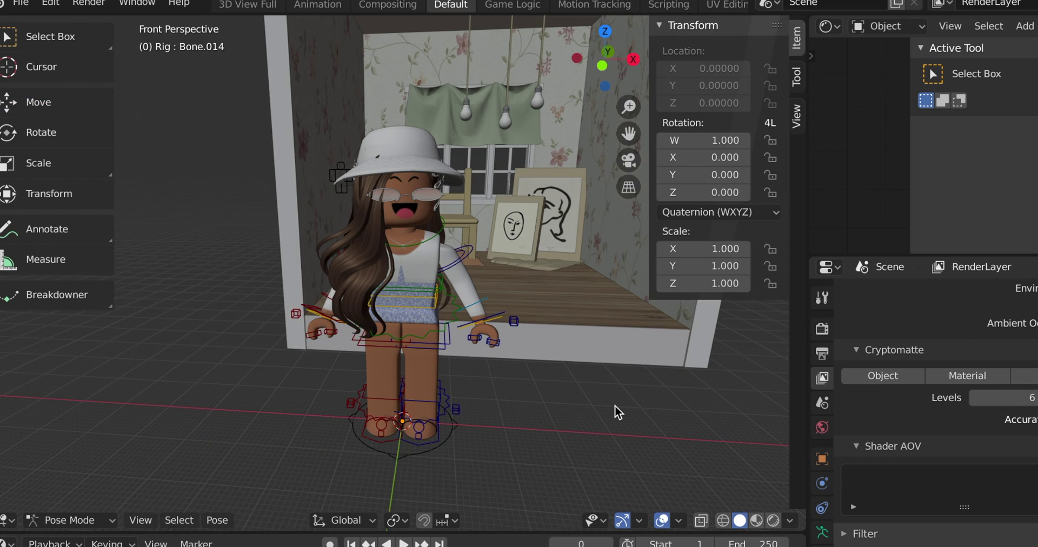
scroll(605, 400, "up", 2)
scroll(523, 320, "up", 3)
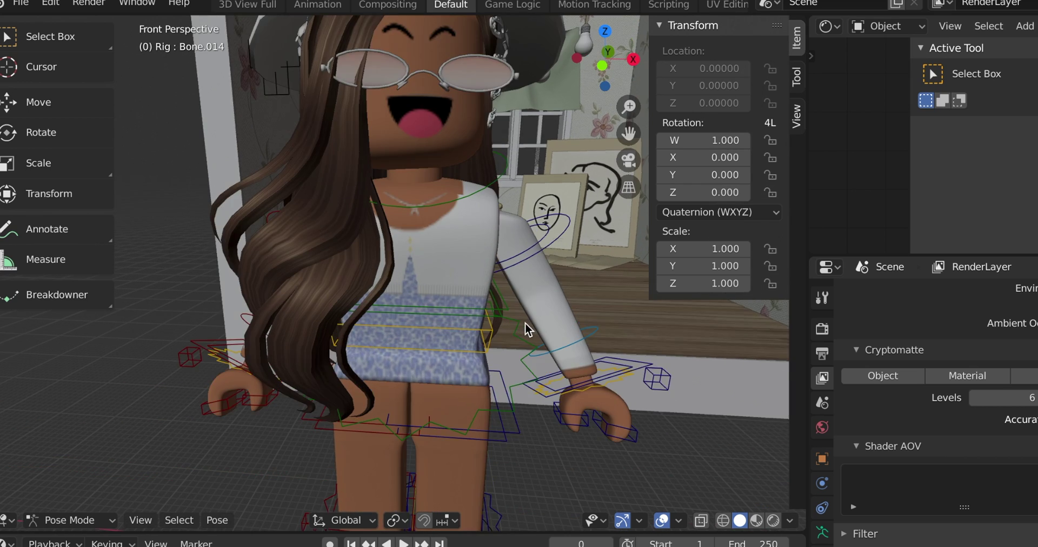
- Bend the avatar's left forearm up in front of the torso by rotating its bone to about W 0.665, X 0.661, Y -0.333, Z 0.104
key("ctrl+Tab")
left_click(602, 388)
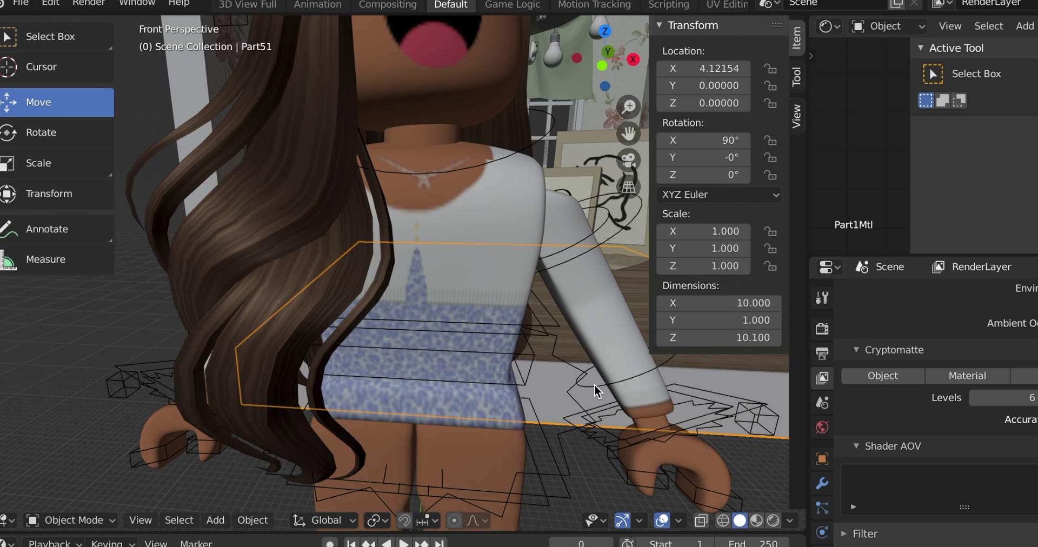
left_click(592, 385)
scroll(589, 364, "down", 2)
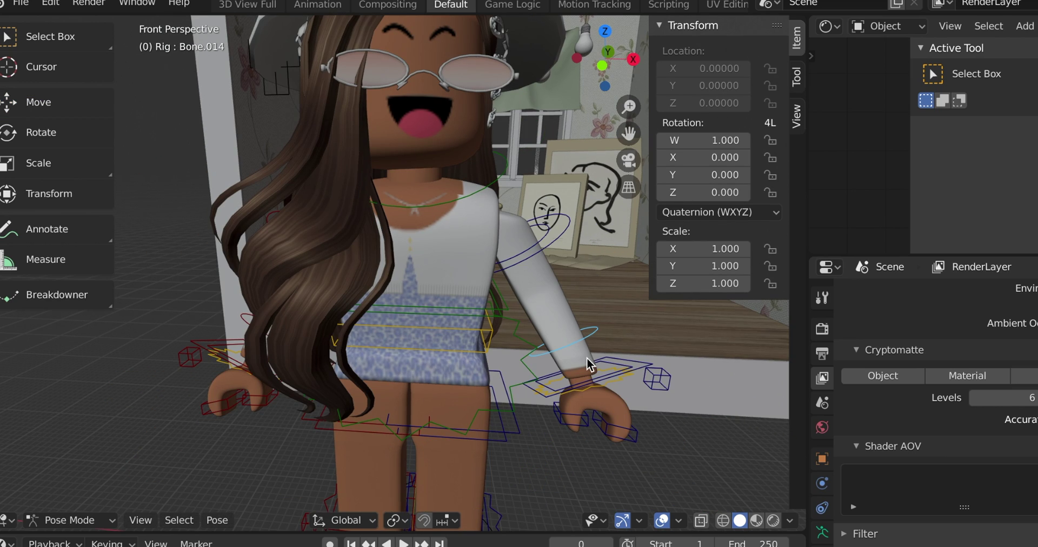
left_click(39, 134)
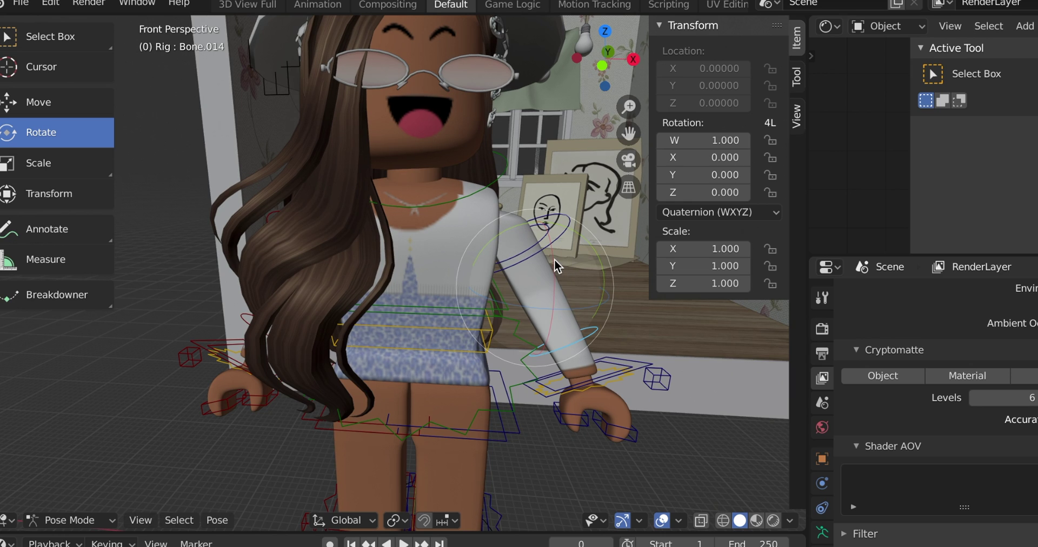
left_click_drag(550, 251, 654, 362)
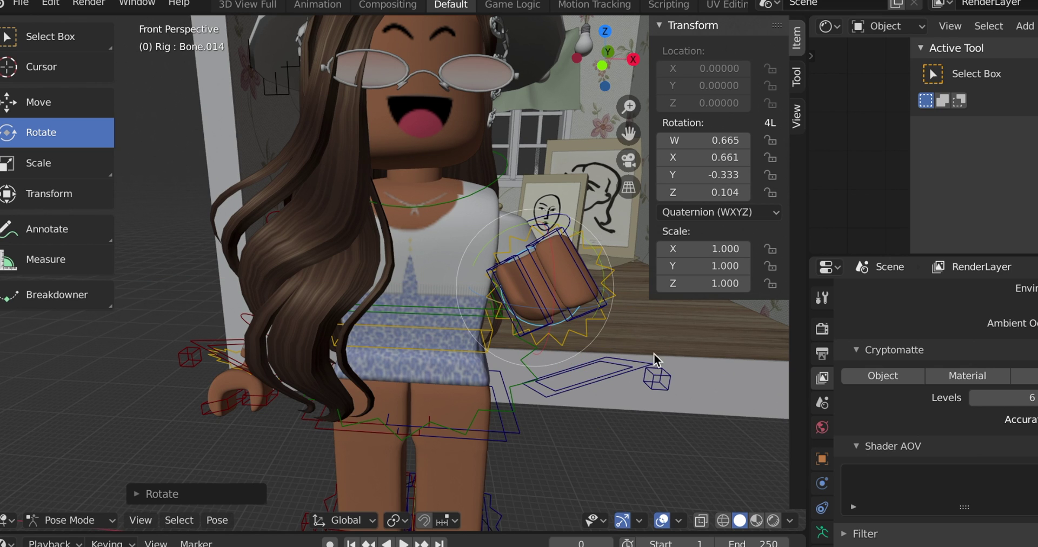
- Rotate the avatar's left upper arm bone inward to about W 0.981, X 0.008, Y 0.166, Z -0.100
key("shift+grave")
key("s")
left_click(395, 273)
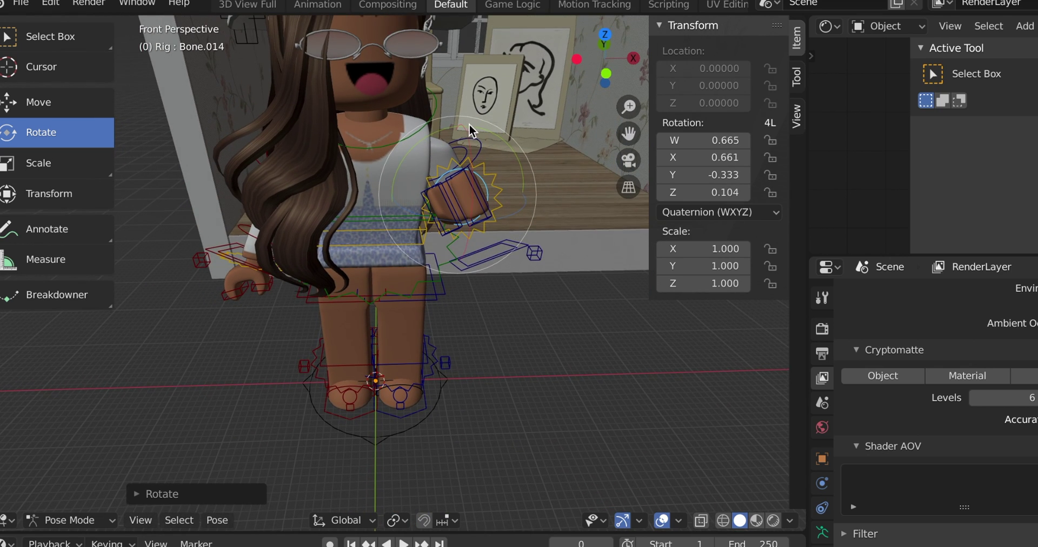
key("shift+grave")
key("d")
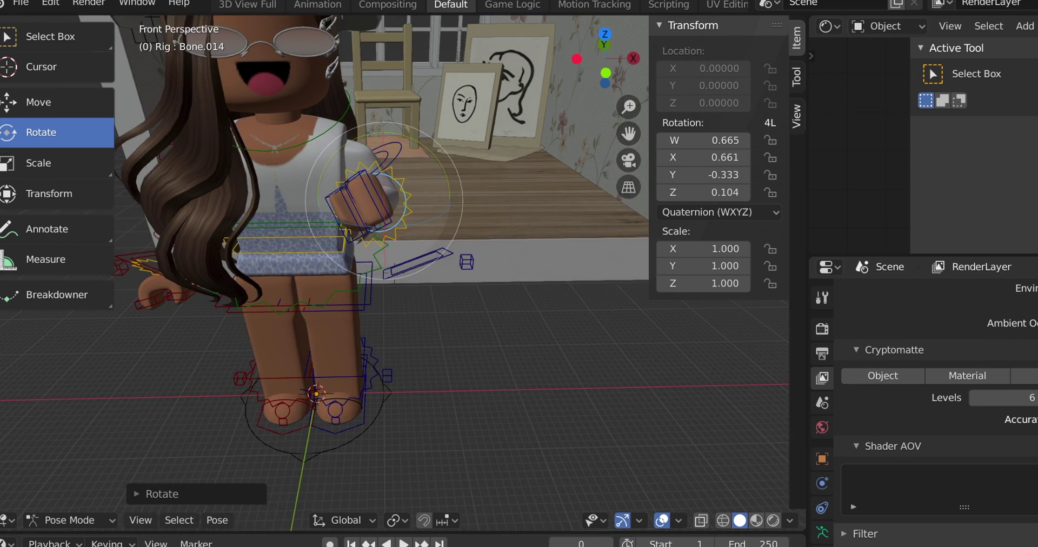
key("w")
key("s")
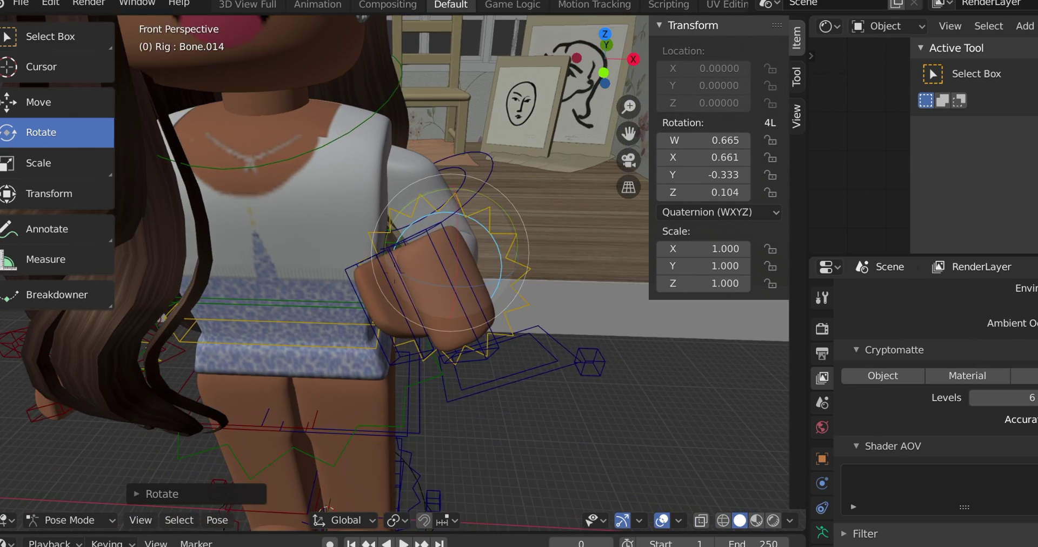
left_click(395, 273)
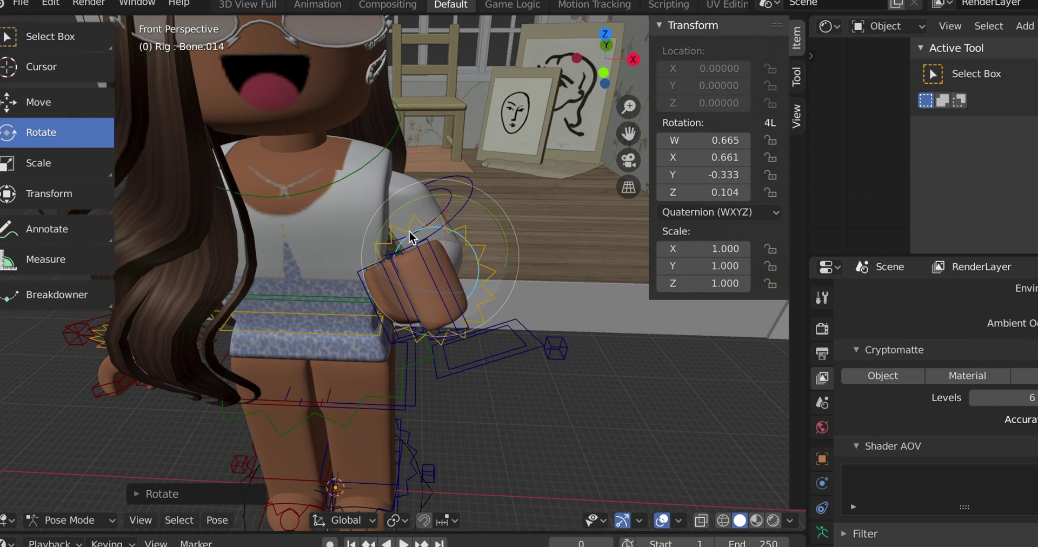
left_click(450, 196)
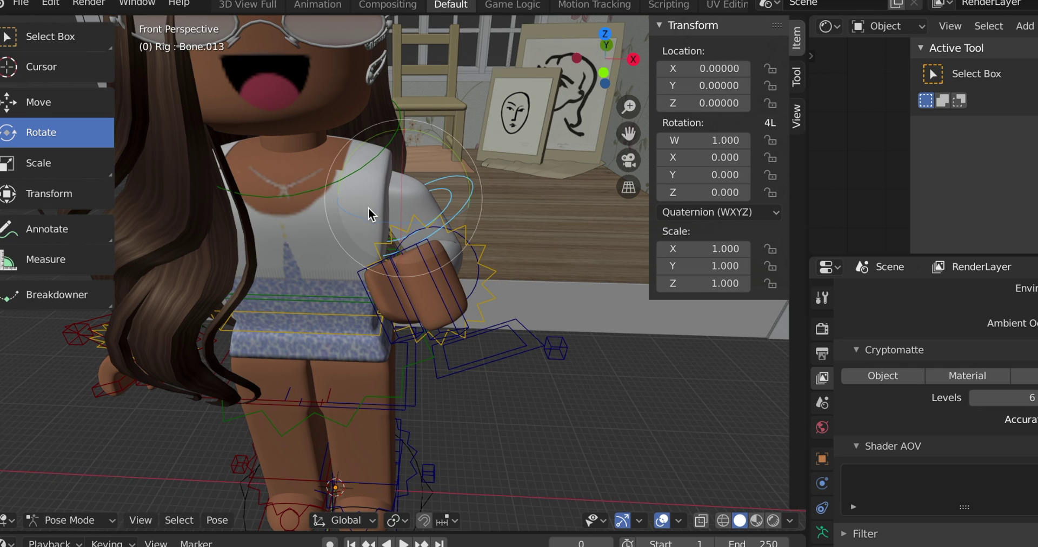
left_click_drag(361, 214, 333, 205)
scroll(332, 203, "down", 6)
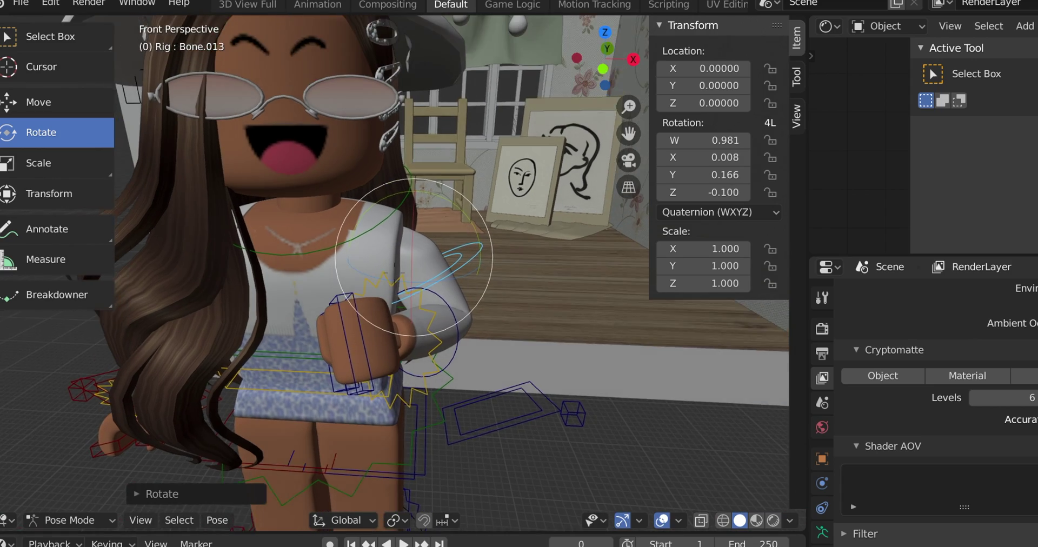
- Bend the avatar's right forearm upward by rotating its bone about -122°
scroll(333, 204, "up", 4)
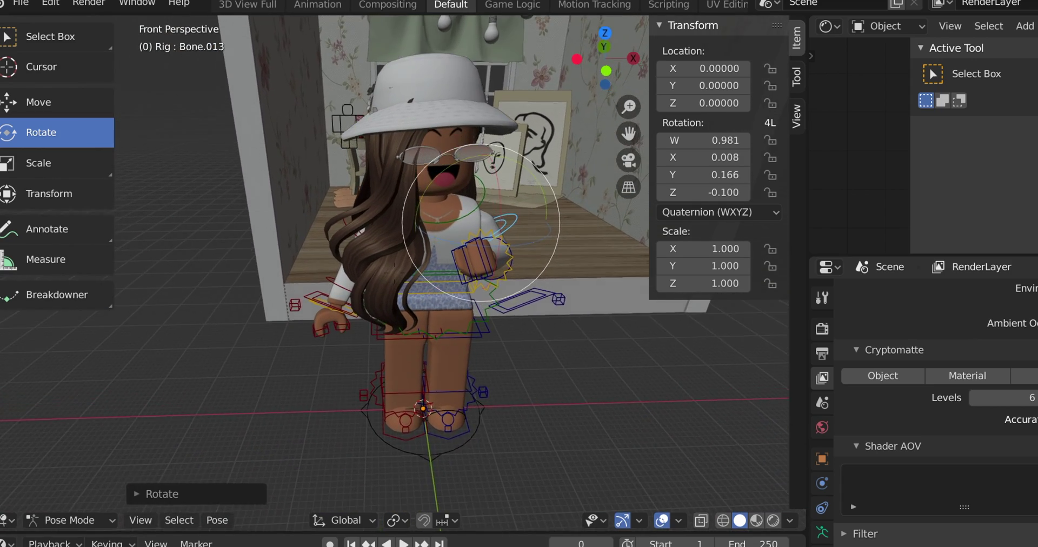
middle_click_drag(333, 204, 411, 204)
middle_click_drag(346, 300, 358, 315)
middle_click_drag(358, 315, 382, 271, "shift")
left_click(384, 256)
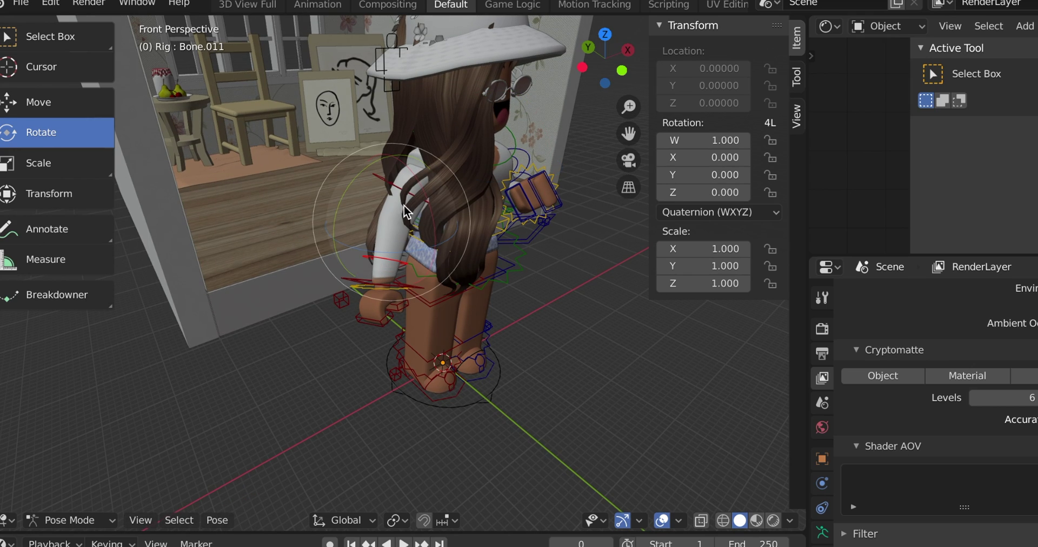
left_click_drag(424, 191, 225, 192)
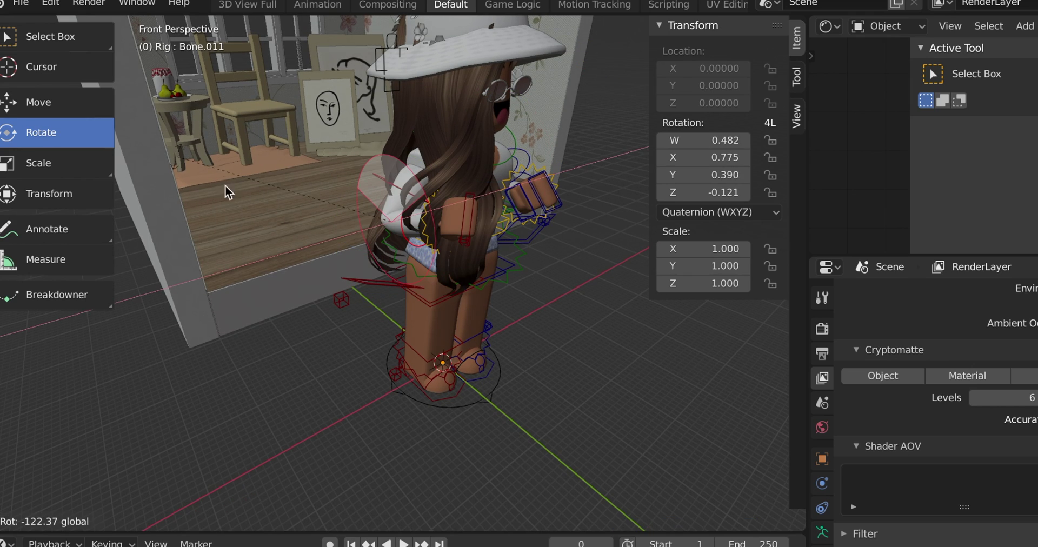
- Rotate the avatar's right upper arm bone freely so the raised hand sits beside the long hair
left_click(378, 196)
left_click_drag(382, 187, 400, 197)
middle_click_drag(400, 198, 309, 192)
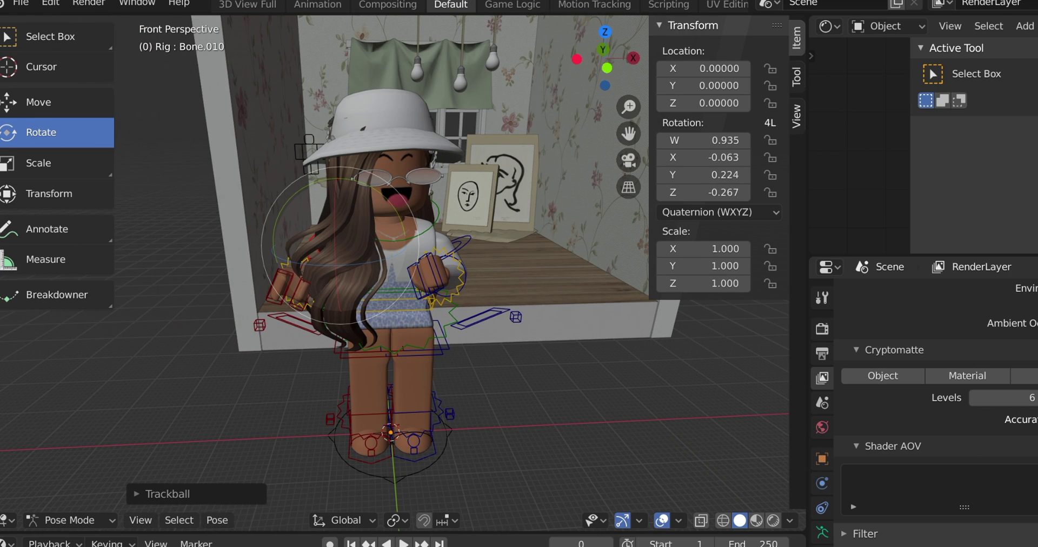
left_click_drag(362, 232, 381, 236)
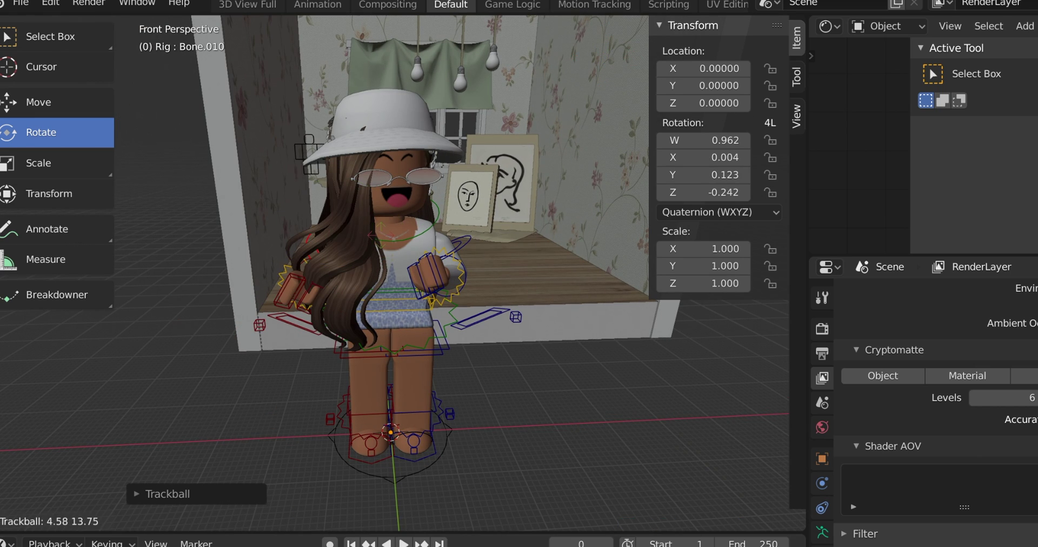
key("Return")
- Bend the avatar's left lower leg slightly backward by rotating its bone to about W 0.939, X 0.343
left_click(431, 364)
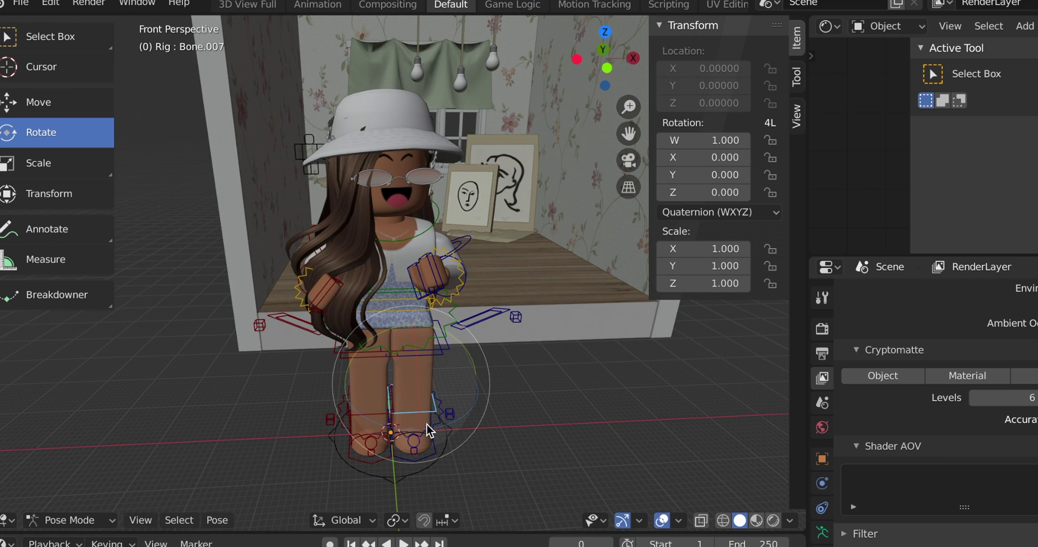
left_click_drag(417, 367, 417, 399)
middle_click_drag(417, 398, 382, 244)
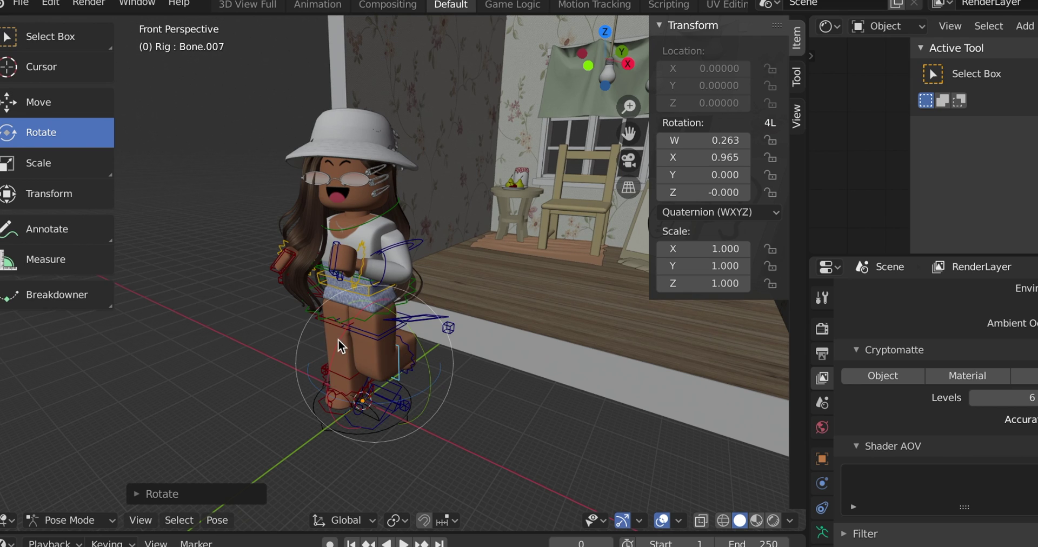
left_click_drag(340, 337, 449, 313)
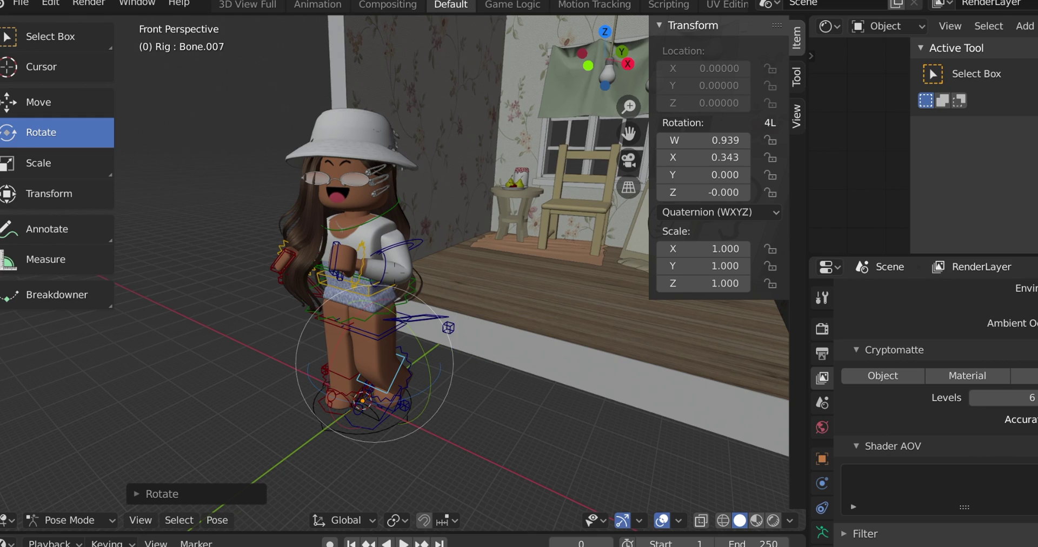
middle_click_drag(371, 291, 395, 273)
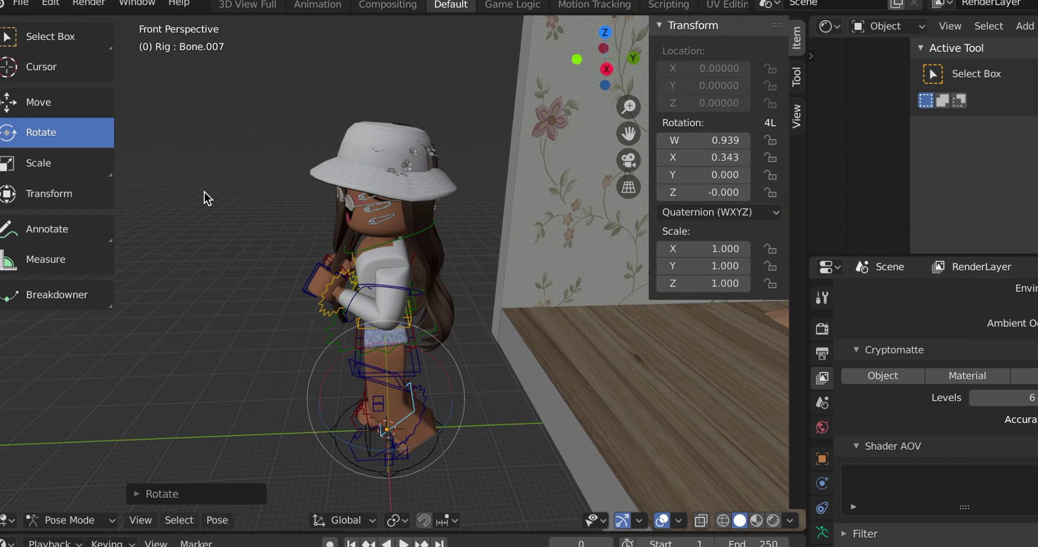
left_click(265, 123)
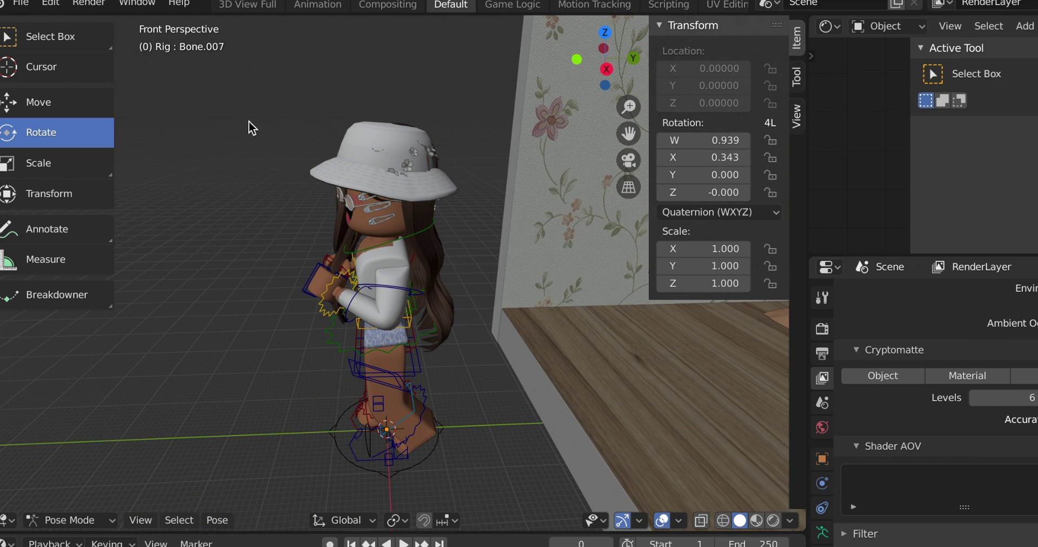
key("b")
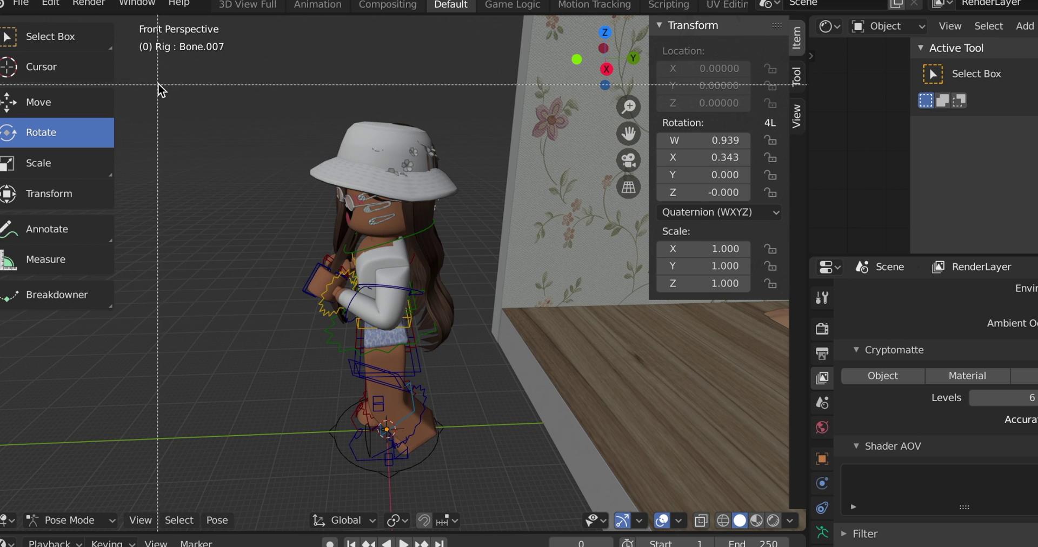
left_click_drag(153, 71, 478, 494)
middle_click_drag(400, 196, 409, 184)
left_click(408, 184, "shift")
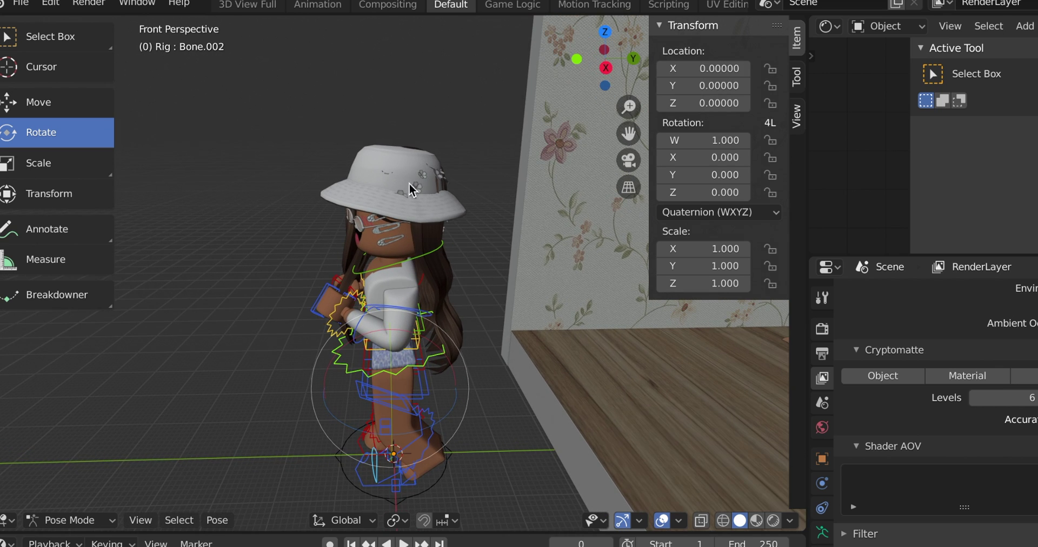
- Select the whole avatar with its rig in Object Mode and move it about 7.05 along Y into the room
left_click(365, 242)
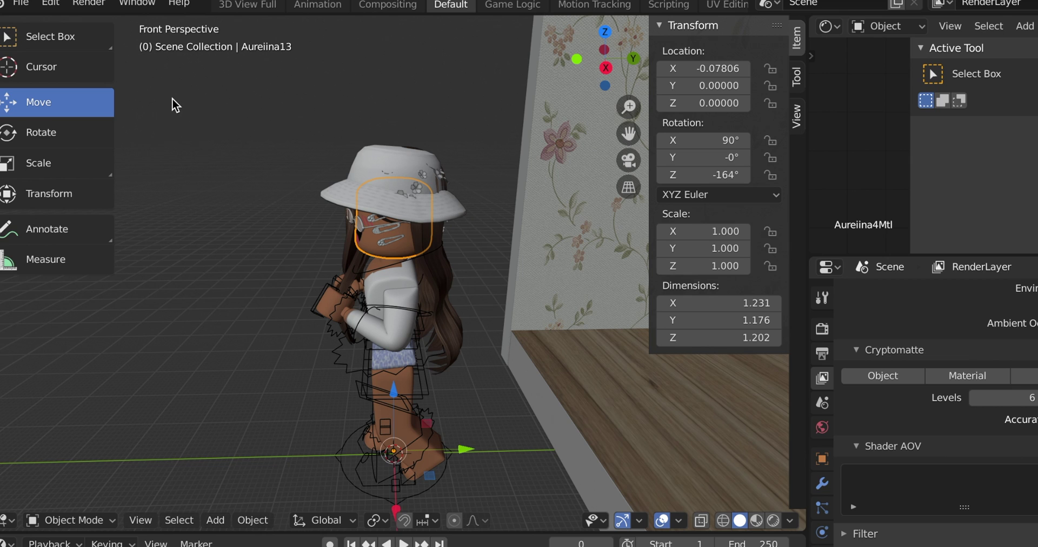
left_click_drag(151, 72, 485, 495)
middle_click_drag(485, 494, 627, 487)
middle_click_drag(394, 273, 403, 273)
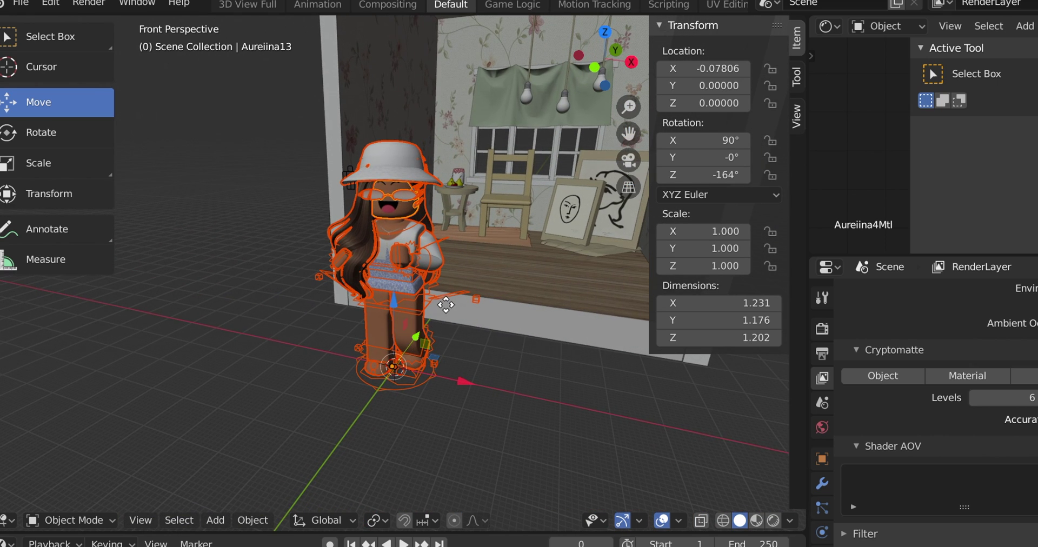
left_click_drag(412, 340, 511, 252)
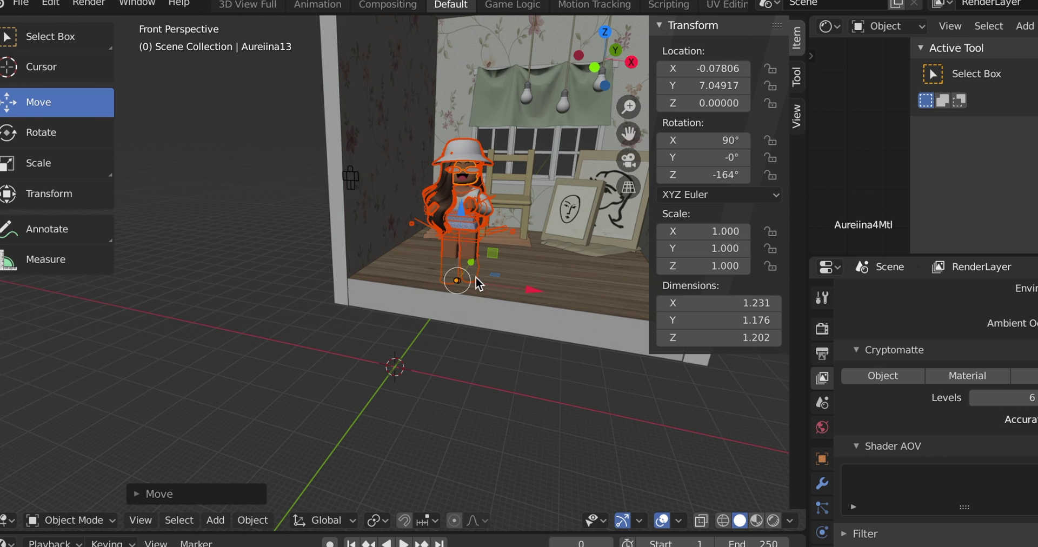
- Move the avatar about 2.1 along X in the room and rotate it about -19° around Z
key("shift+grave")
key("a")
key("w")
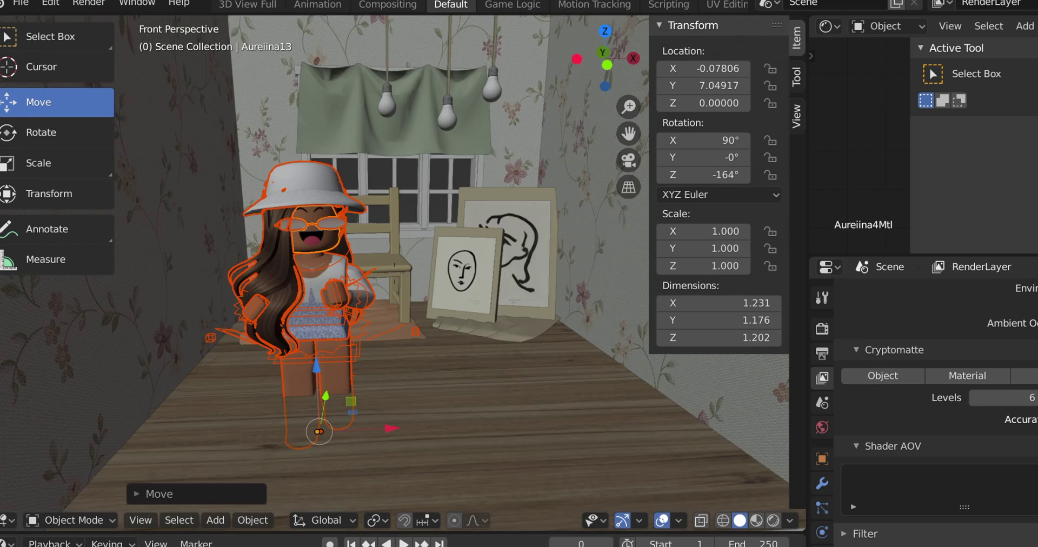
left_click(391, 265)
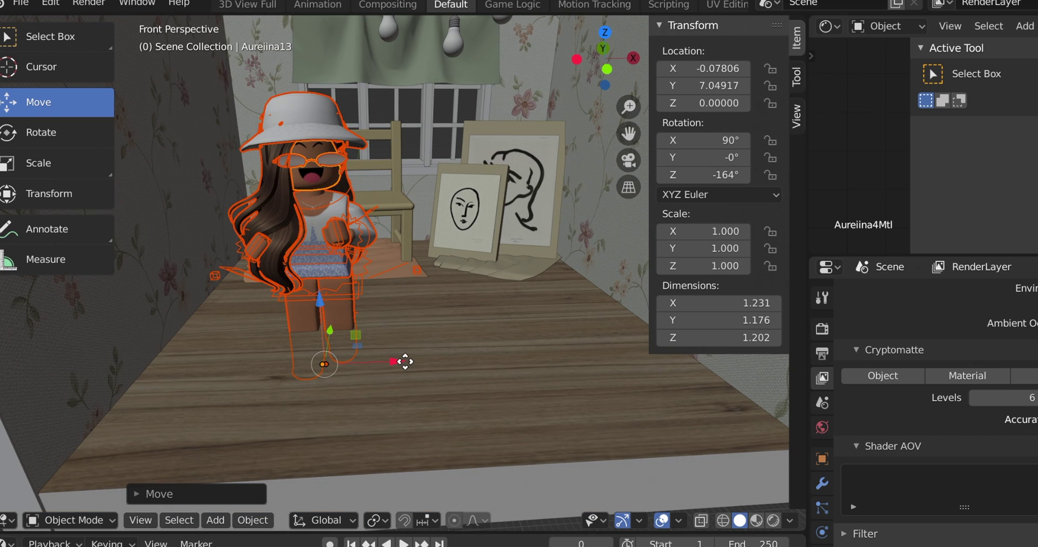
left_click_drag(405, 362, 461, 364)
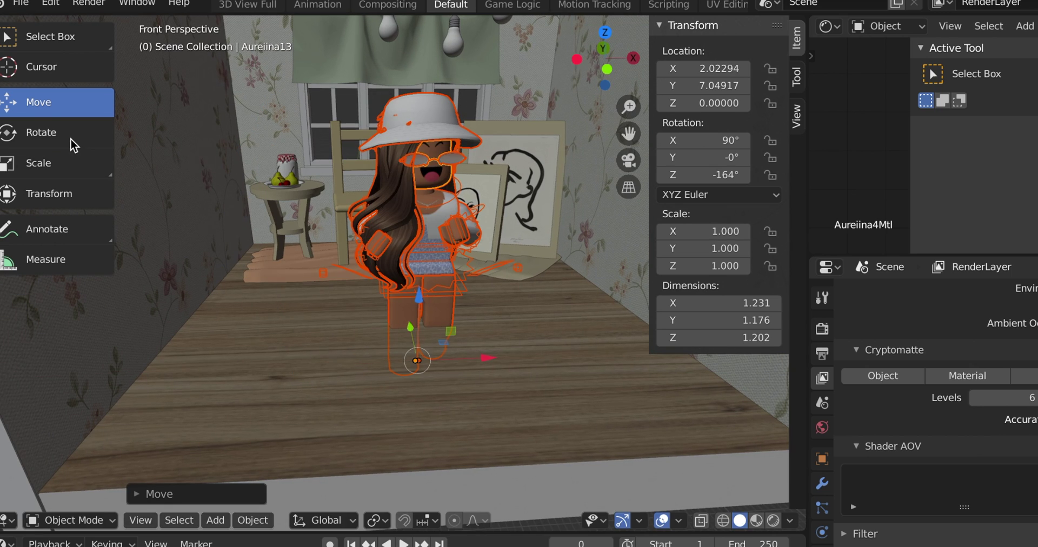
left_click(70, 138)
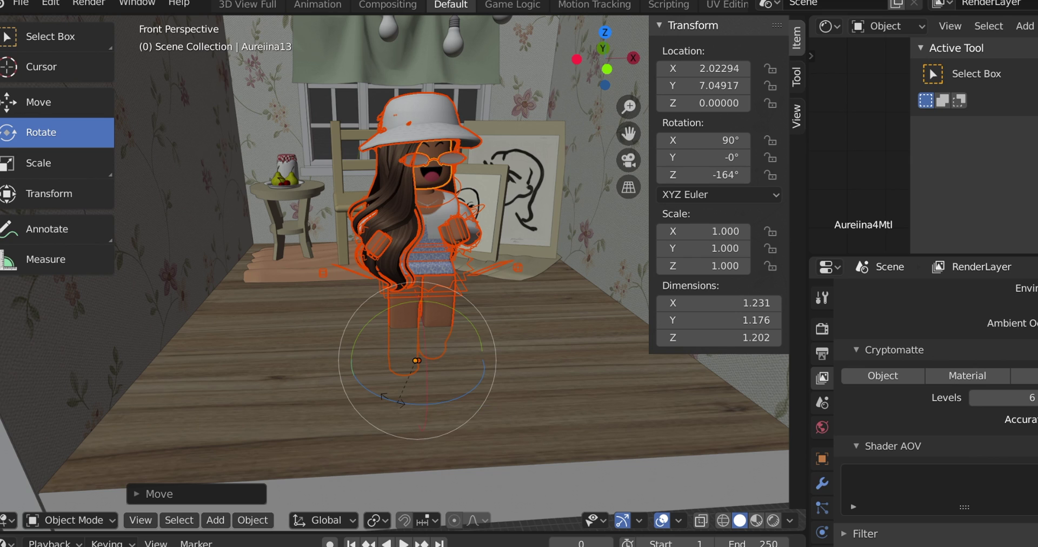
mouse_move(401, 404)
left_mouse_down()
mouse_move(378, 388)
mouse_move(382, 406)
left_mouse_up()
- Raise the avatar about 0.91 along Z onto the wooden floor and move it about 1.62 farther back along Y
left_click(33, 105)
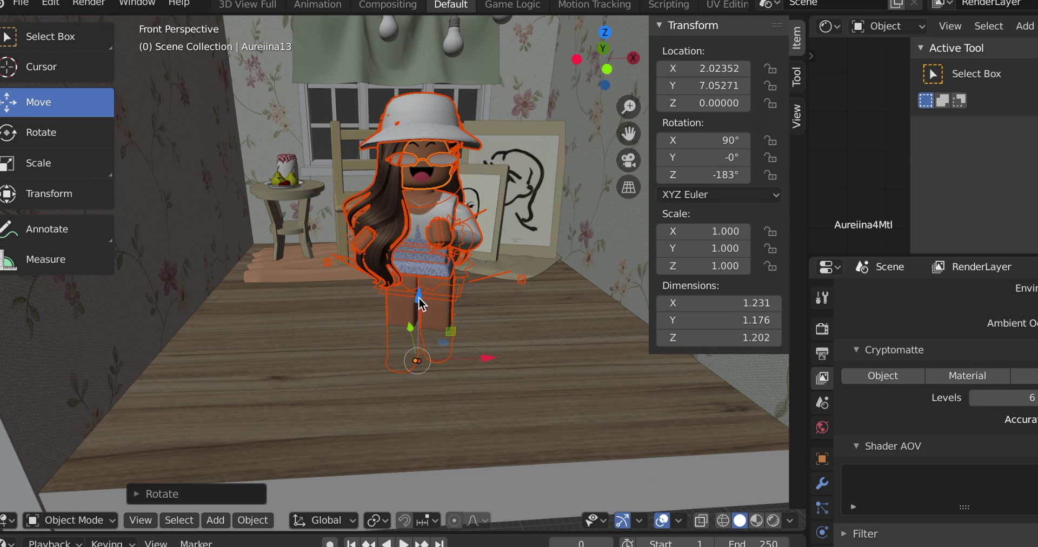
left_click_drag(421, 304, 509, 339)
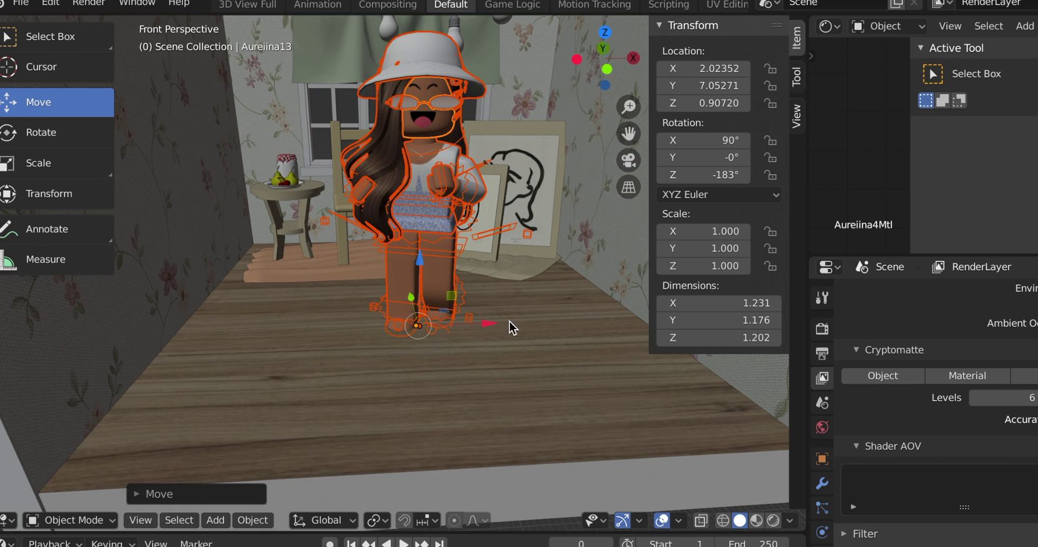
scroll(509, 322, "down", 4)
middle_click_drag(396, 266, 393, 272)
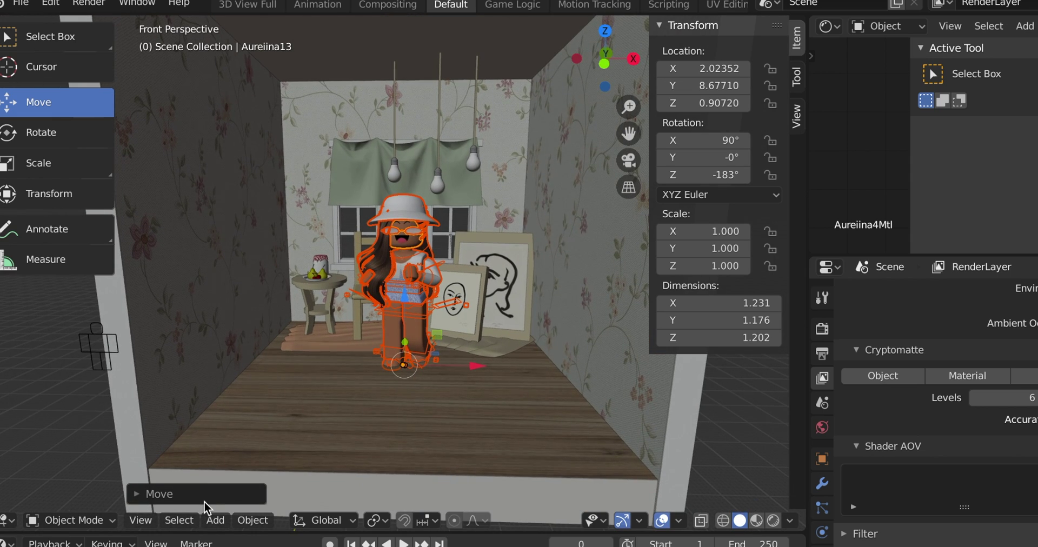
- Deselect the avatar, add a Sun light, and raise the light about 6.66 along Z
left_click(73, 482)
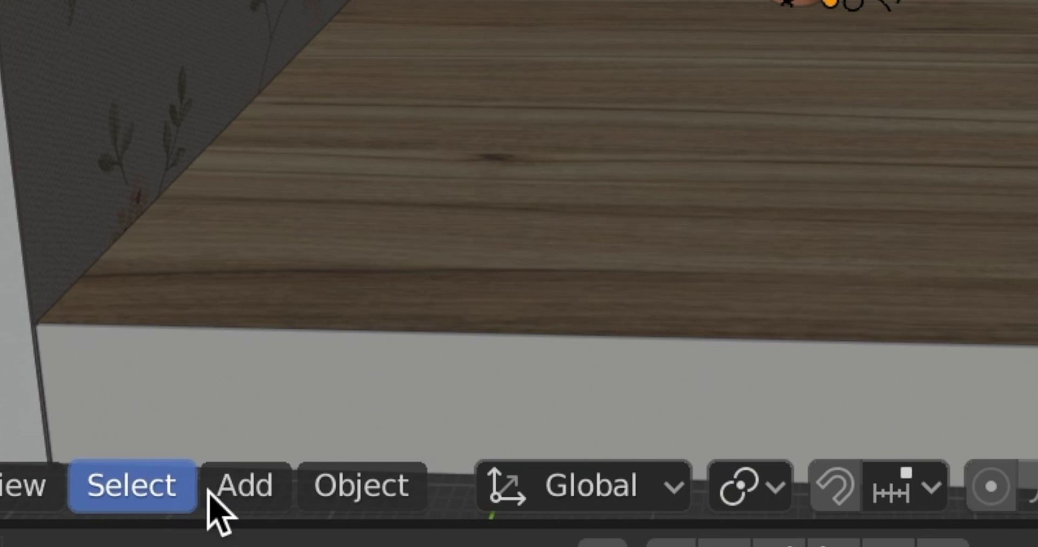
left_click(216, 522)
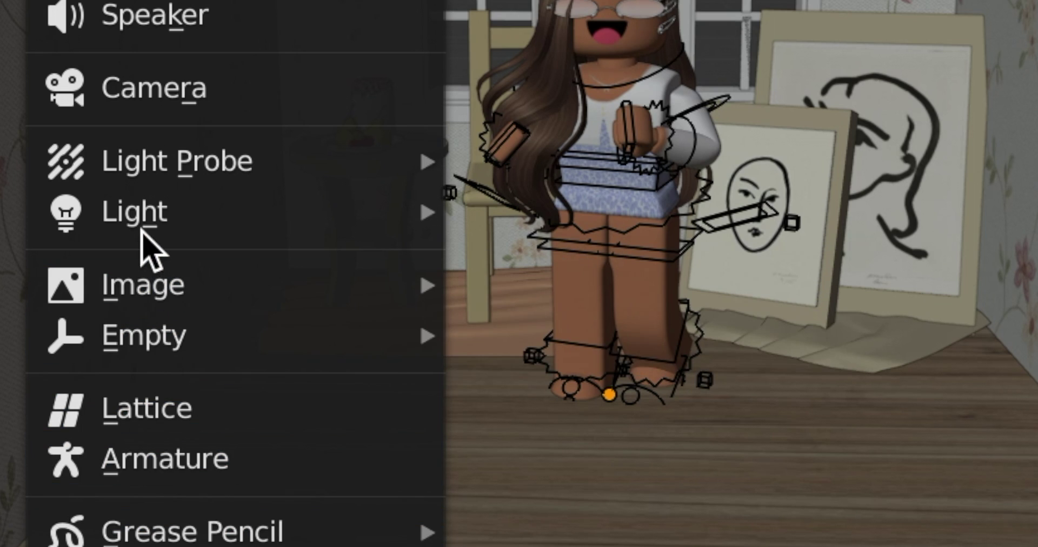
mouse_move(150, 221)
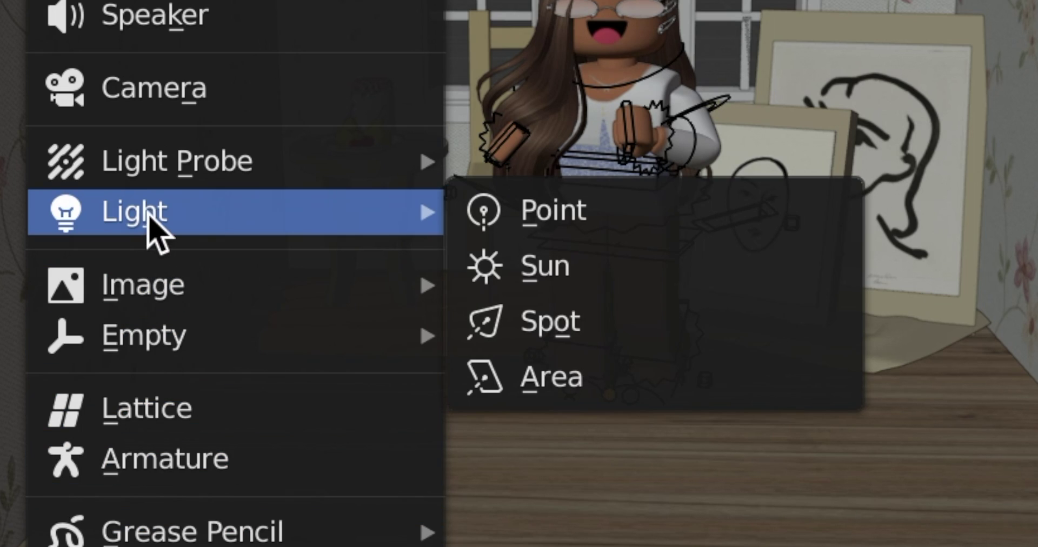
left_click(656, 284)
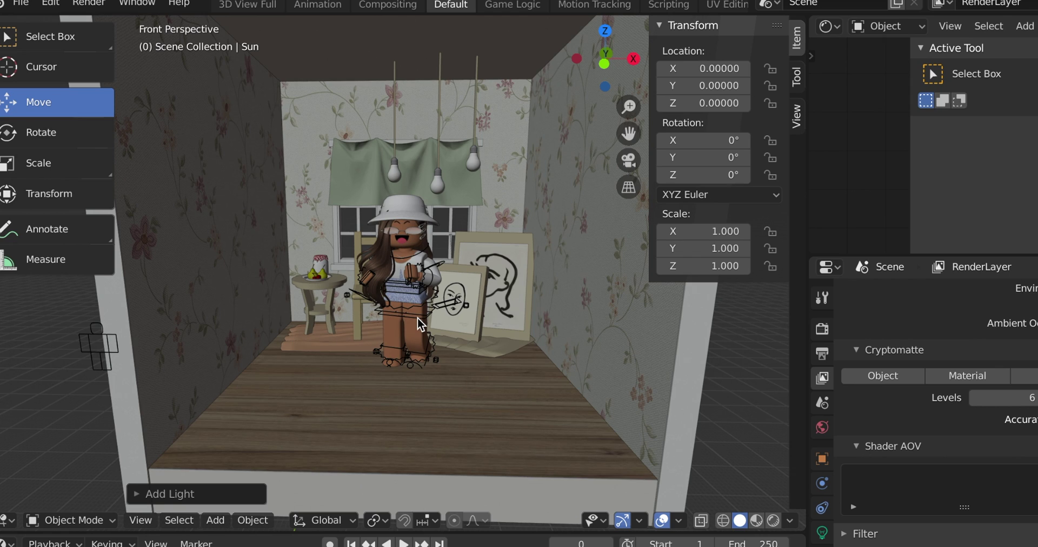
middle_click_drag(418, 317, 375, 271)
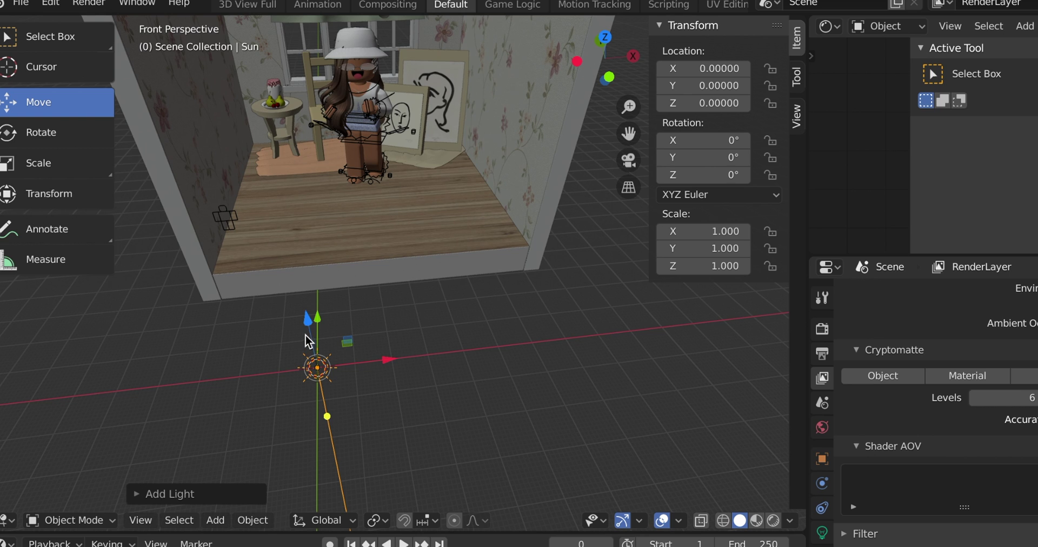
left_click_drag(305, 334, 129, 77)
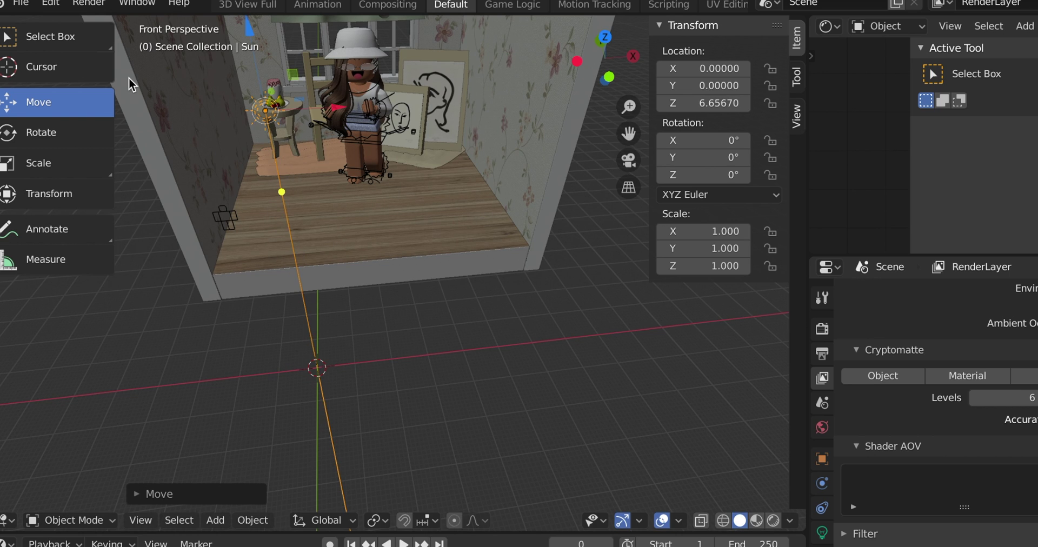
- Move the Sun light about 5.4 along Y into the room
middle_click_drag(192, 159, 191, 111)
scroll(432, 211, "up", 4)
scroll(432, 211, "down", 2)
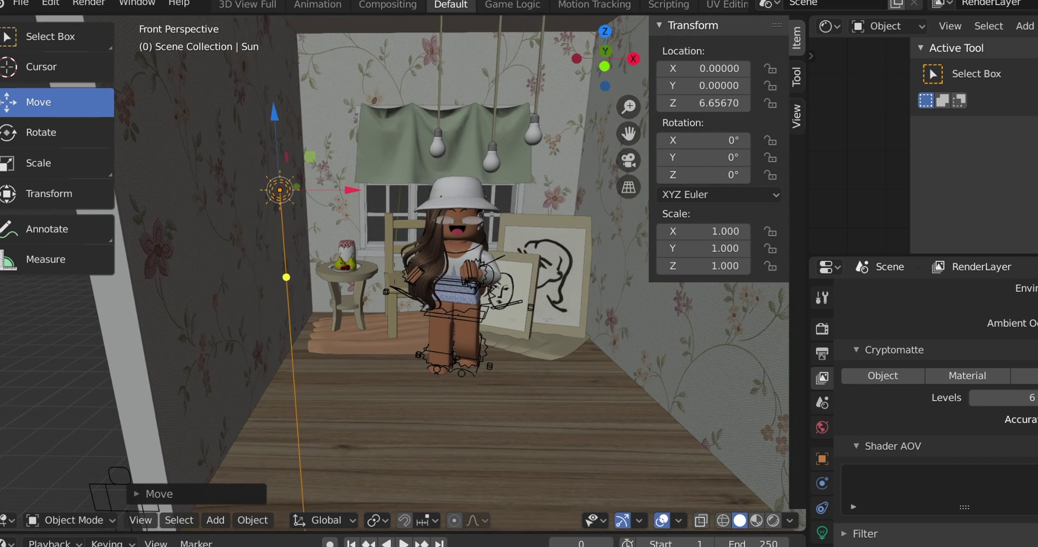
middle_click_drag(430, 197, 432, 211)
middle_click_drag(428, 154, 399, 138)
middle_click_drag(373, 270, 394, 273)
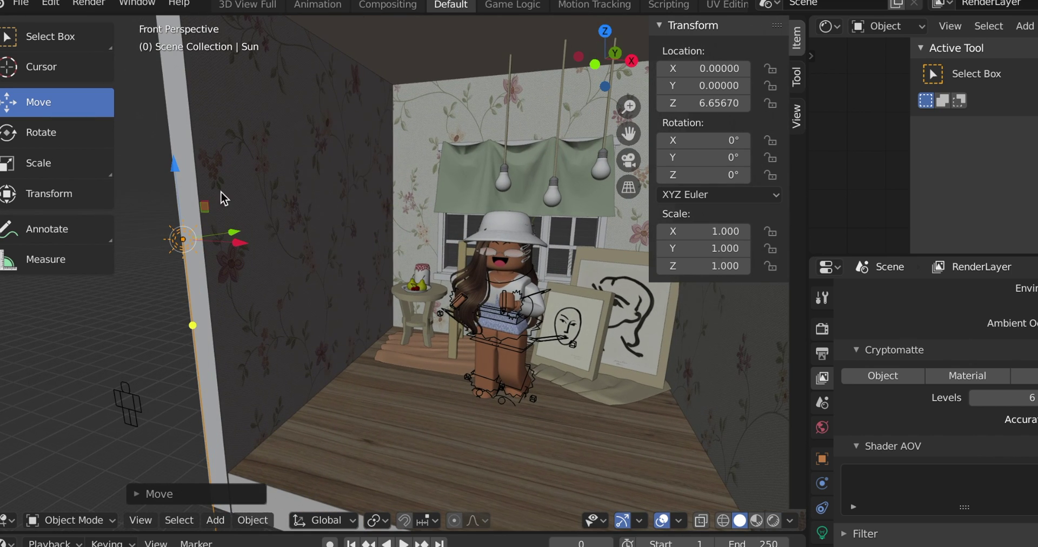
key("g")
key("y")
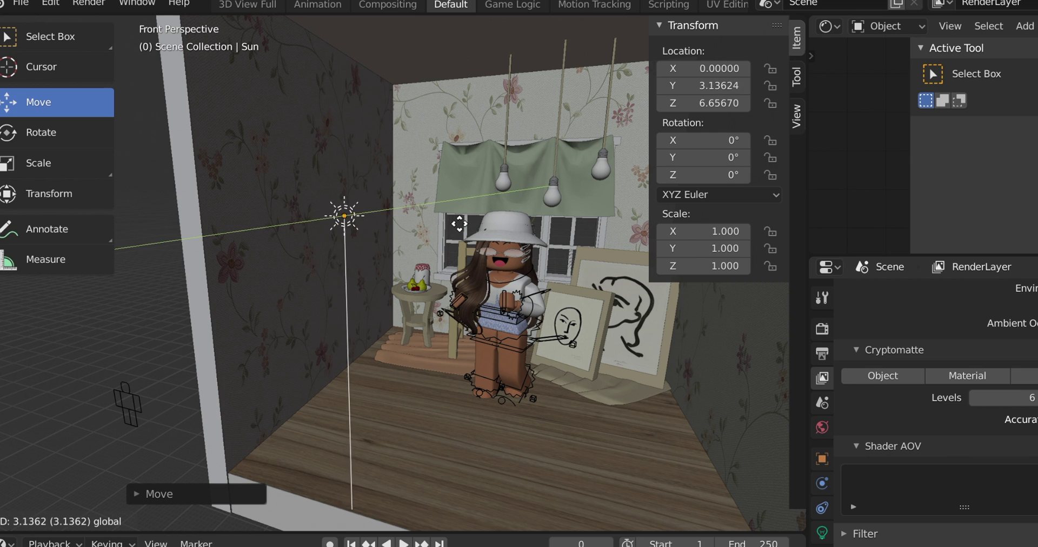
left_click(497, 214)
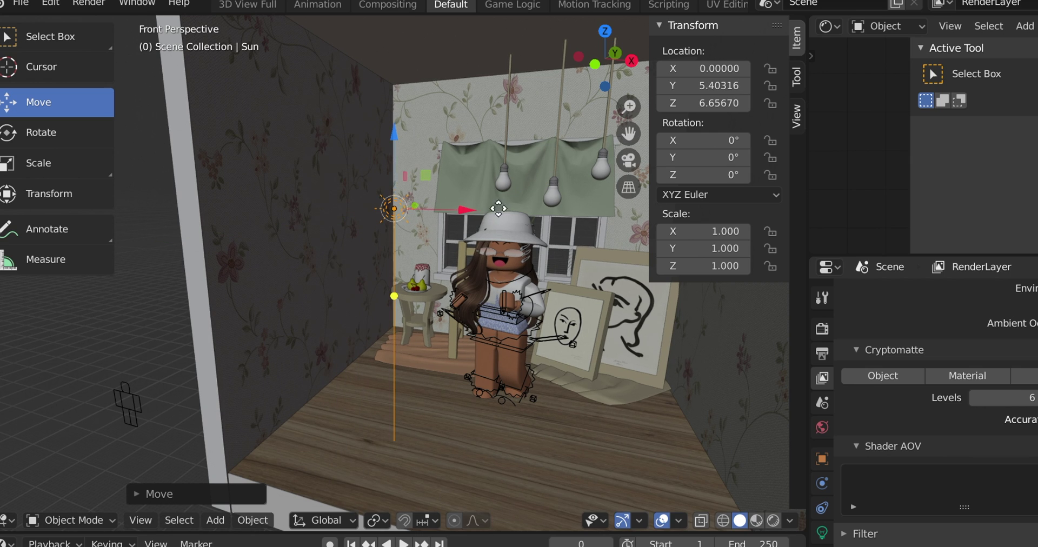
- Move the Sun light about 3.28 along X, in front of the right-hand part of the room's window
key("g")
key("x")
left_click(640, 247)
middle_click_drag(607, 279, 651, 284)
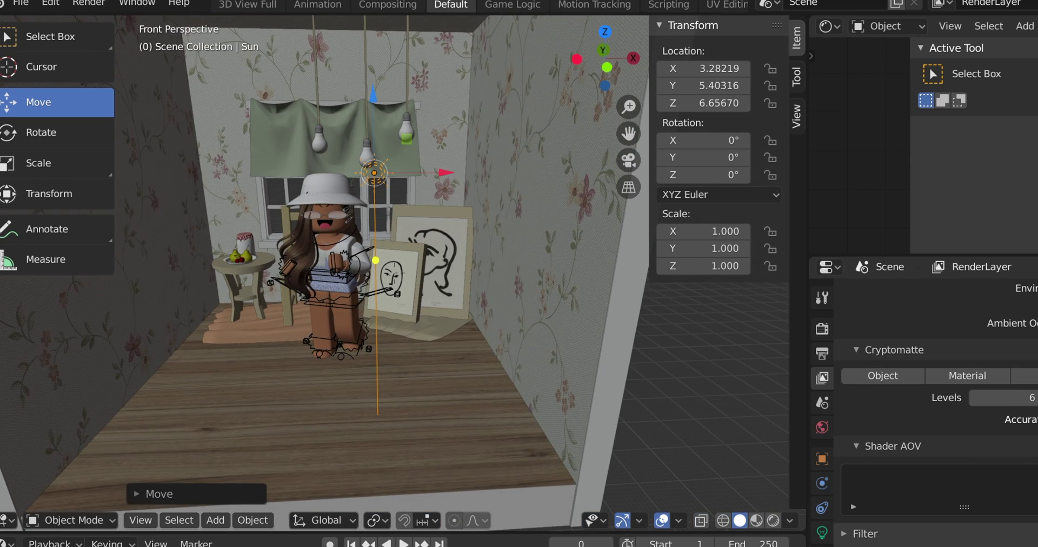
- Rotate the Sun light toward the avatar to about X 61.1°, Y -11.7°, Z 29.6°
middle_click_drag(327, 270, 376, 270, "shift")
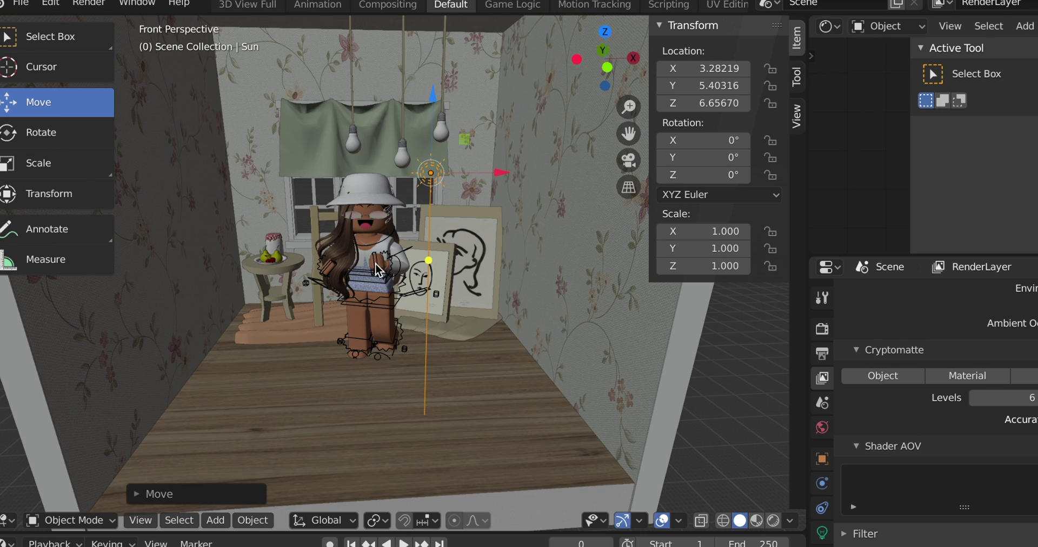
left_click(69, 125)
left_click_drag(411, 138, 446, 190)
left_click_drag(444, 92, 450, 141)
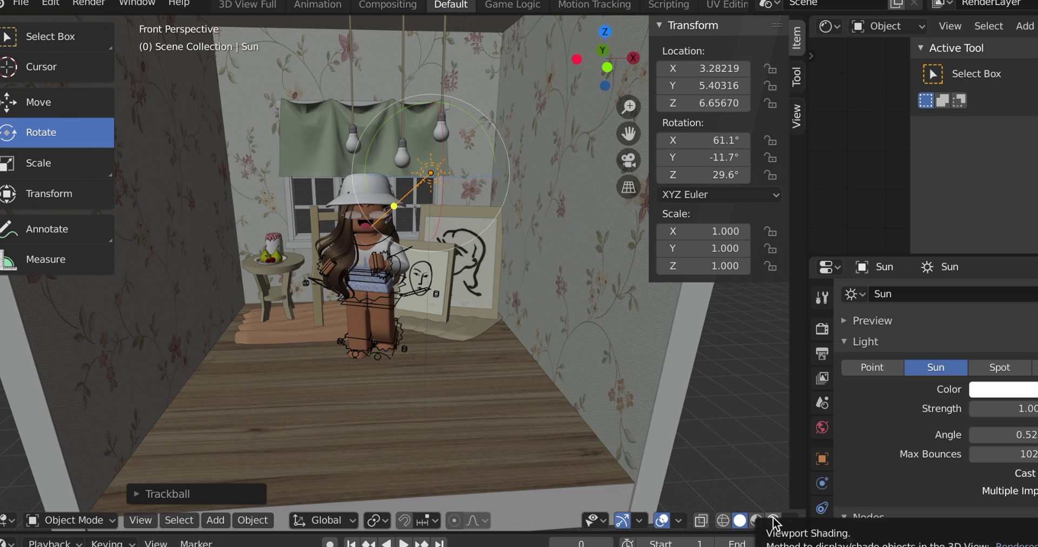
- Preview the scene in Rendered shading, try a Sun strength of 4, and set the strength to 3
left_click(774, 522)
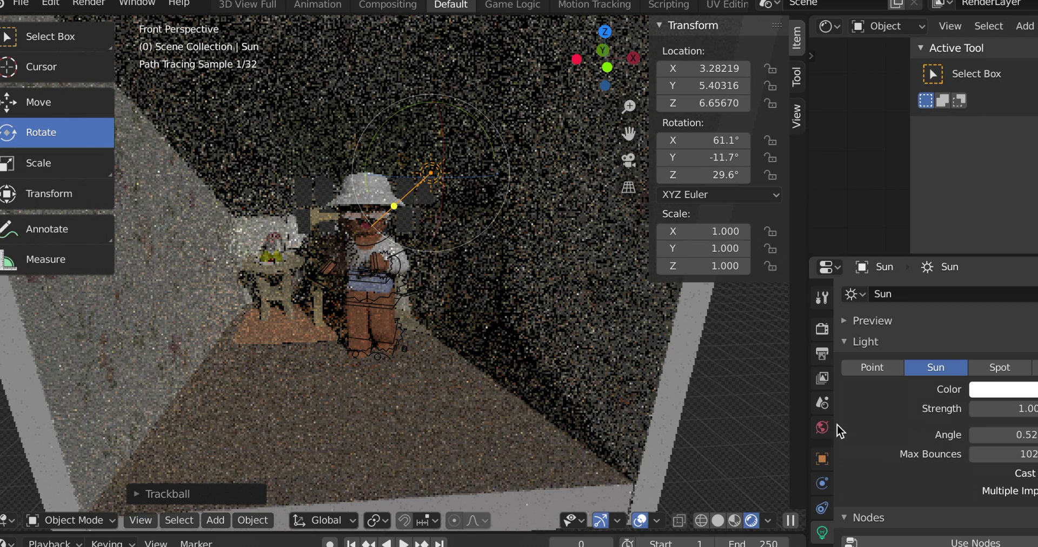
left_click(822, 328)
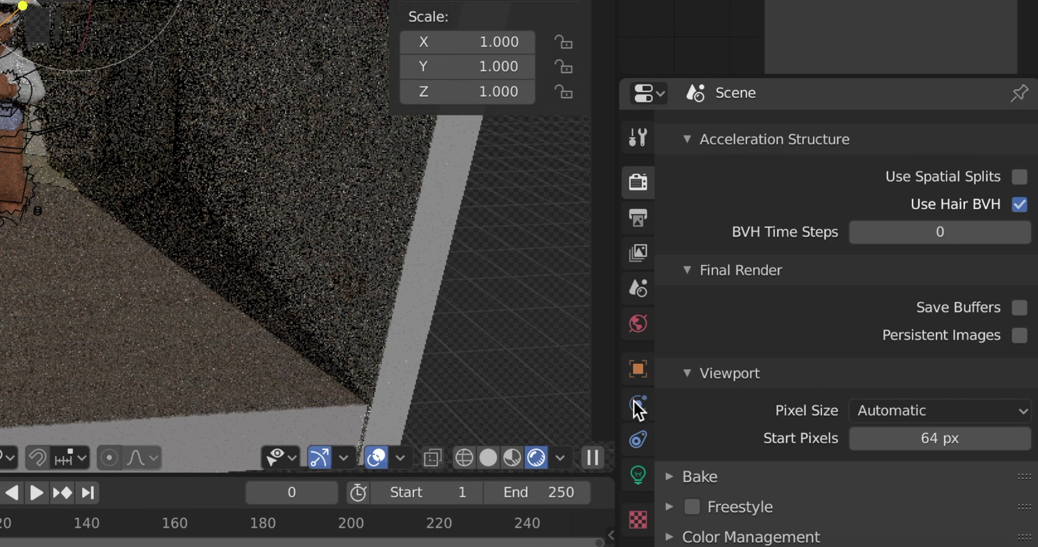
left_click(640, 478)
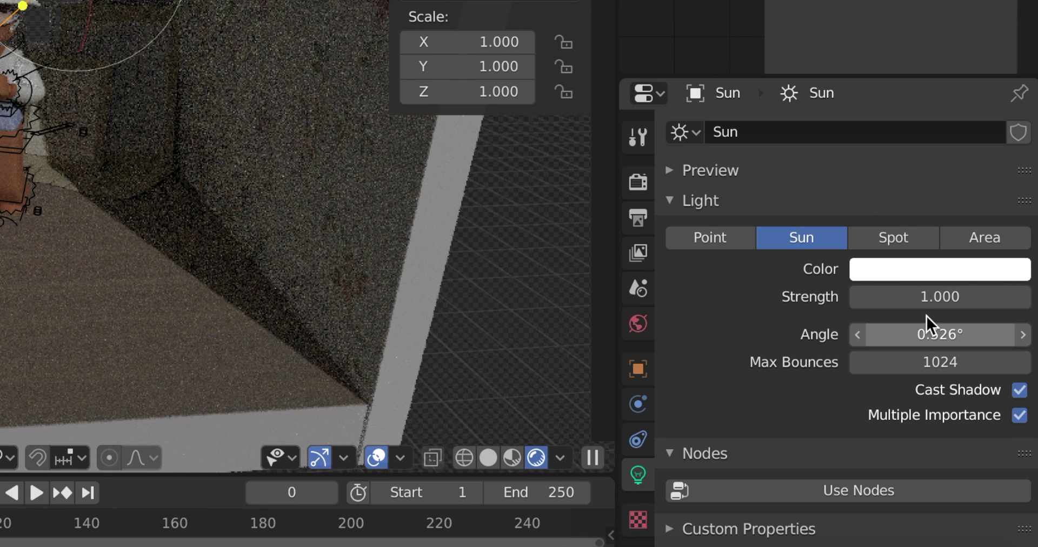
left_click(923, 296)
type("4")
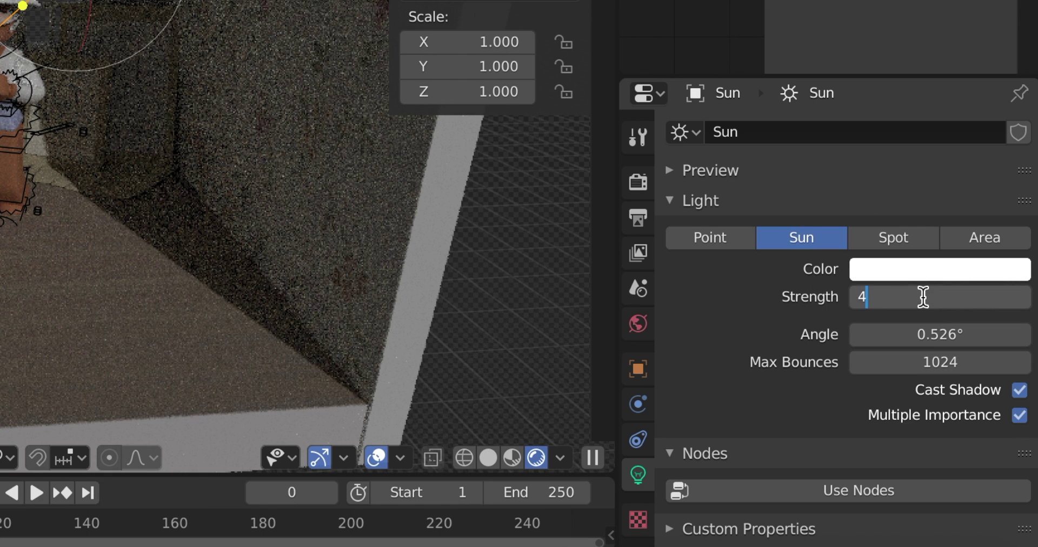
key("Return")
left_click(922, 297)
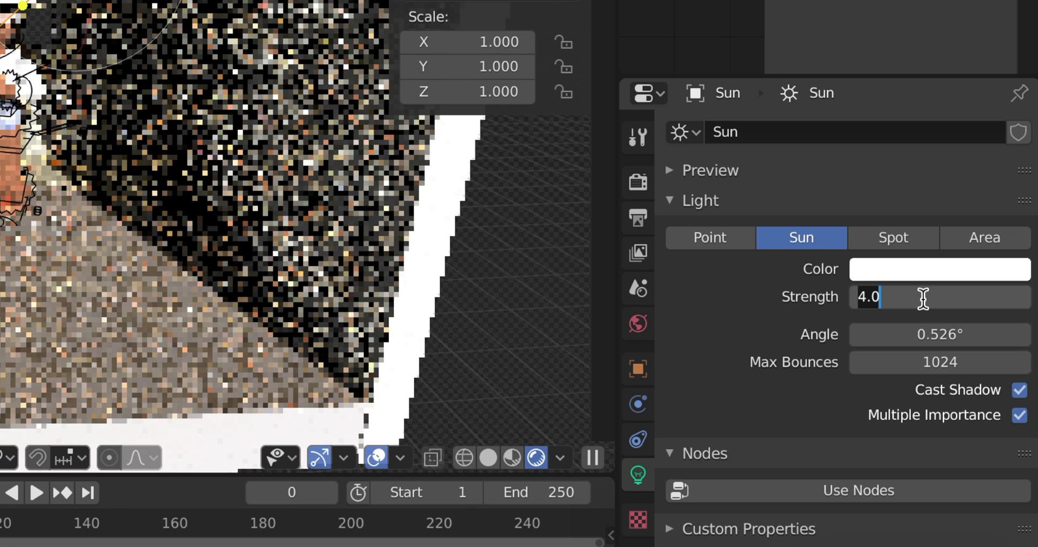
key("BackSpace")
type("3")
key("Return")
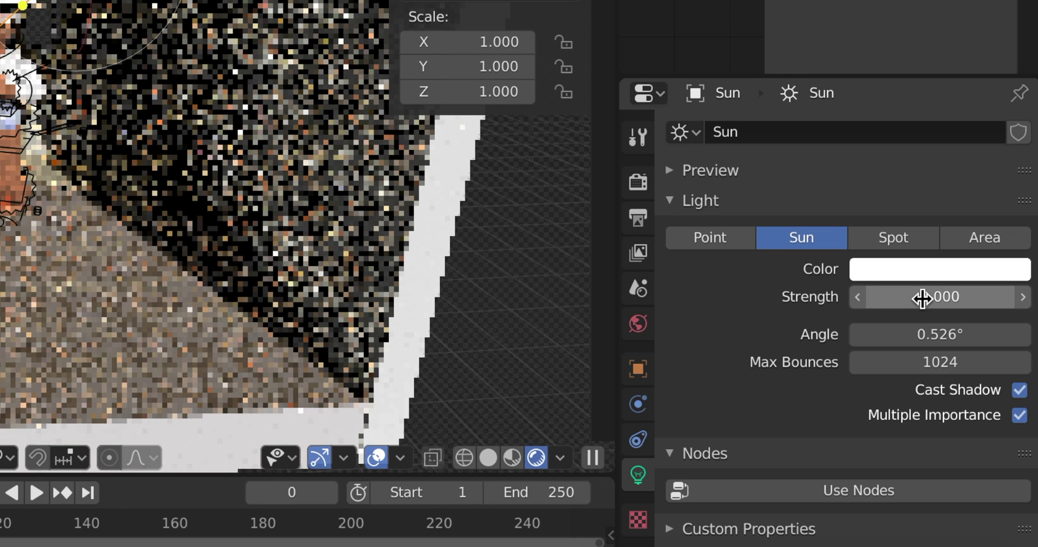
- Tint the Sun light a saturated pink and rotate it to about X 65.1°, Y -16.3°, Z 22°
left_click(929, 275)
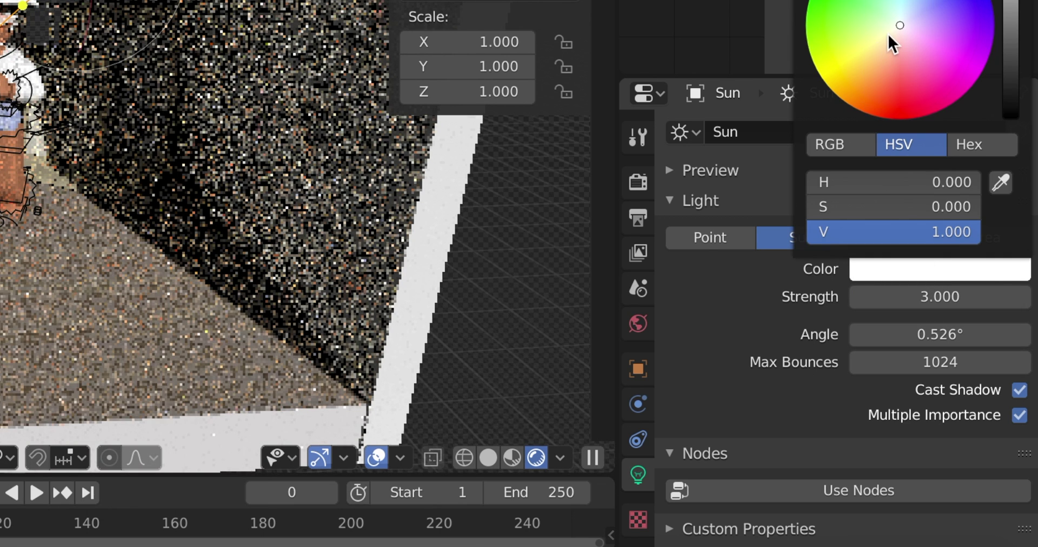
left_click_drag(888, 33, 907, 43)
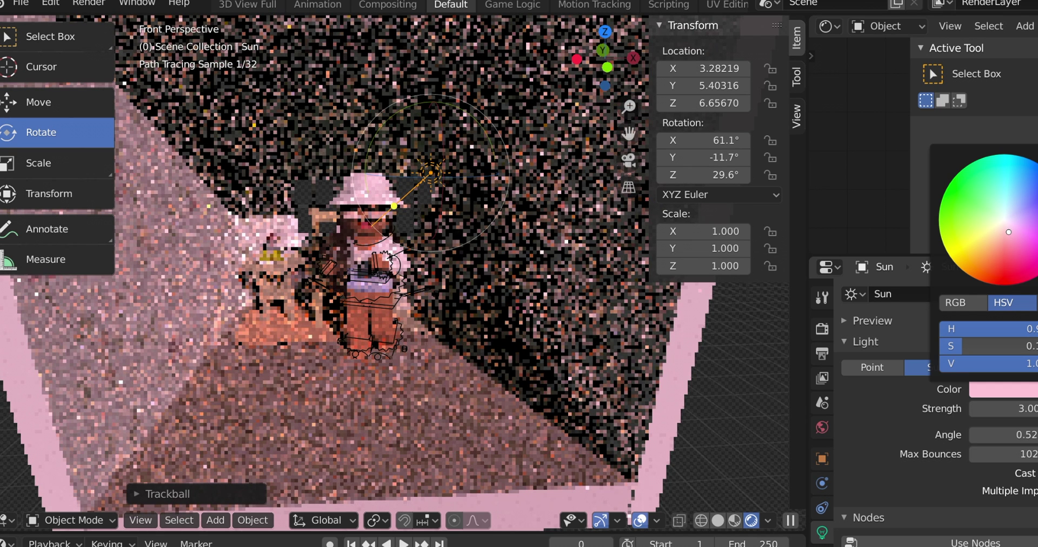
left_click_drag(1009, 234, 1008, 241)
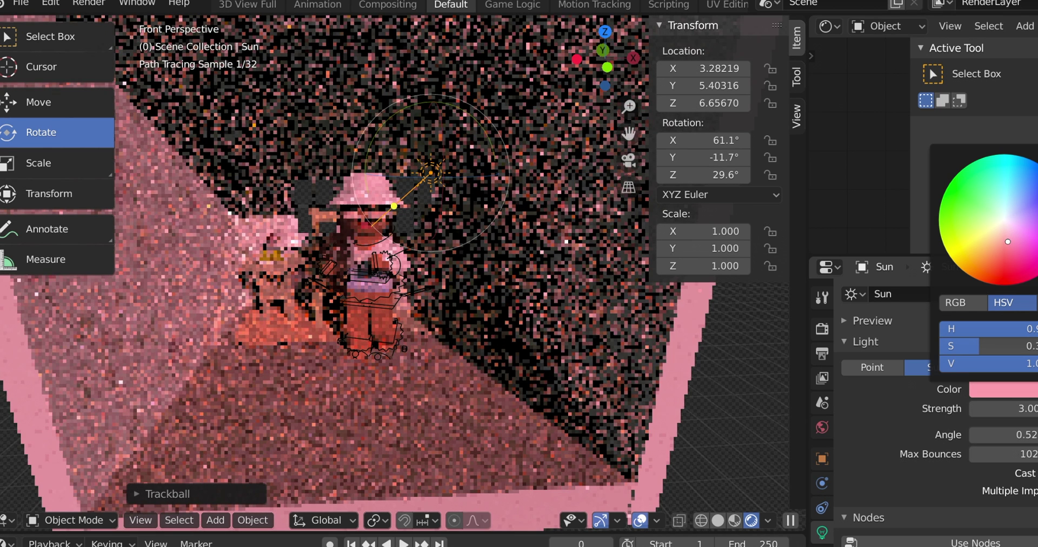
left_click_drag(389, 144, 380, 169)
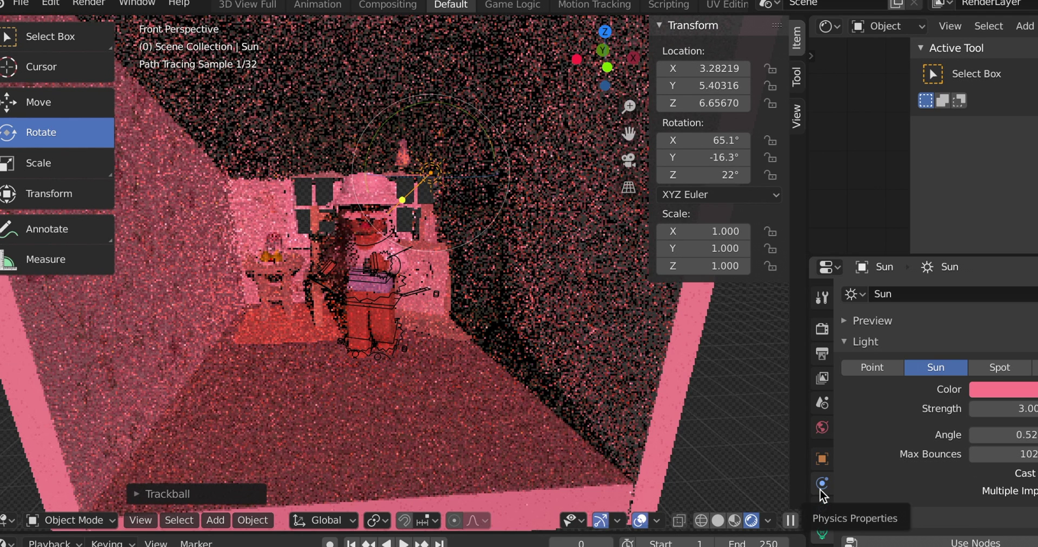
- Switch the viewport to Material Preview shading, then add a camera and look through it
left_click(735, 522)
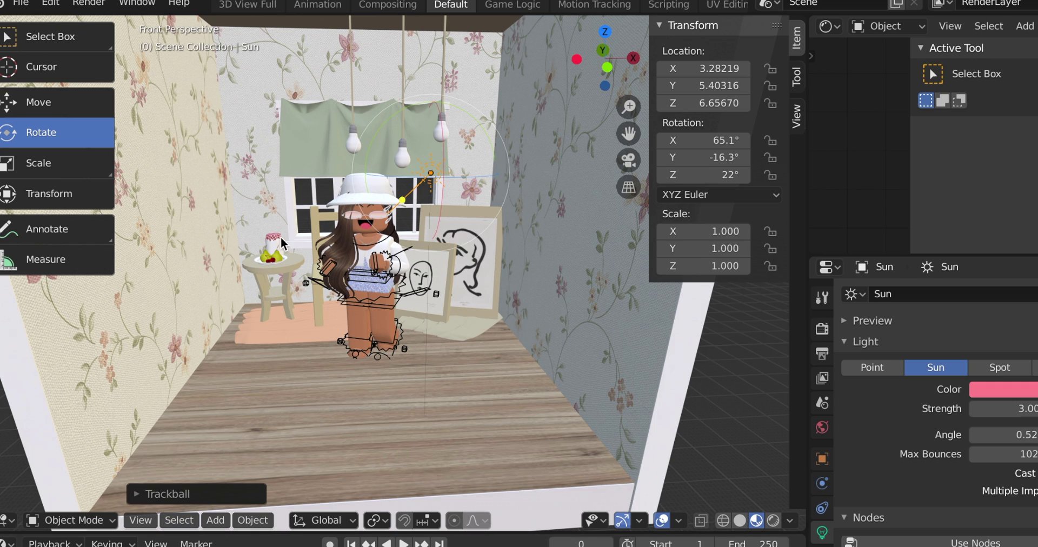
left_click(215, 520)
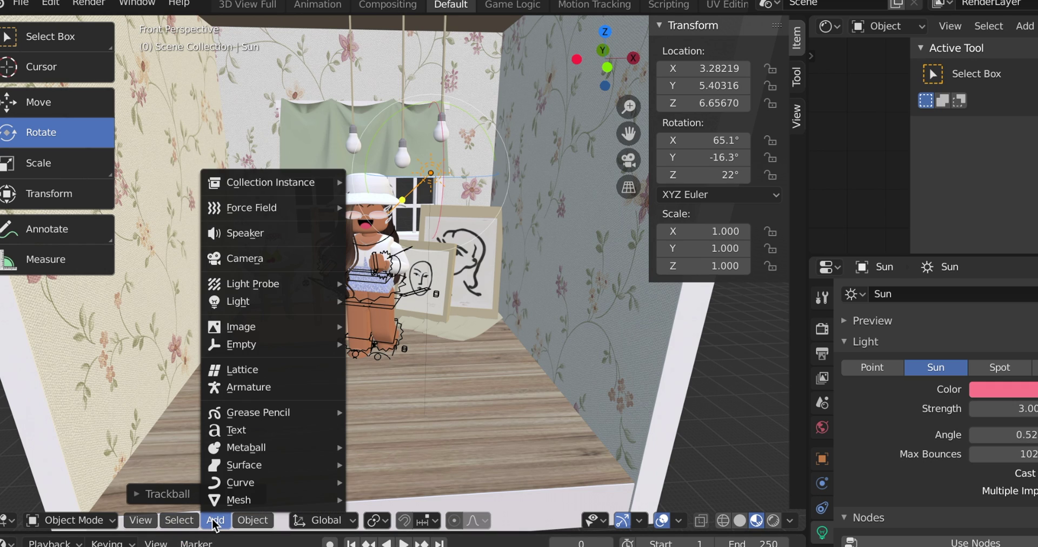
left_click(227, 257)
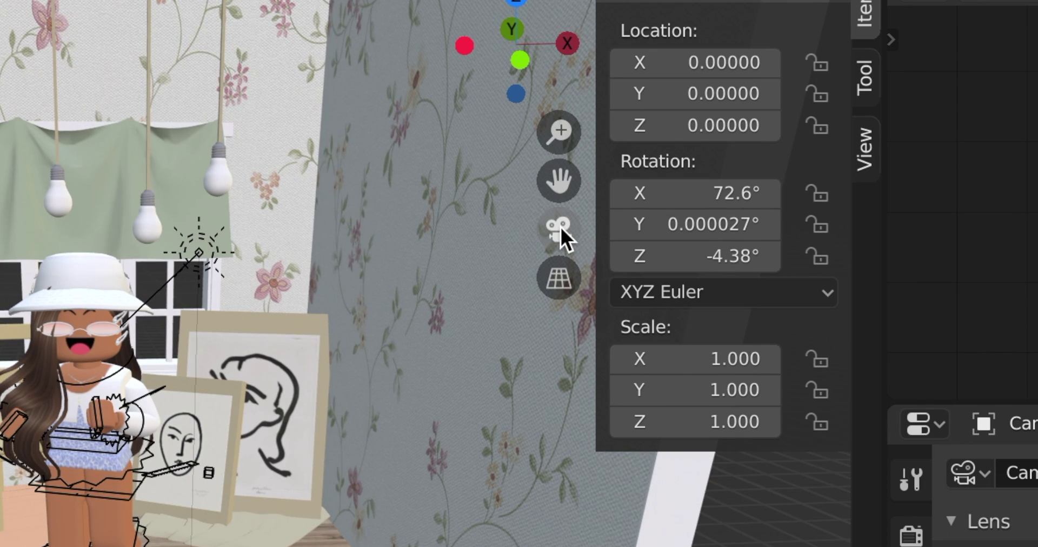
left_click(630, 161)
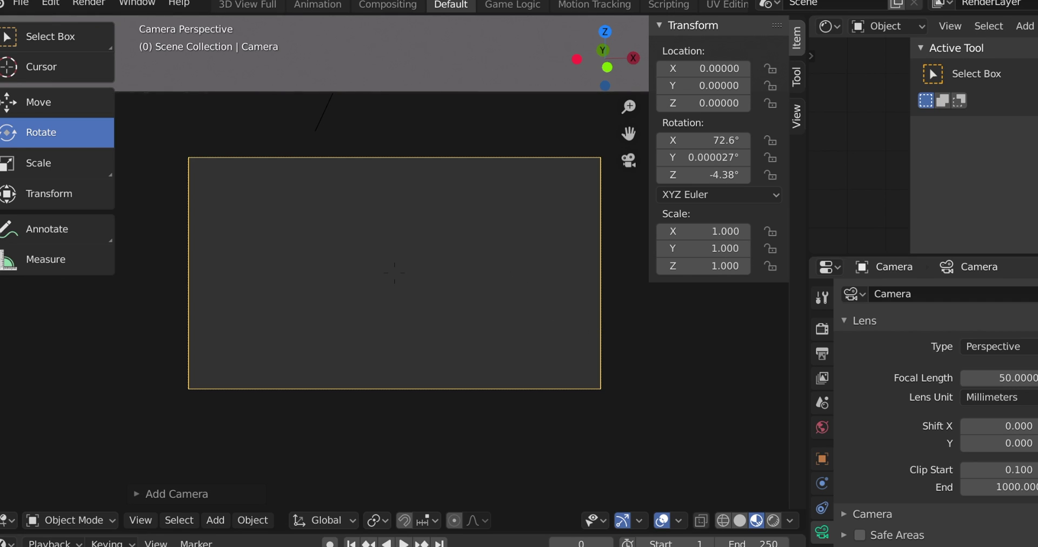
- Fly the camera to about X 1.16, Y -1.38, Z 5.4, rotated about 84.9° around X and -3.18° around Z, framing the avatar centrally
key("s")
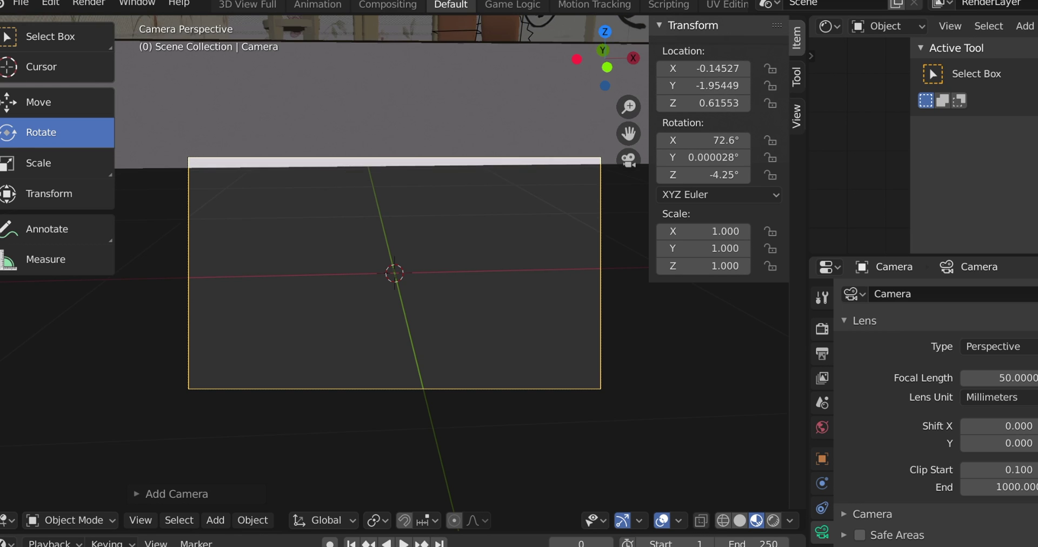
key("w")
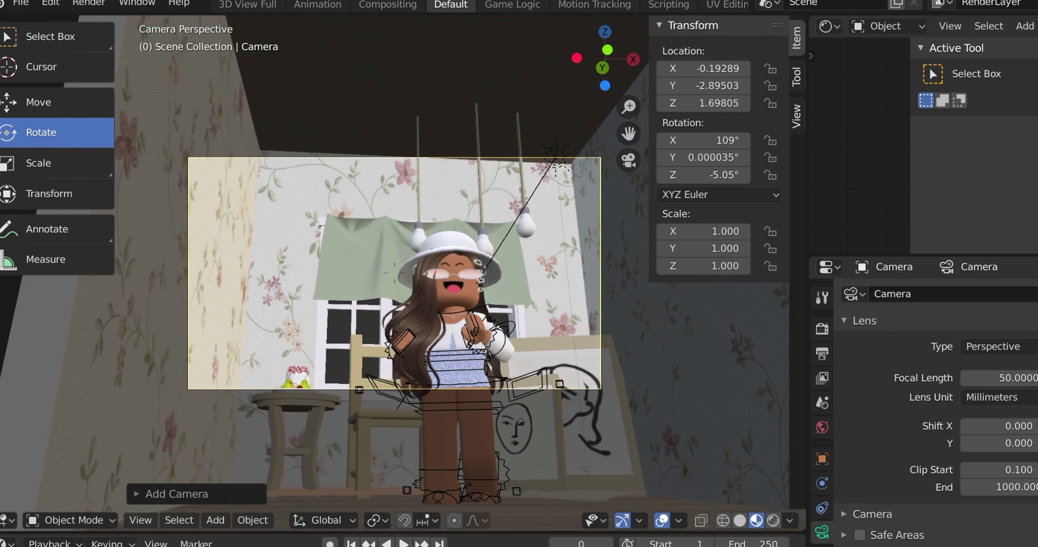
key("s")
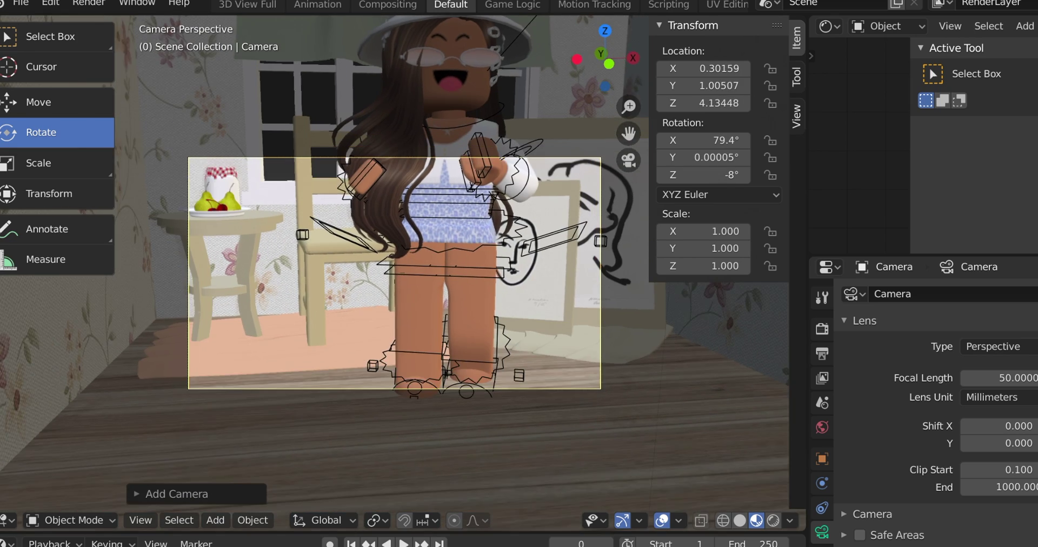
key("w")
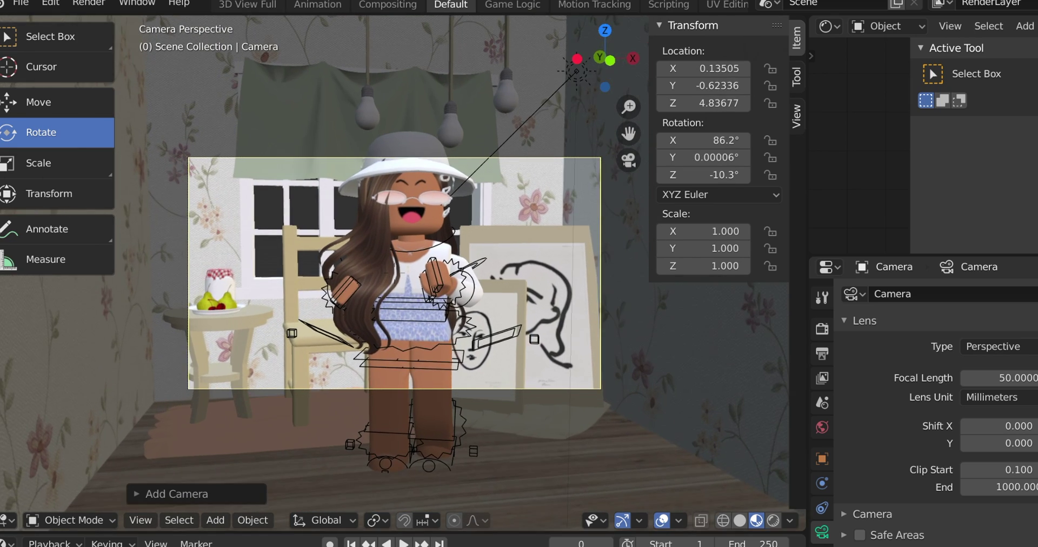
key("s")
key("s")
key("w")
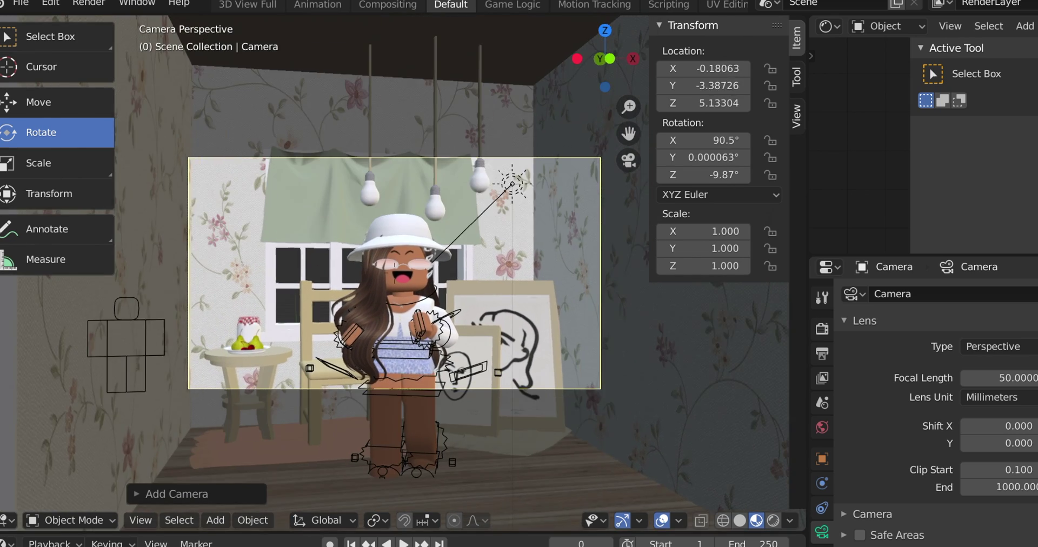
key("s")
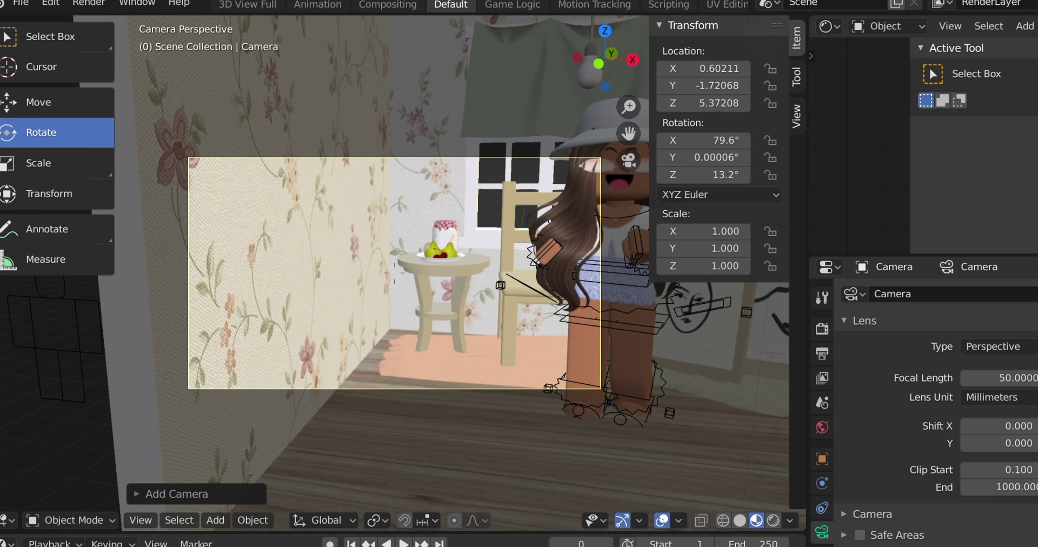
key("w")
key("w")
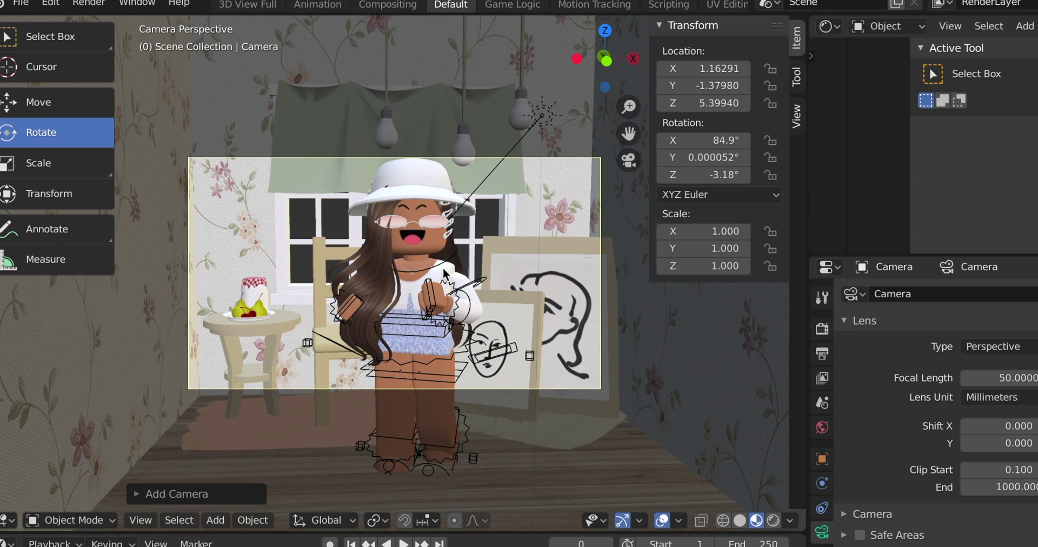
- Set the render output resolution to 5000 px in X and 5000 px in Y
left_click(827, 328)
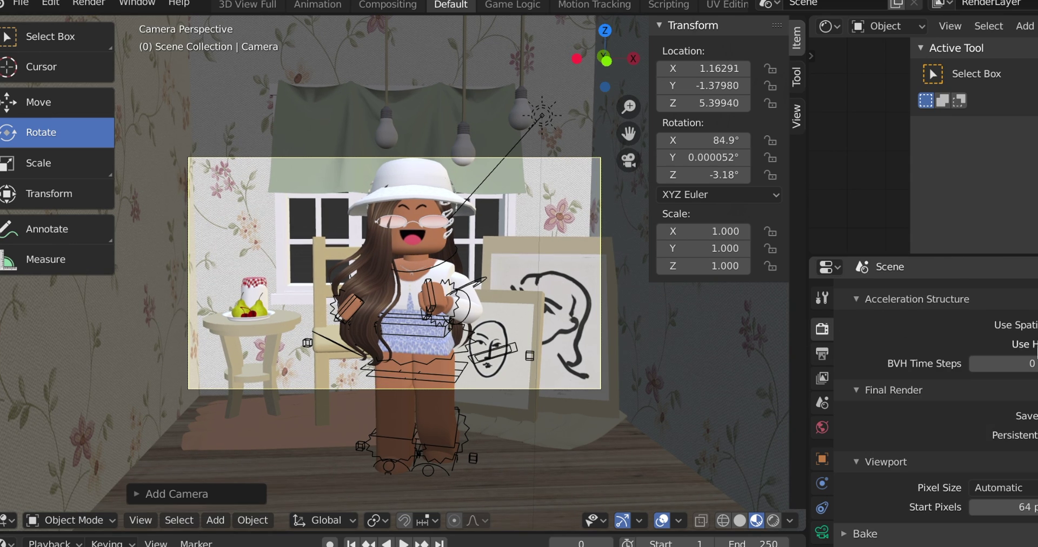
scroll(965, 359, "up", 10)
left_click(823, 354)
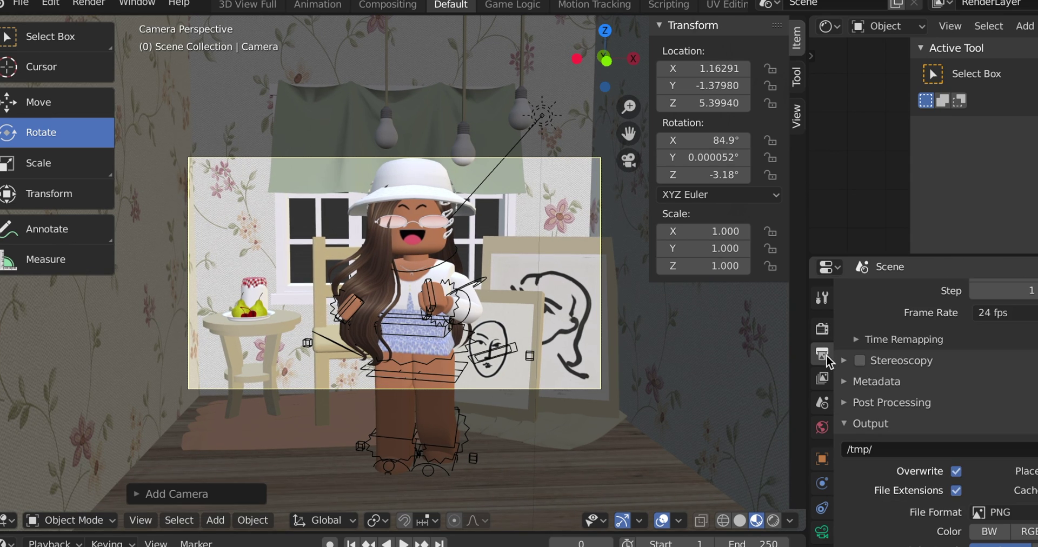
scroll(893, 366, "up", 6)
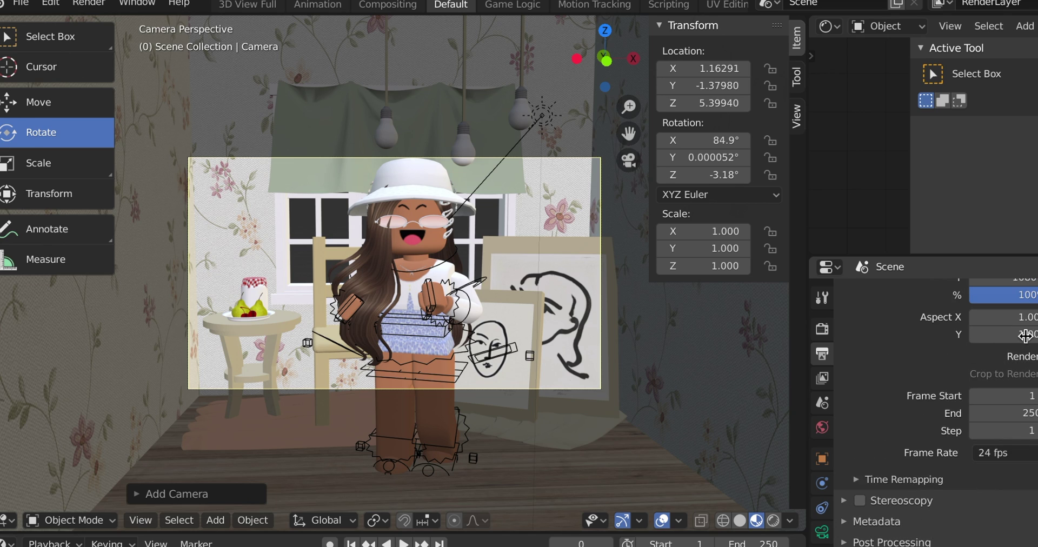
double_click(1028, 317)
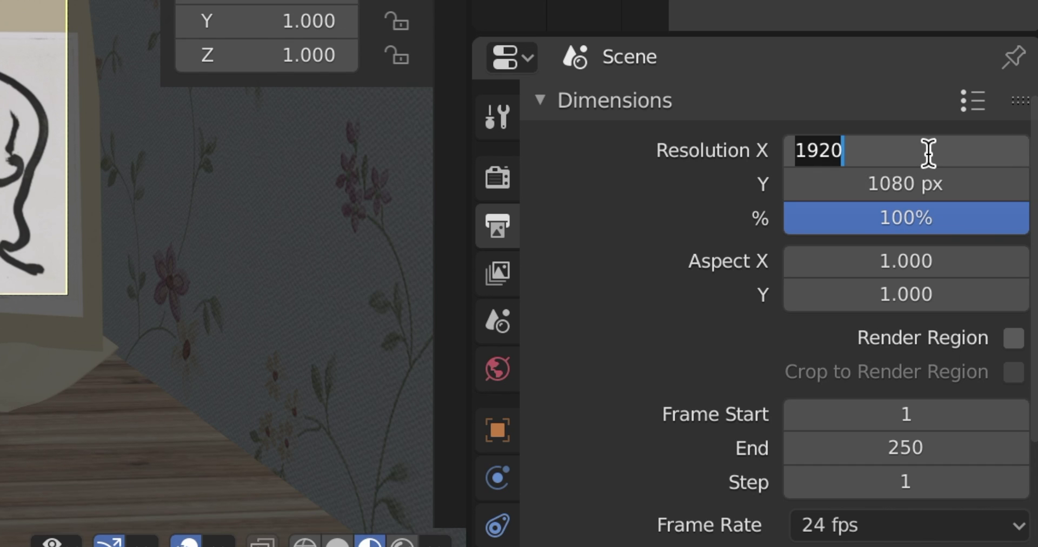
type("5000")
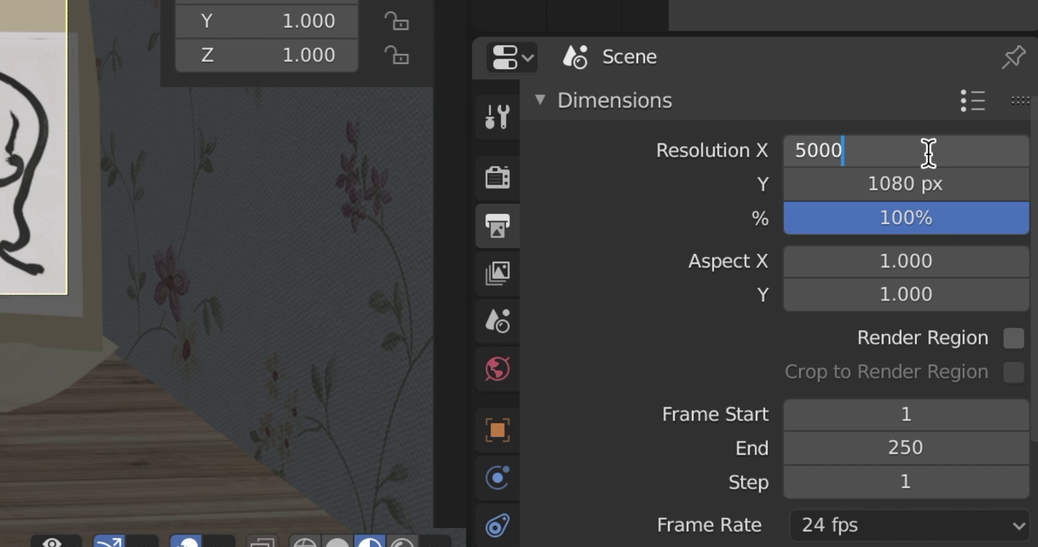
key("Return")
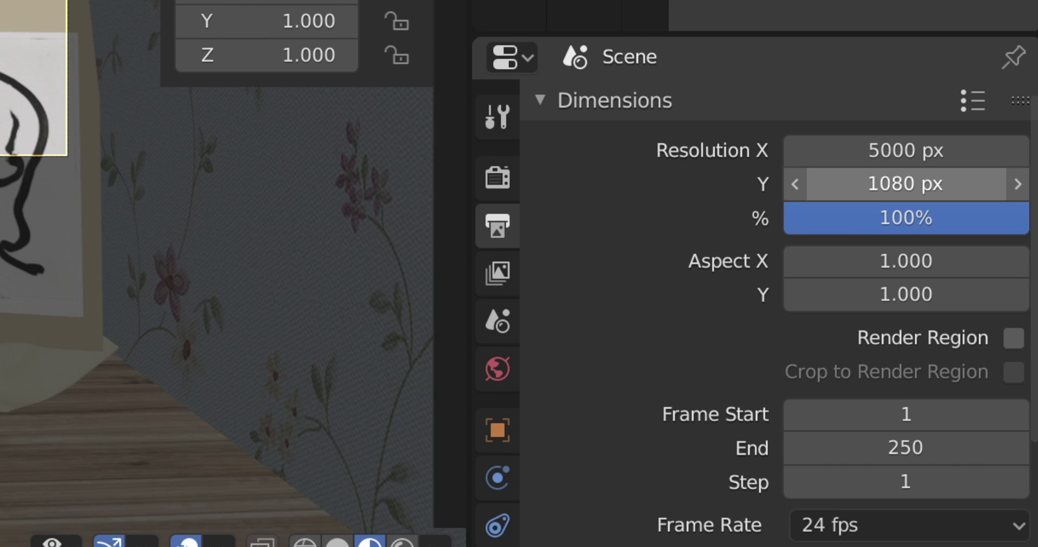
double_click(928, 185)
type("5000")
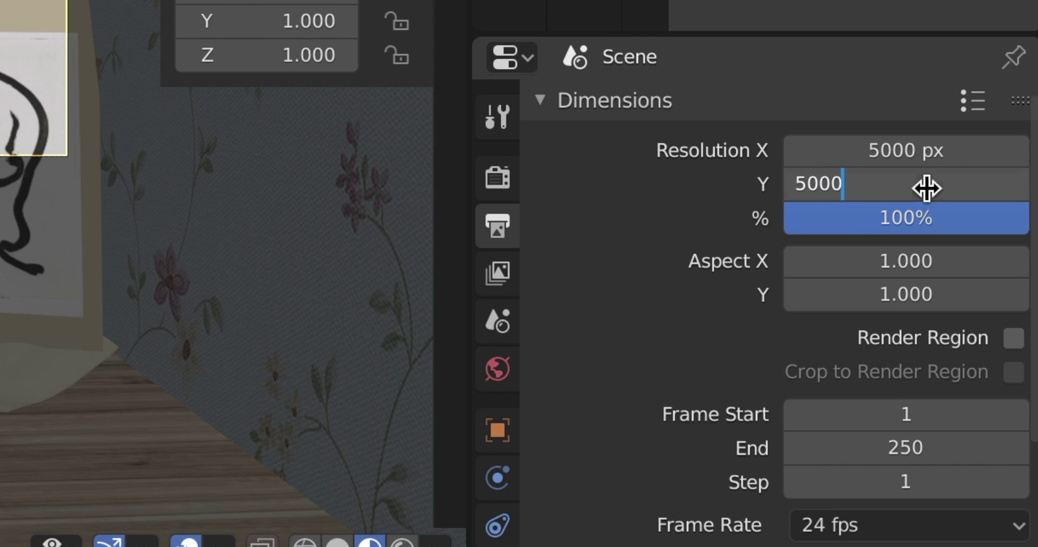
key("Return")
- Reframe the camera closer to the avatar, keeping the full body and the surrounding furniture within the square frame
scroll(395, 270, "up", 8)
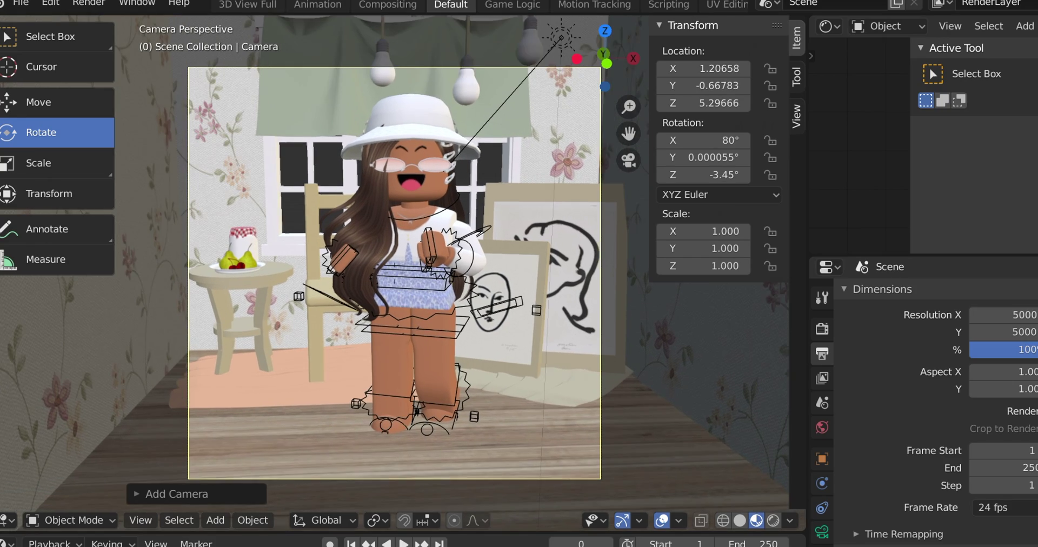
middle_click_drag(552, 336, 556, 336)
scroll(552, 331, "down", 3)
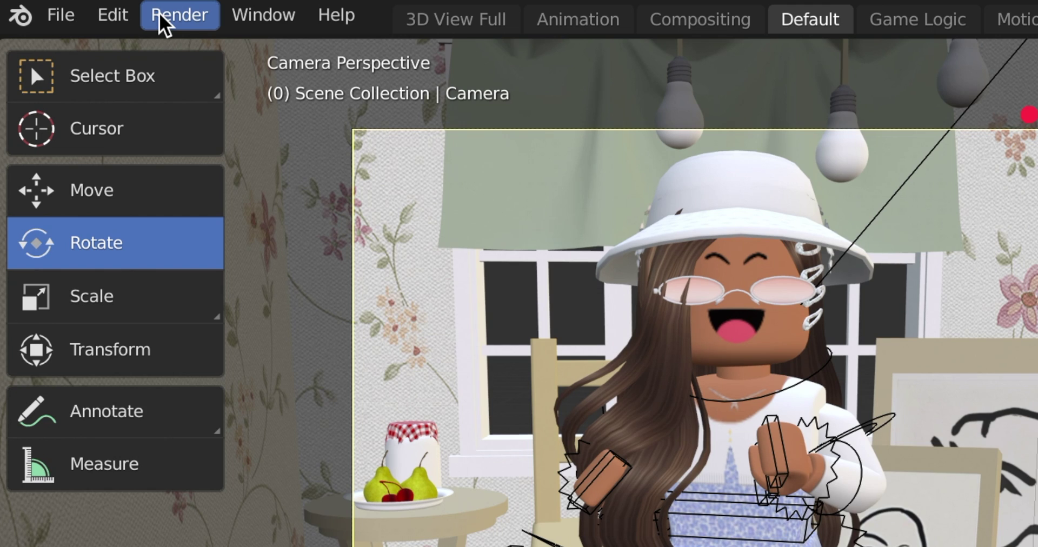
- Render the scene as a still image from the camera and open the image commands for the finished render
left_click(106, 5)
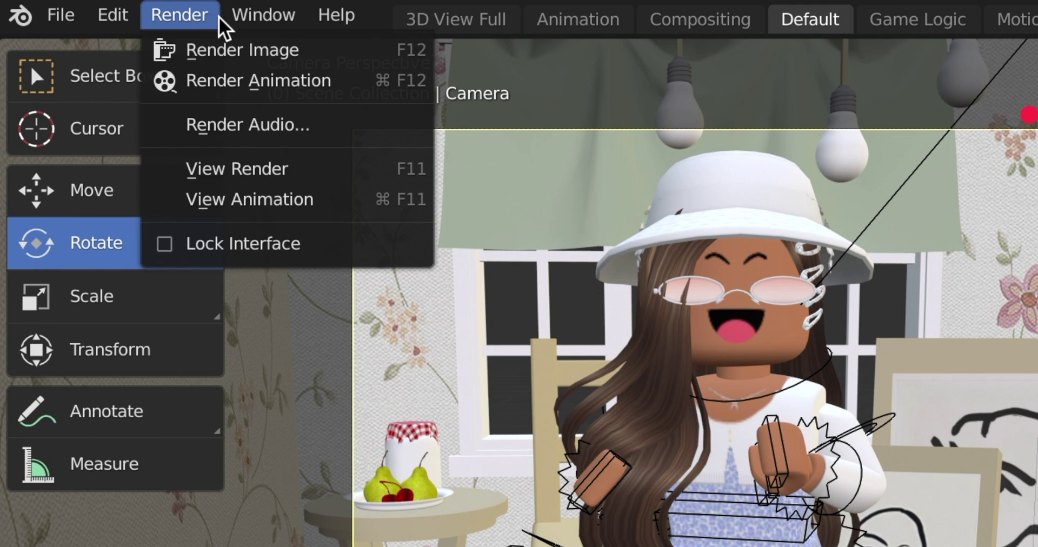
left_click(171, 4)
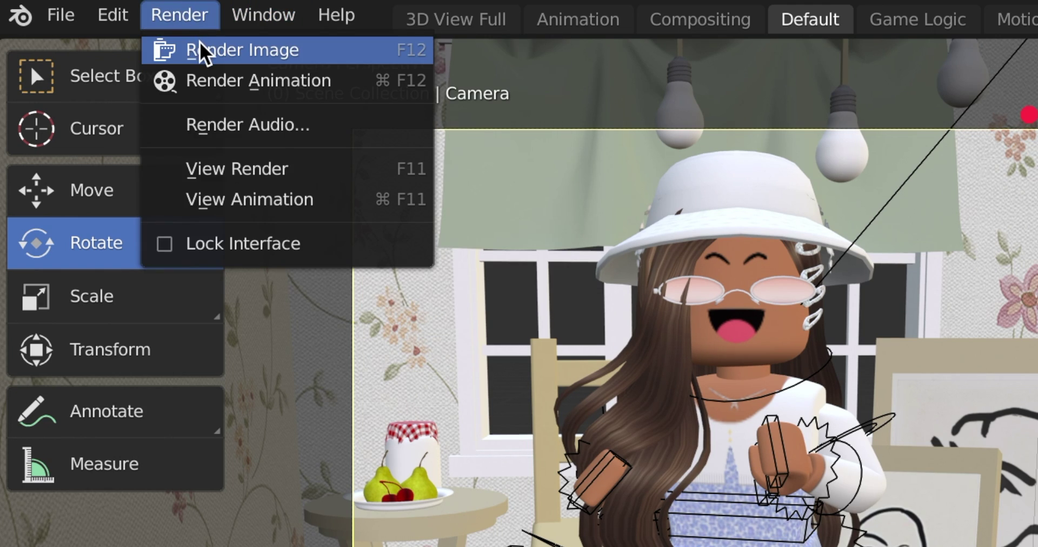
left_click(193, 49)
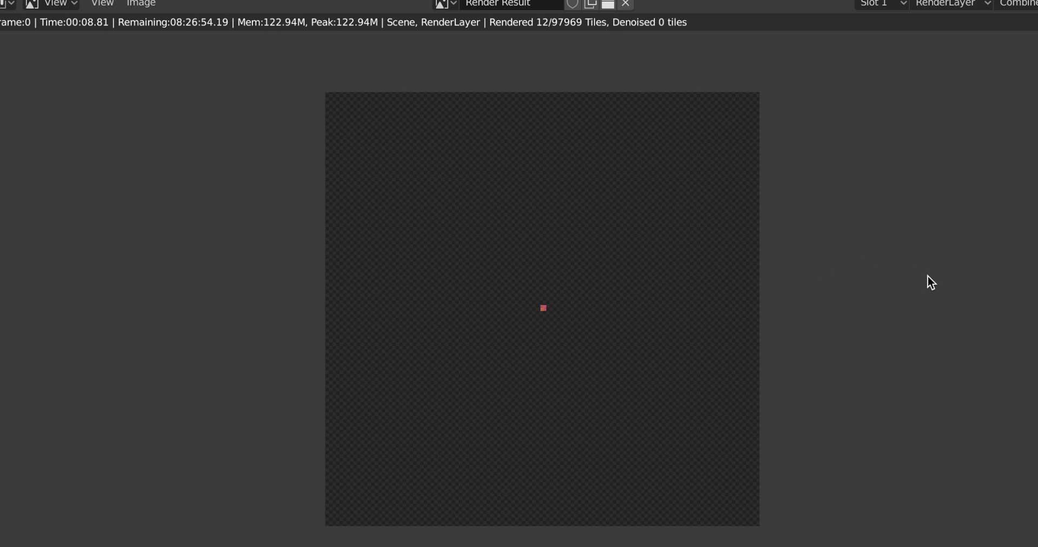
scroll(928, 275, "up", 1)
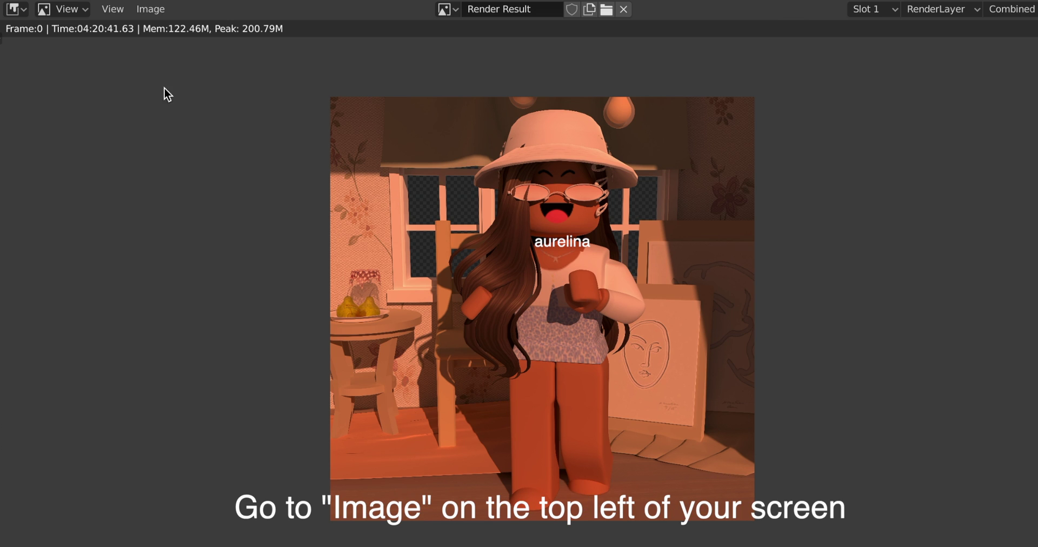
left_click(150, 11)
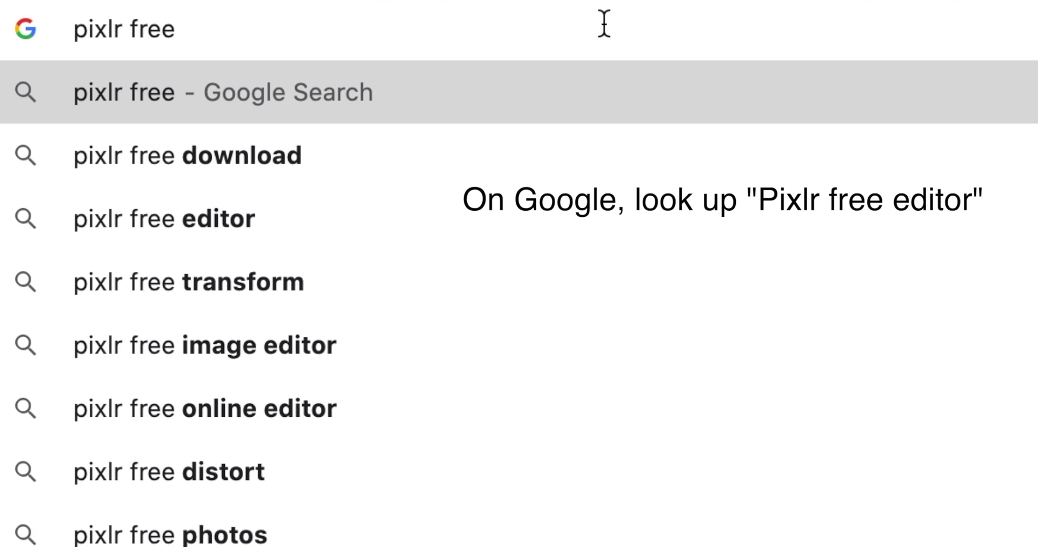
- Switch to the web browser, search Google for "pixlr free editor" and open the Online Photo editor result from Pixlr.com
type("e\\")
key("BackSpace")
type("ditor")
key("Return")
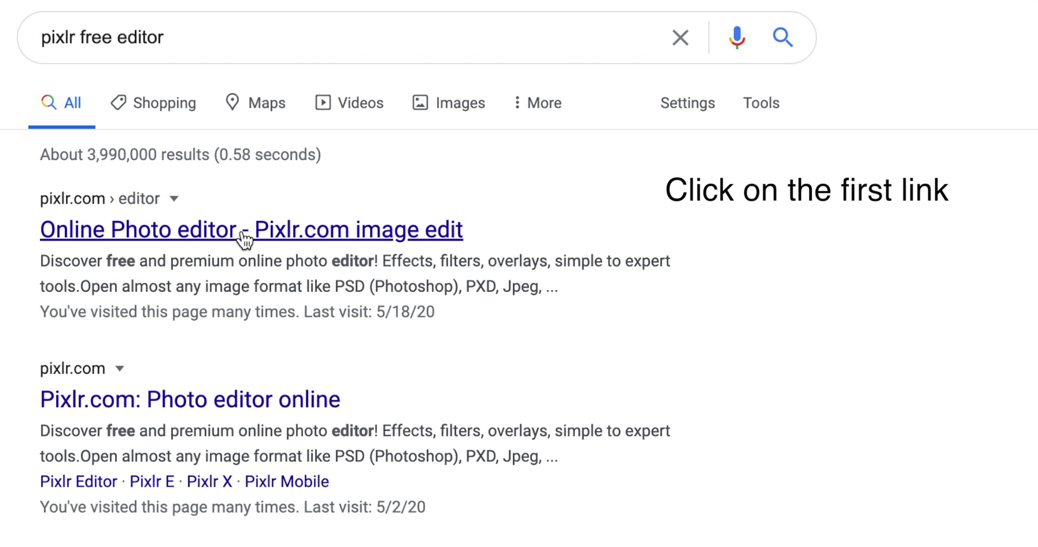
left_click(290, 232)
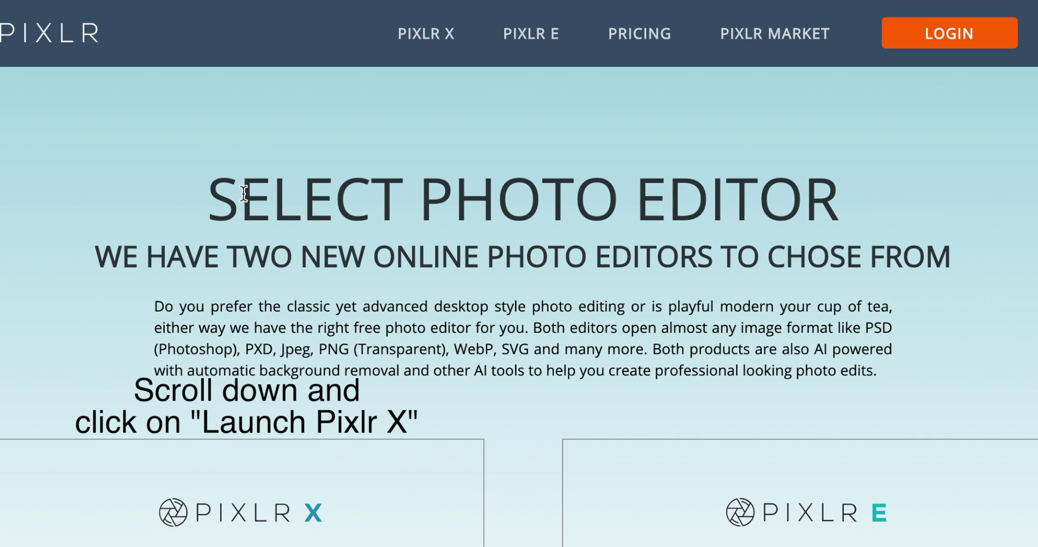
- Launch Pixlr X and bring up the file chooser for opening an image from the computer
scroll(243, 193, "down", 9)
scroll(242, 193, "down", 1)
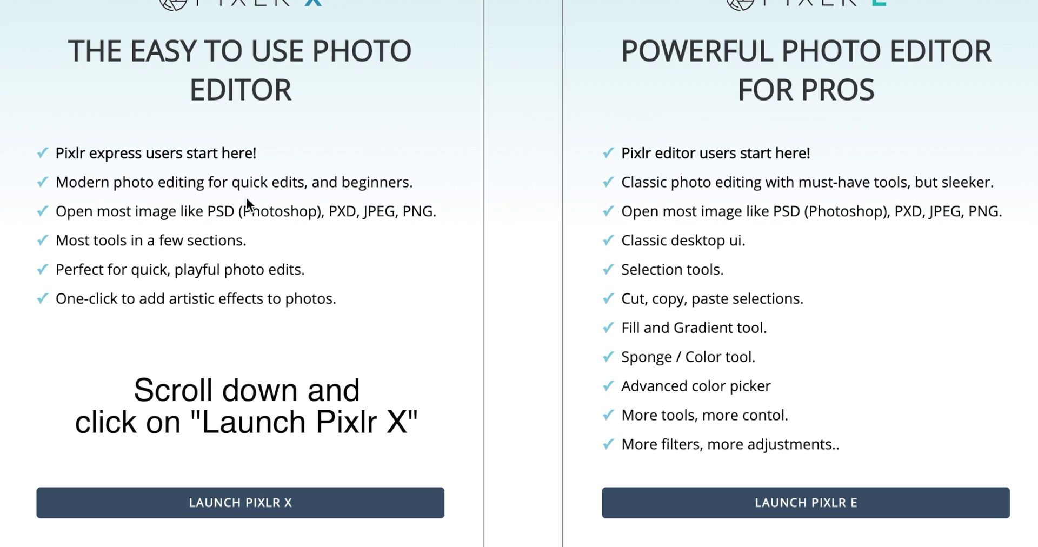
left_click(144, 499)
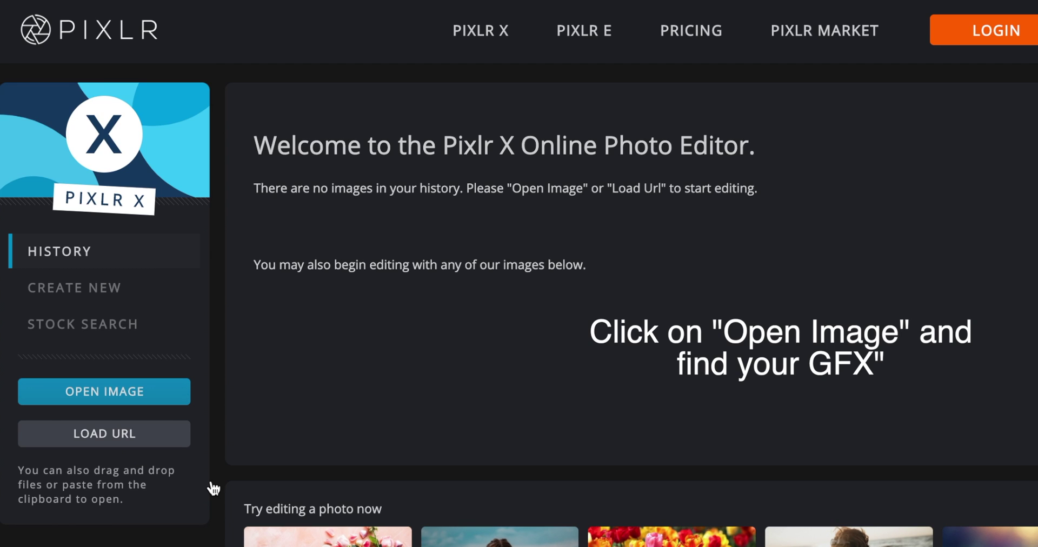
left_click(130, 400)
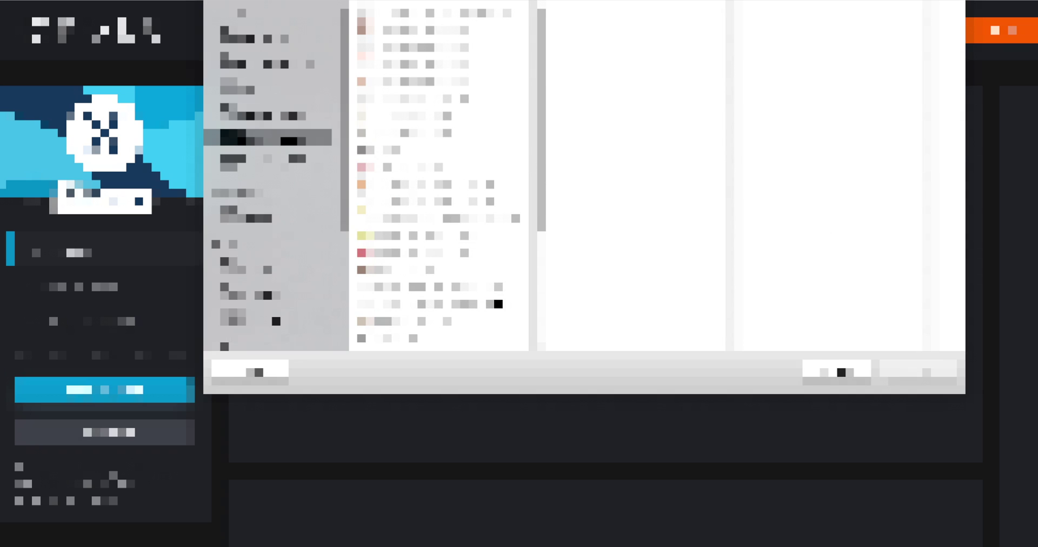